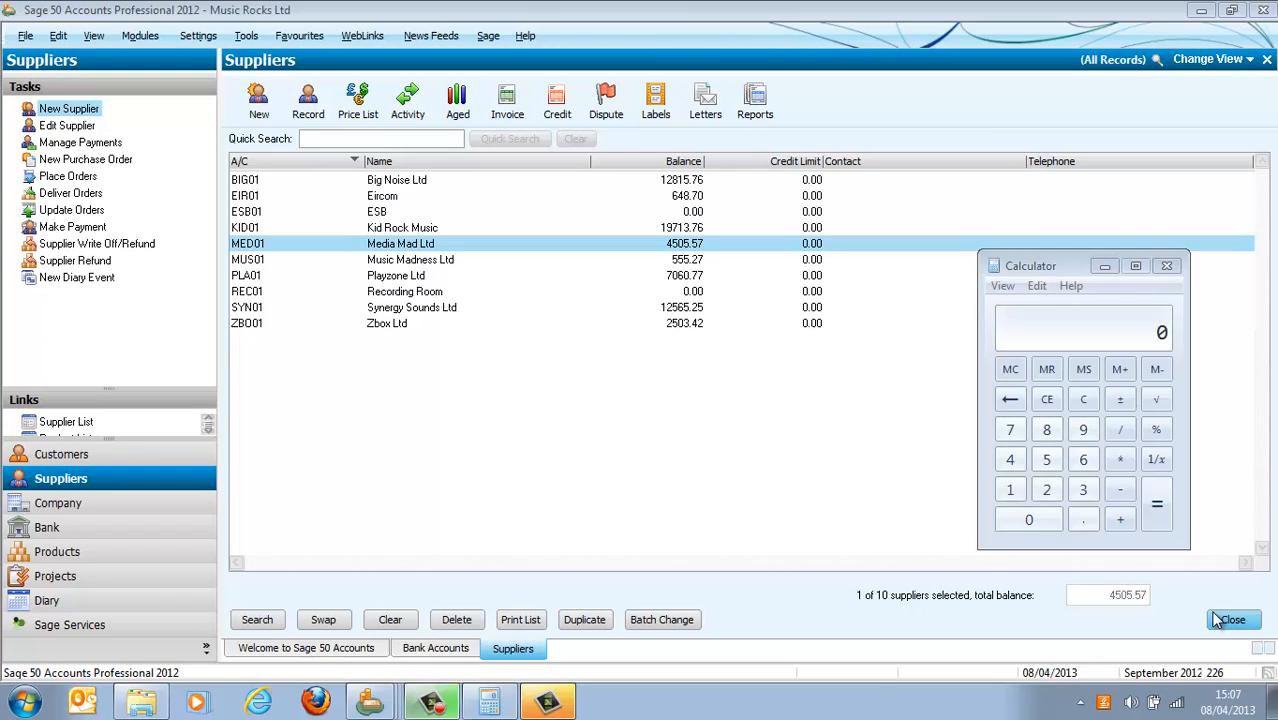
Step: Check the country in Media Mad Ltd's supplier record and close the record without saving changes
double_click(562, 251)
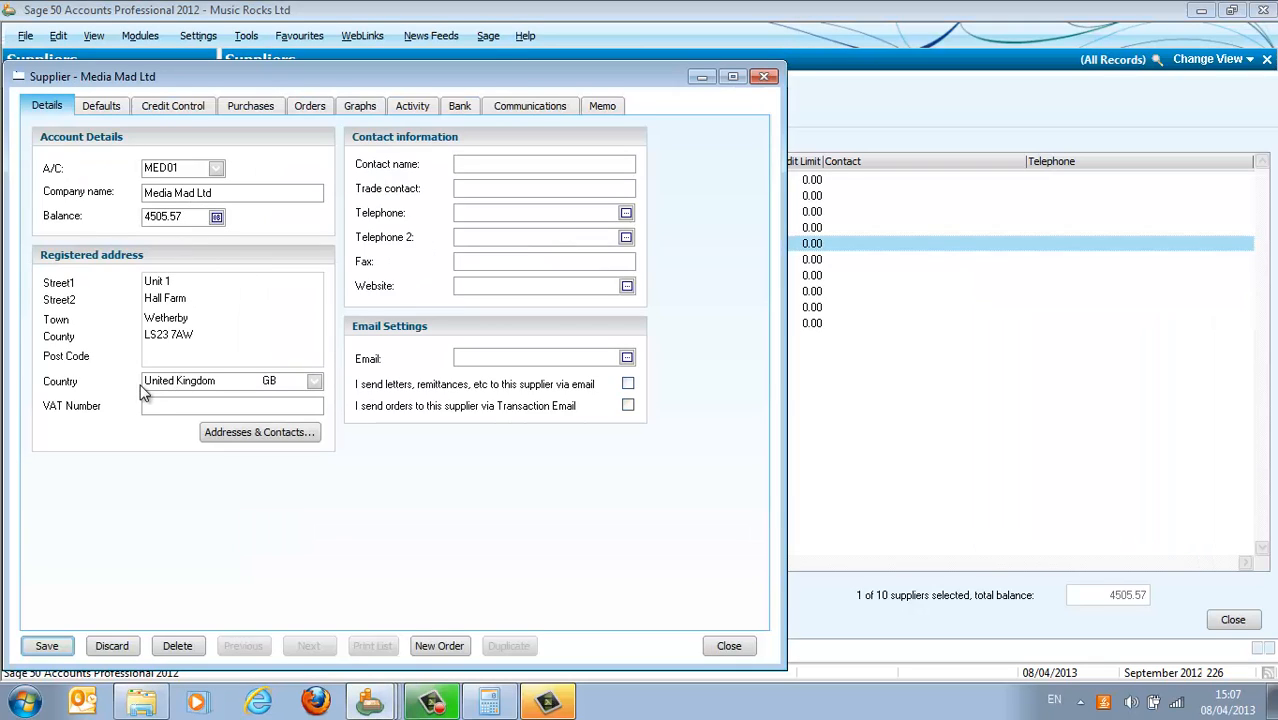
click(227, 381)
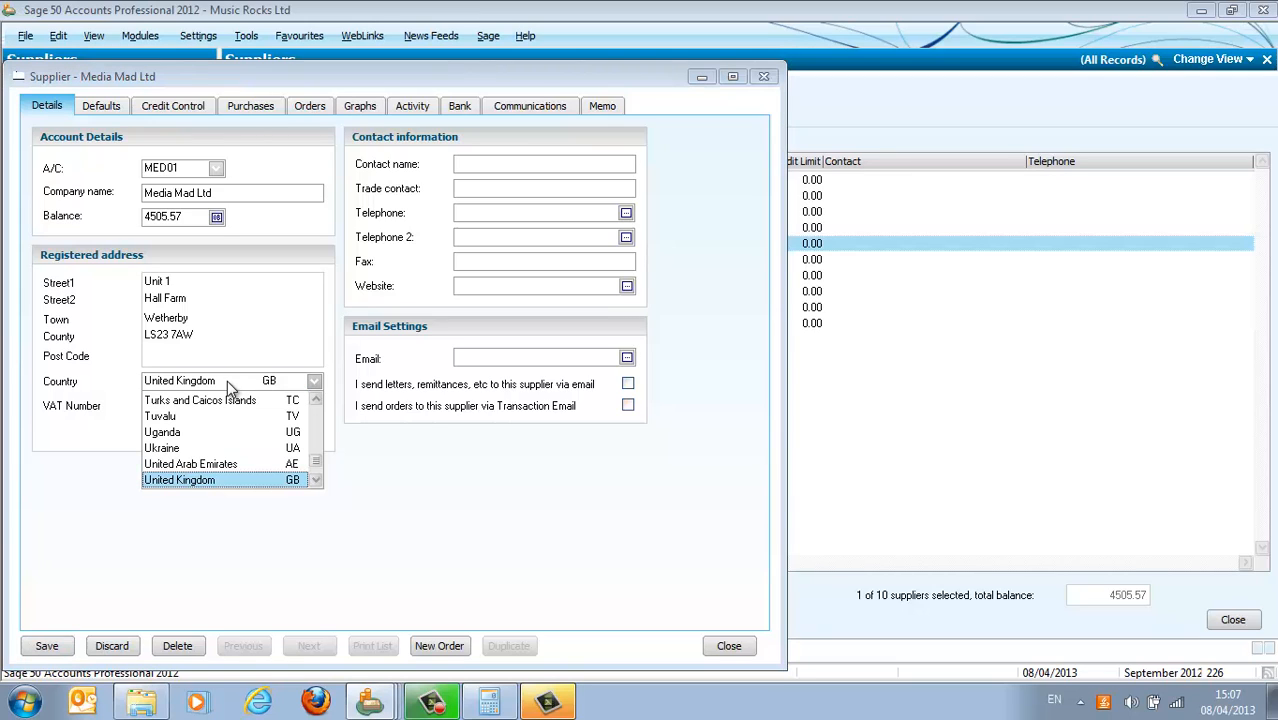
click(500, 508)
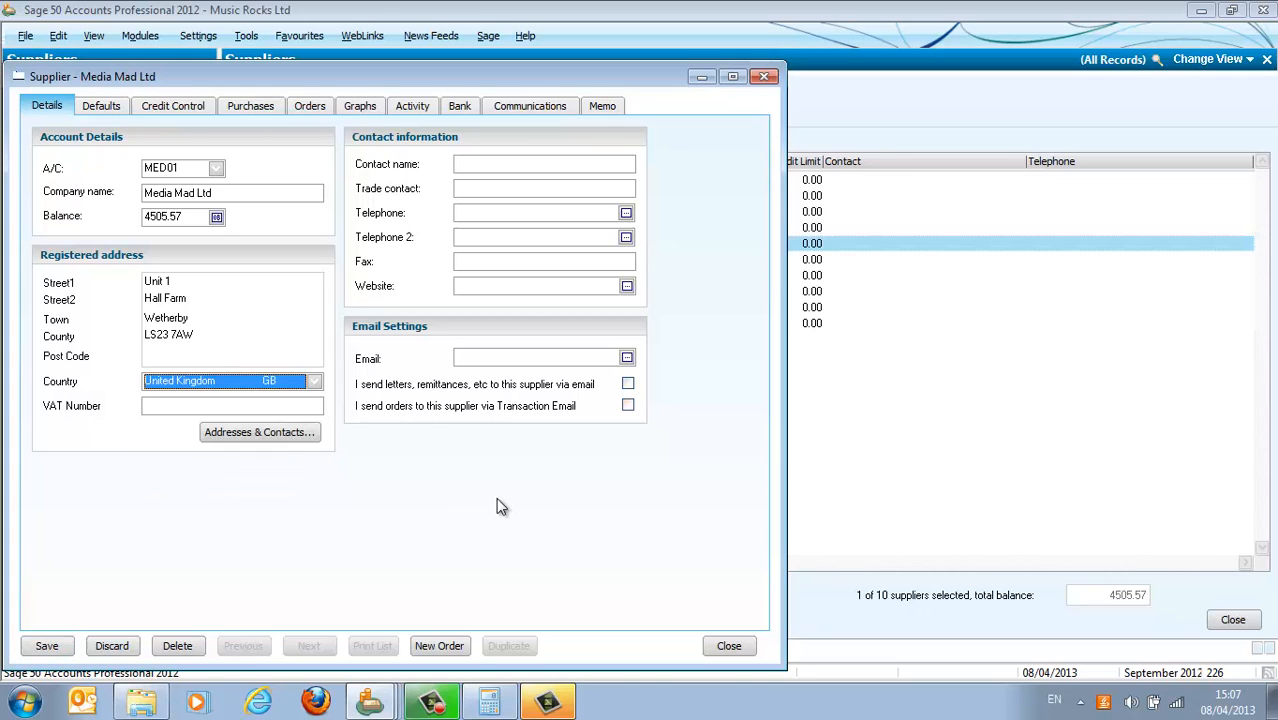
click(764, 76)
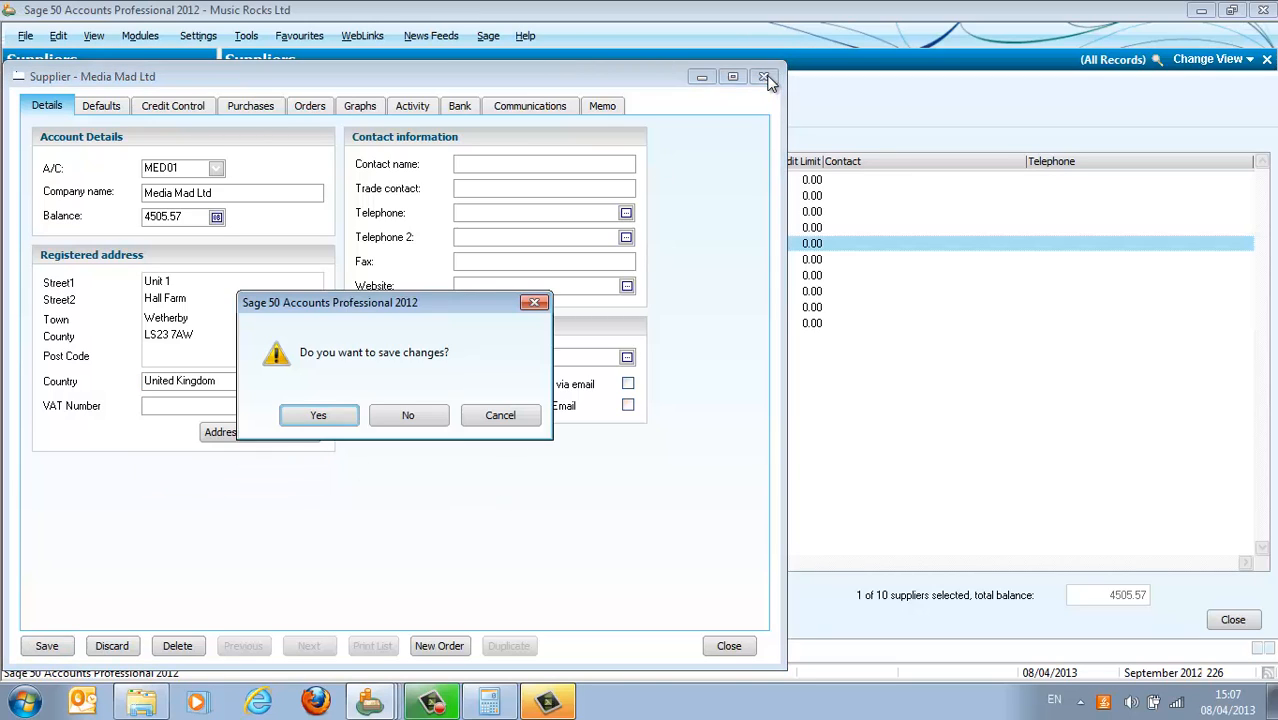
click(418, 414)
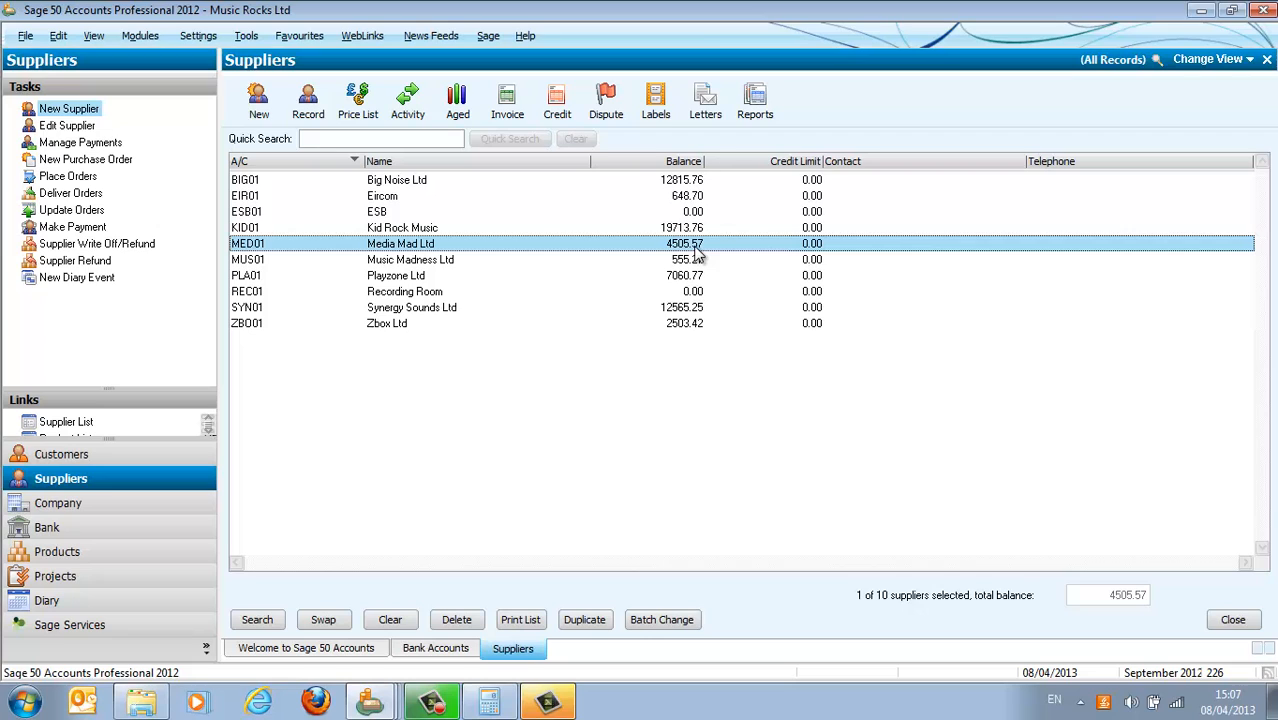
Step: Fill in a First Bank Plc supplier payment to Media Mad Ltd dated 30/11/2012, with cheque number draft and amount 4600
click(445, 652)
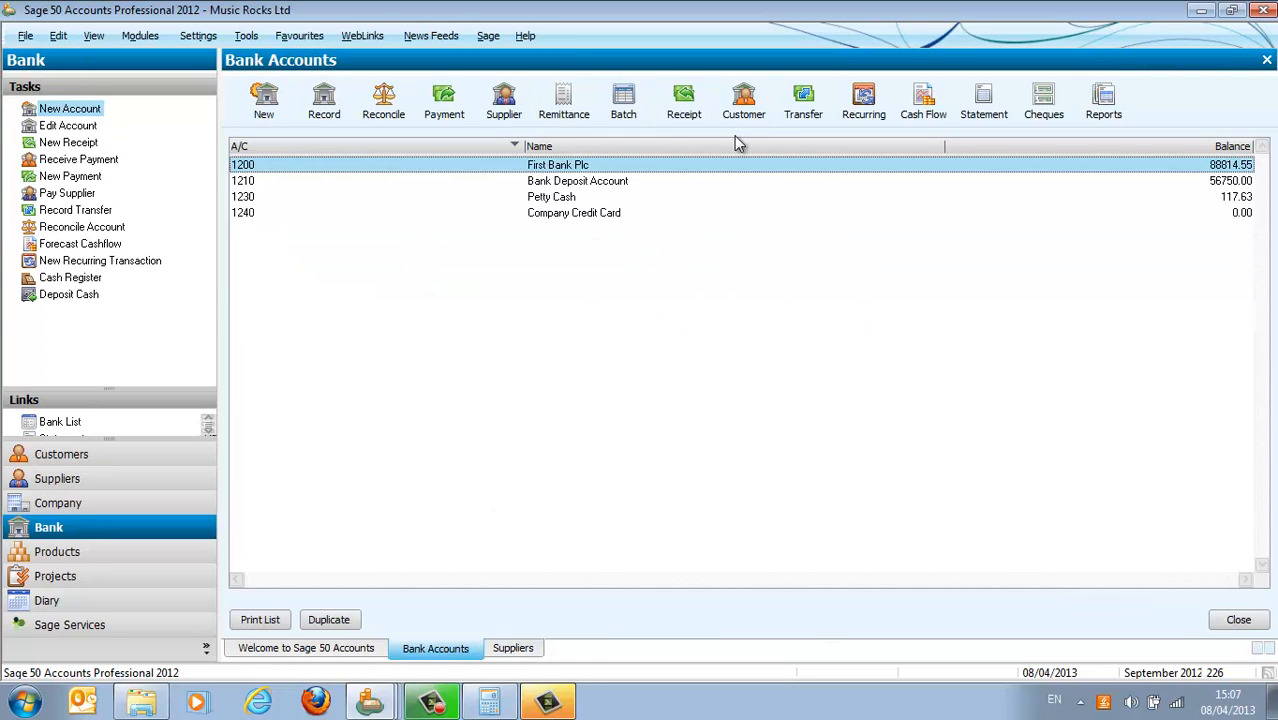
click(521, 112)
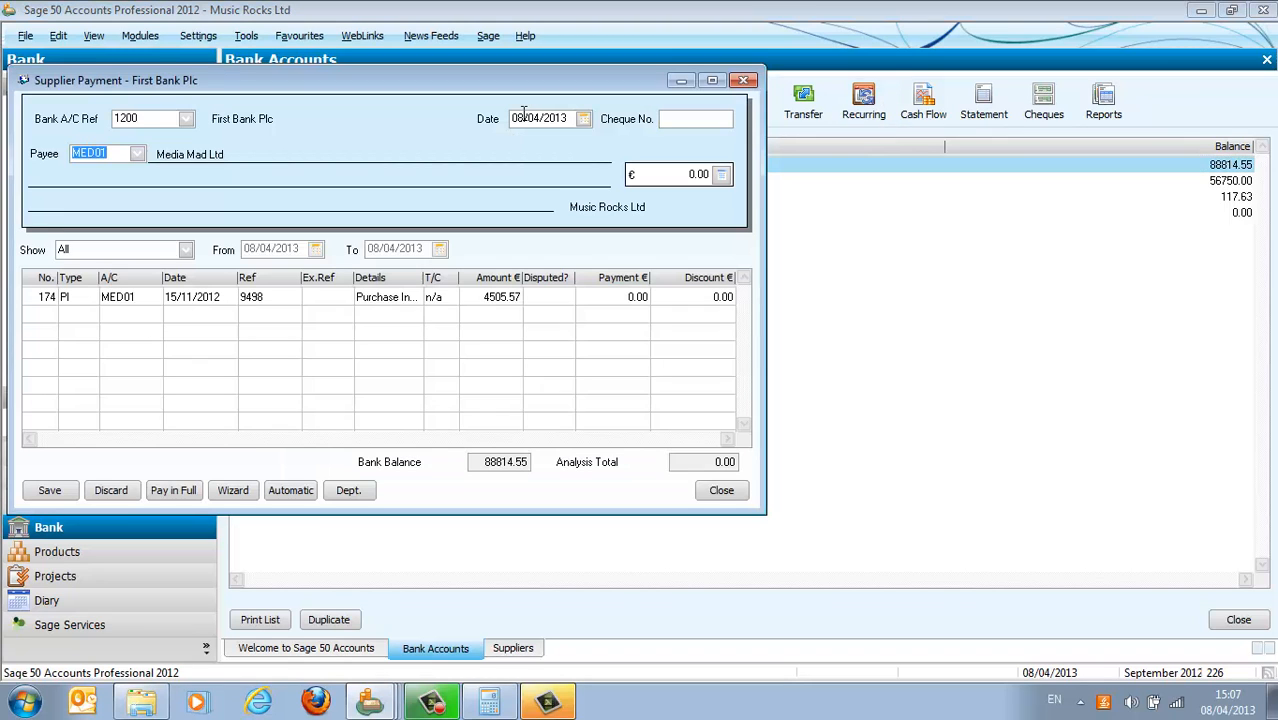
click(523, 114)
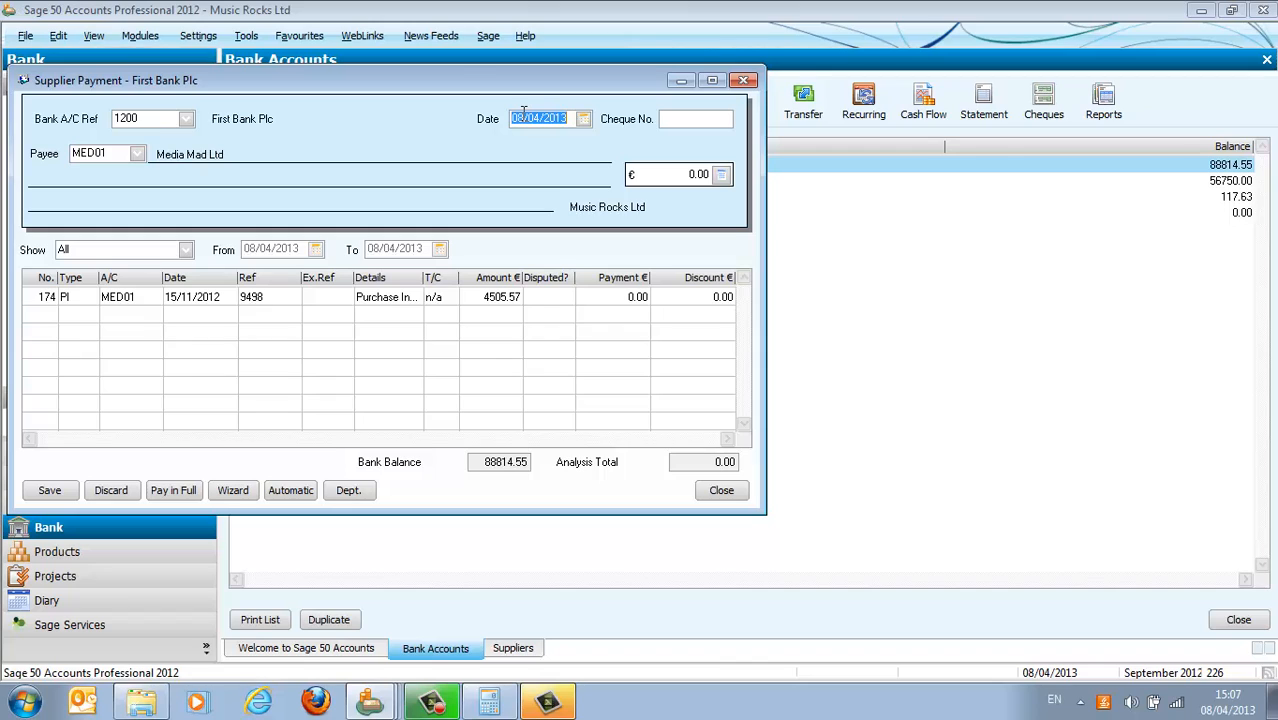
text(30/11/2012)
key(Tab)
text(draft)
key(Tab)
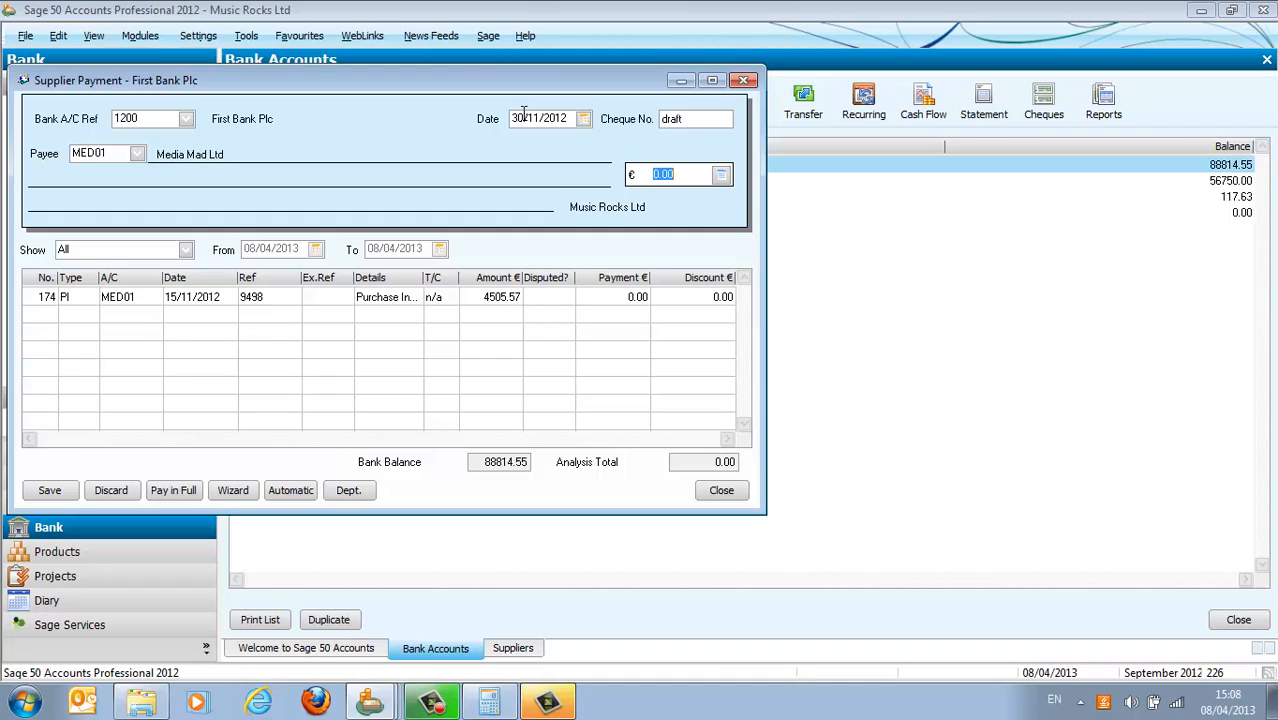
text(4600)
key(Tab)
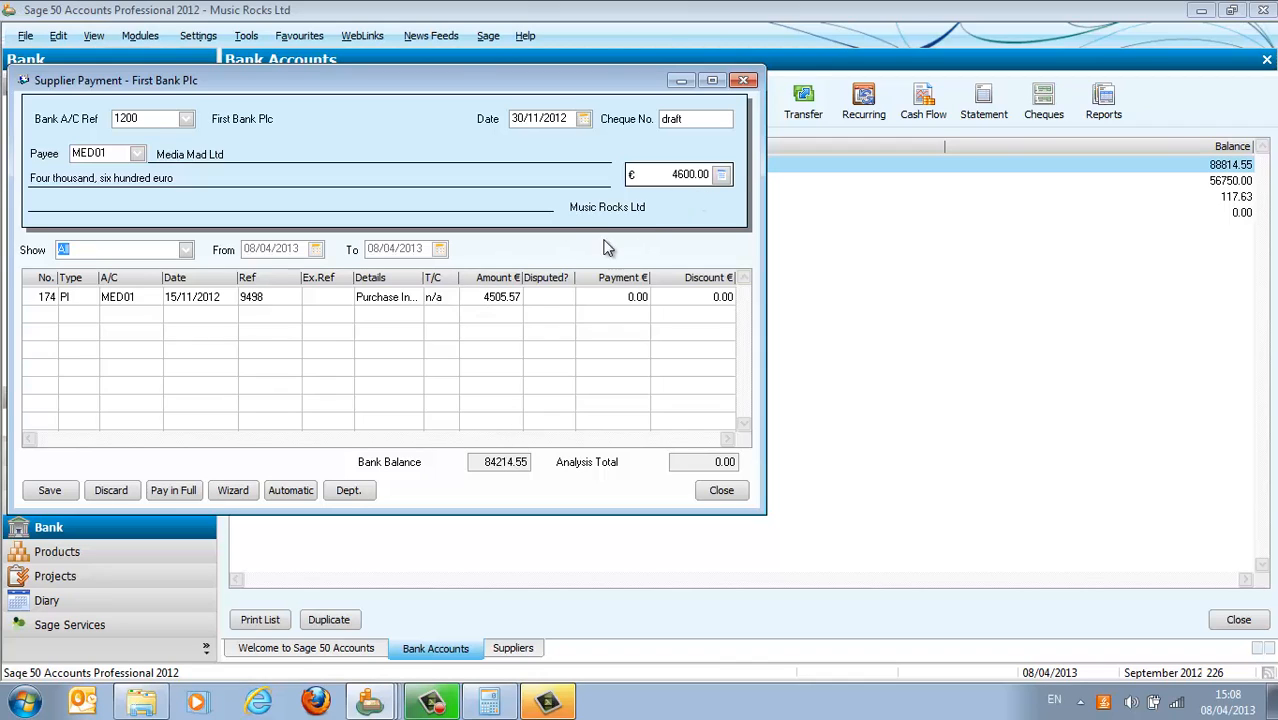
Step: Allocate payment in full to the outstanding purchase invoice, and close the supplier payment without saving
click(620, 296)
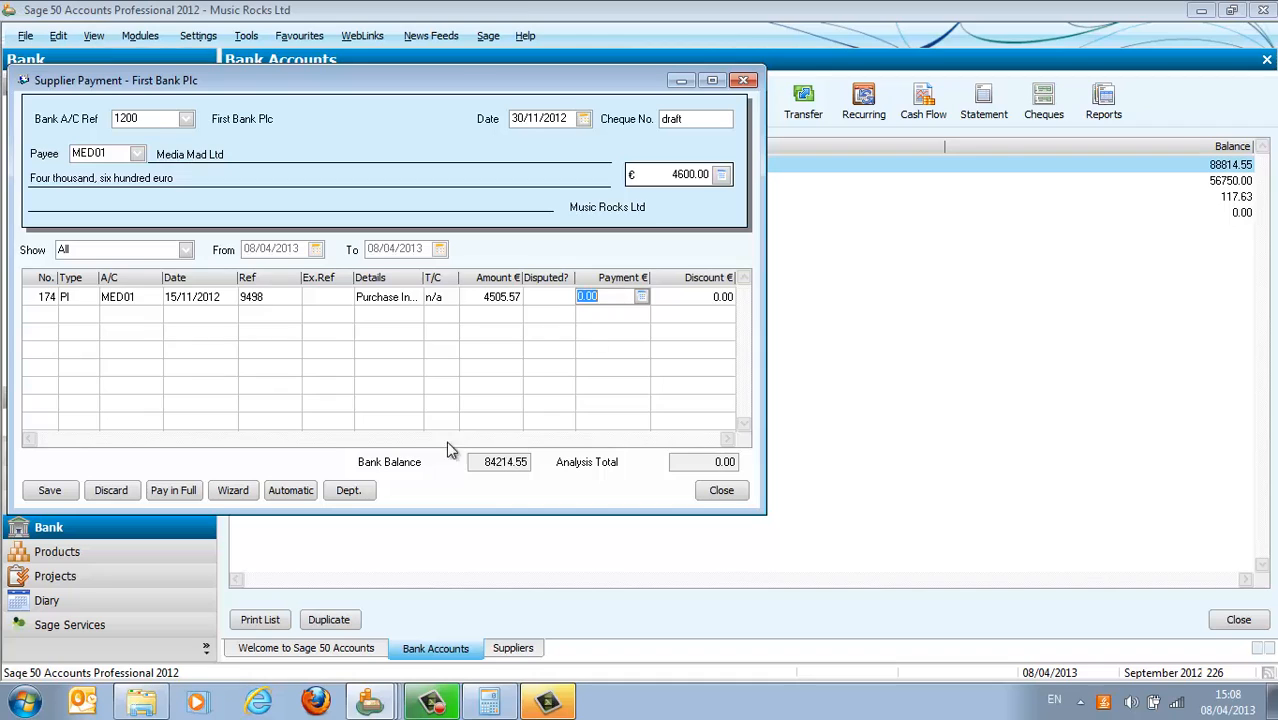
click(166, 489)
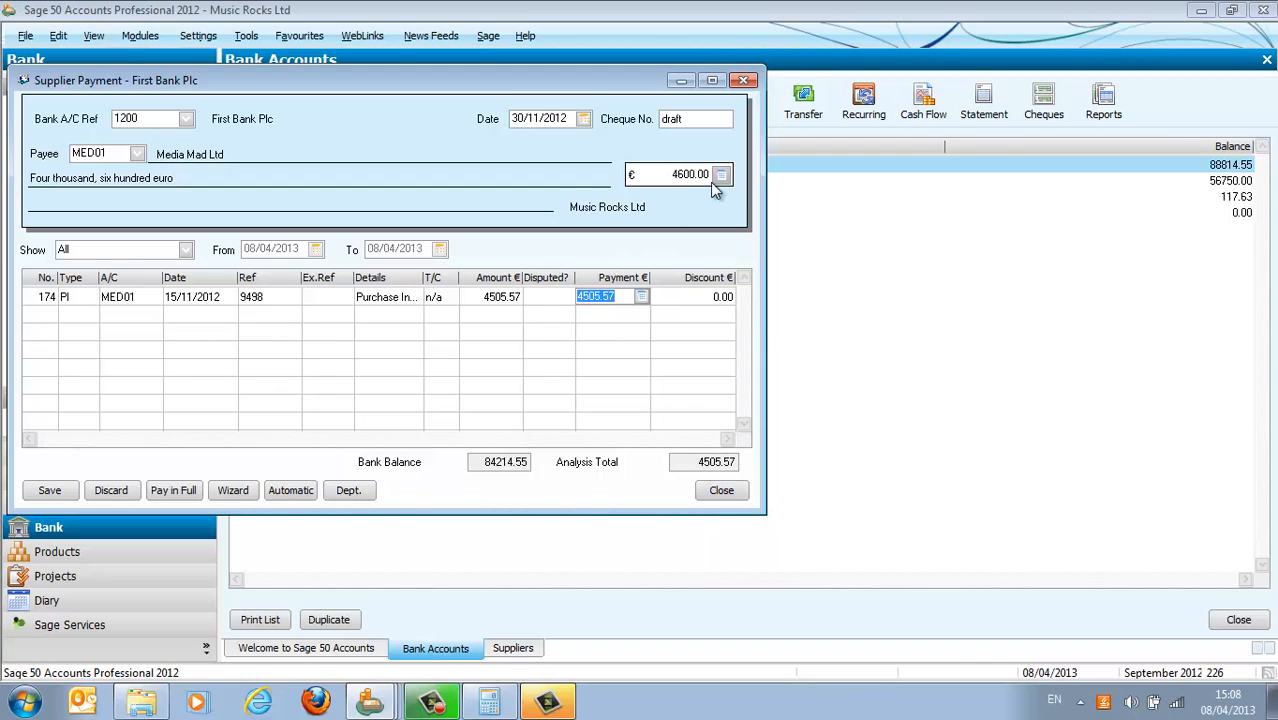
click(722, 490)
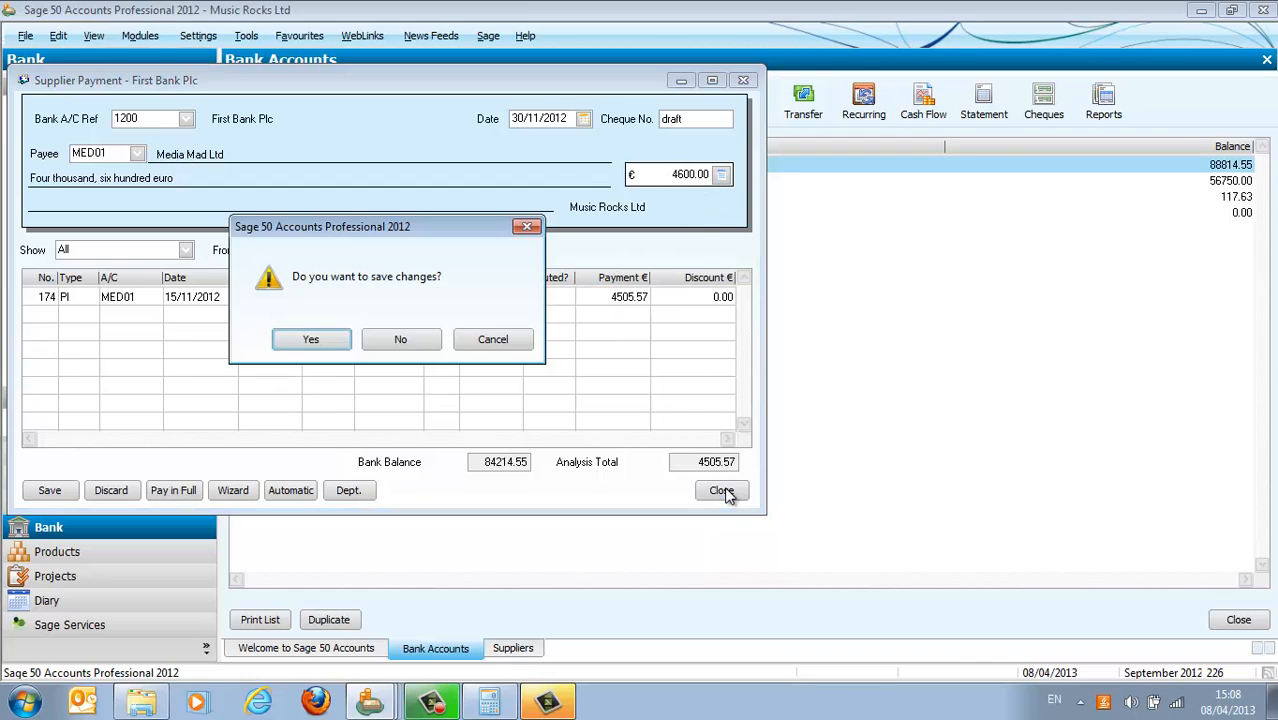
click(400, 339)
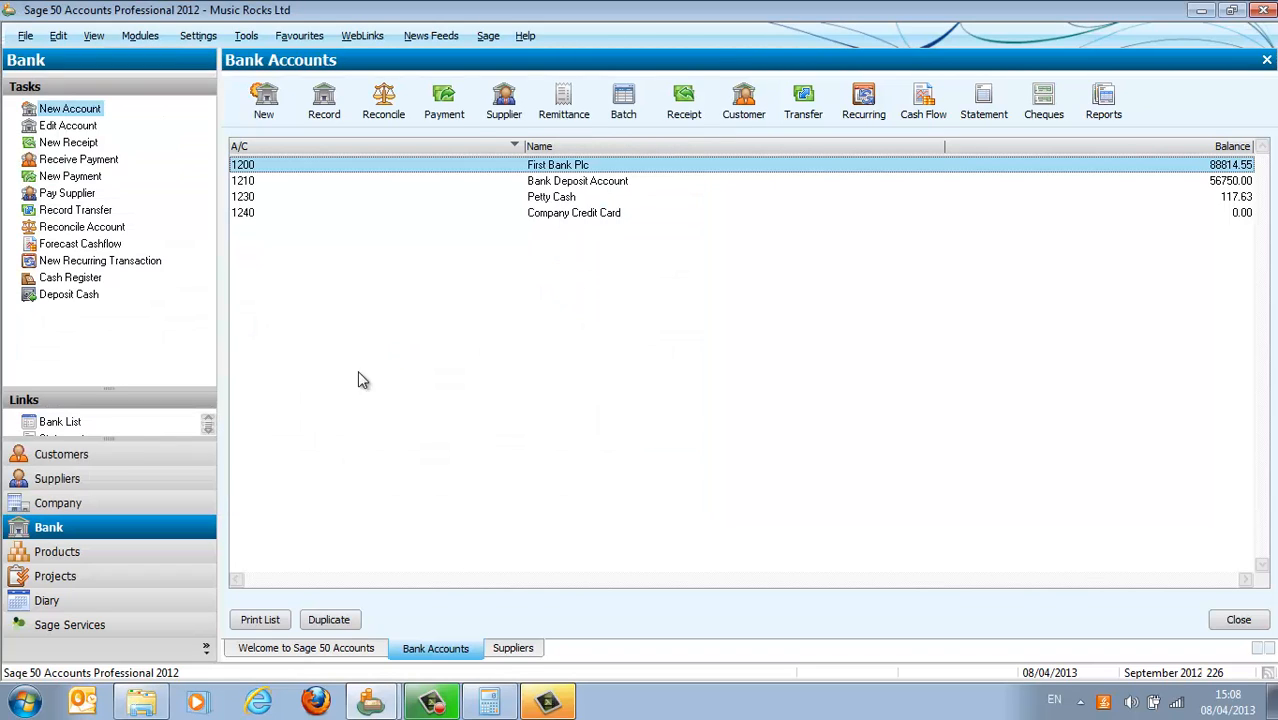
Step: Start a batch supplier invoice for Media Mad Ltd dated 30/11/2012 with the reference draft
click(512, 650)
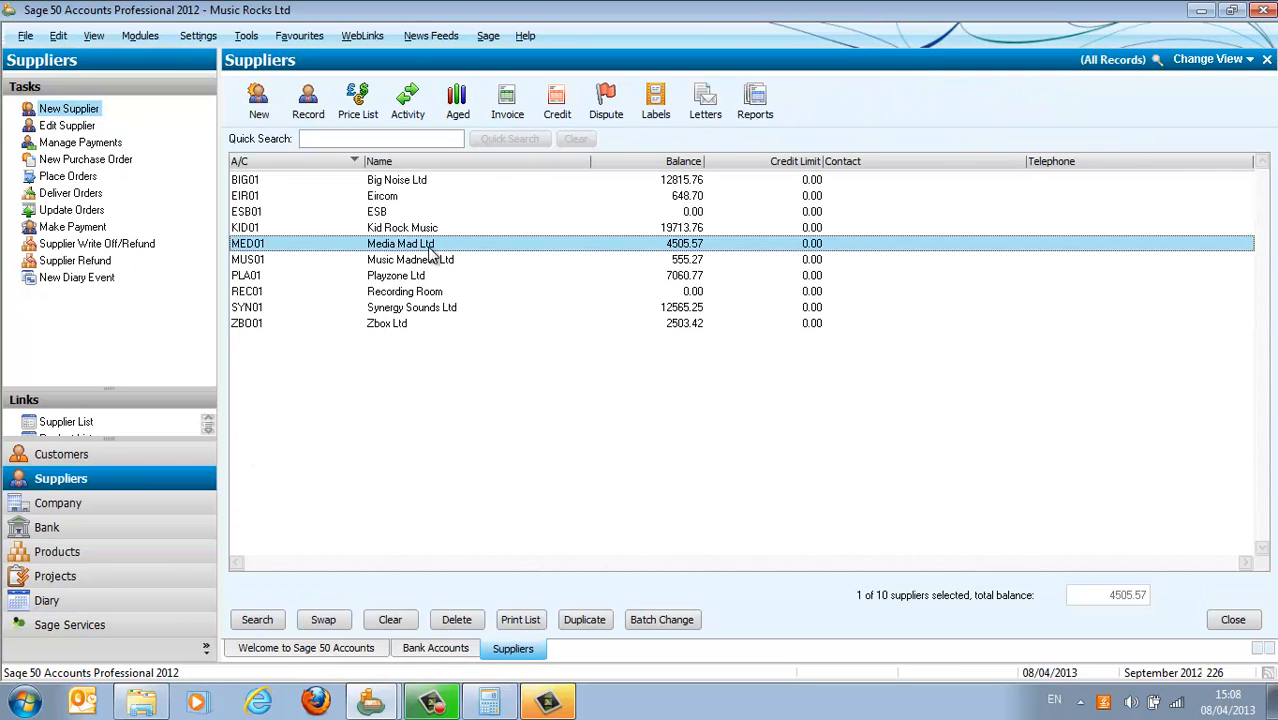
click(506, 102)
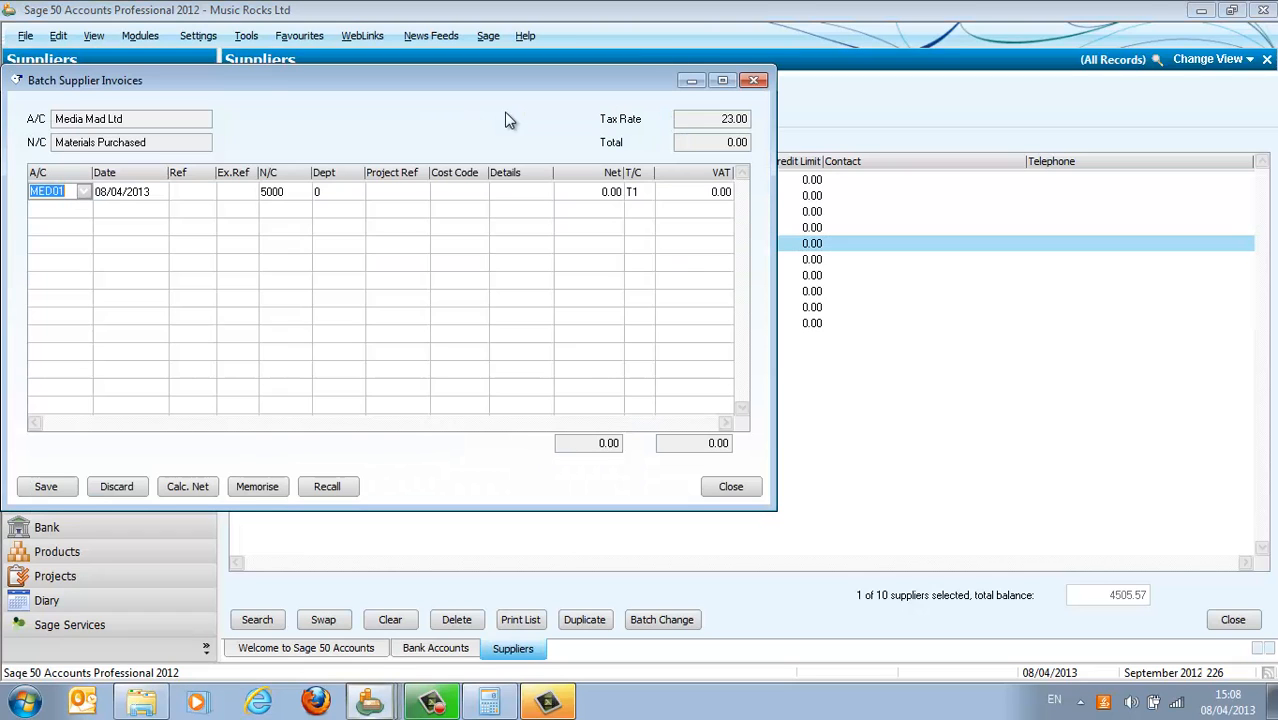
key(Tab)
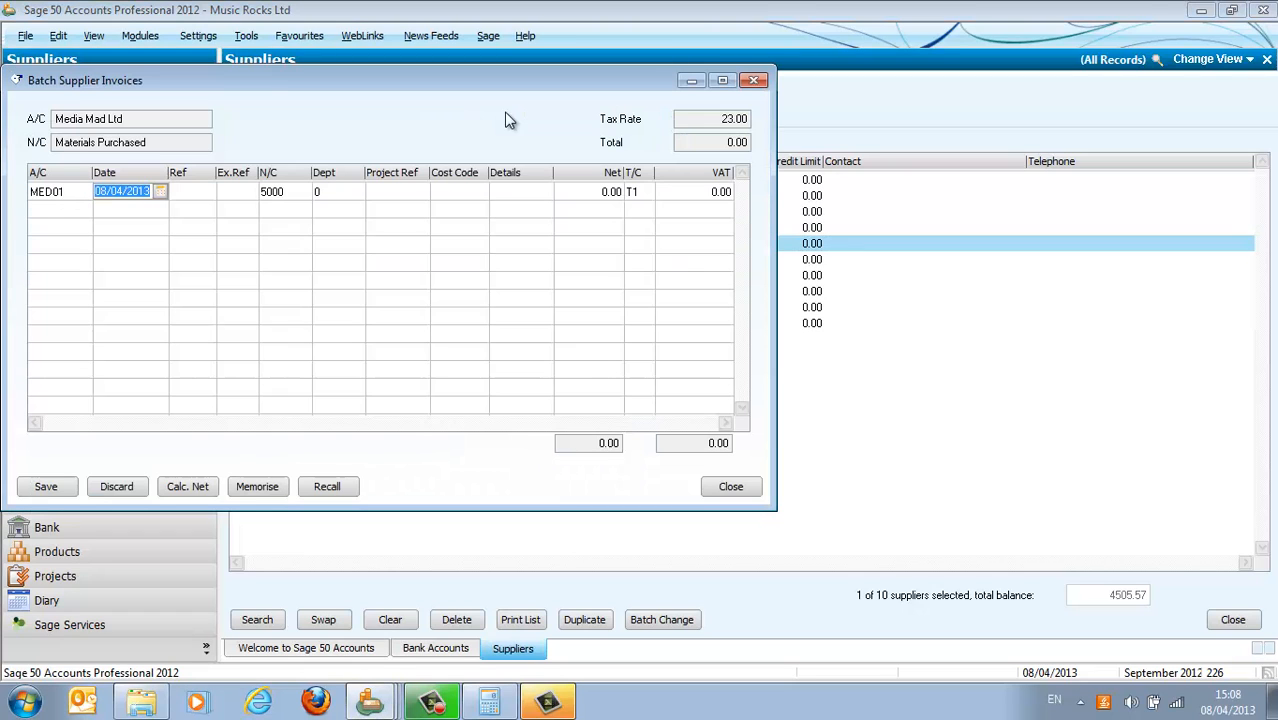
text(30/)
text(11/2012)
key(Tab)
text(64)
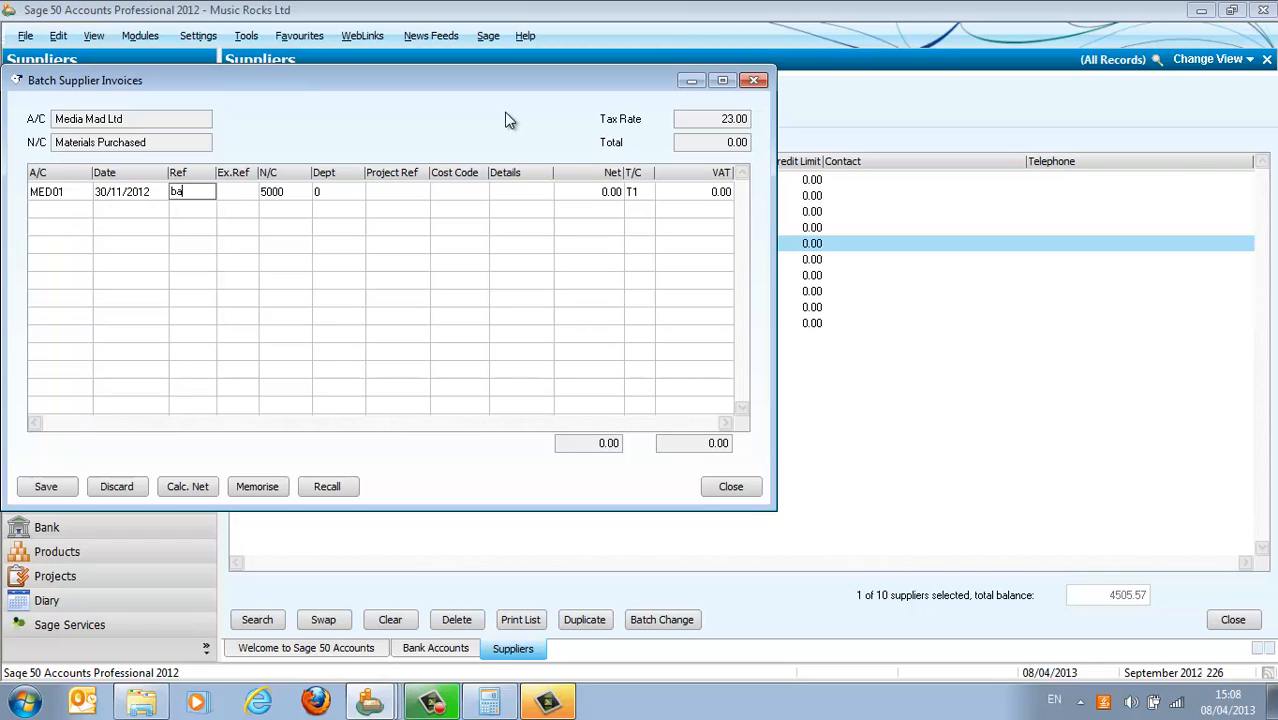
key(BackSpace)
key(BackSpace)
text(draft)
key(Tab)
key(Tab)
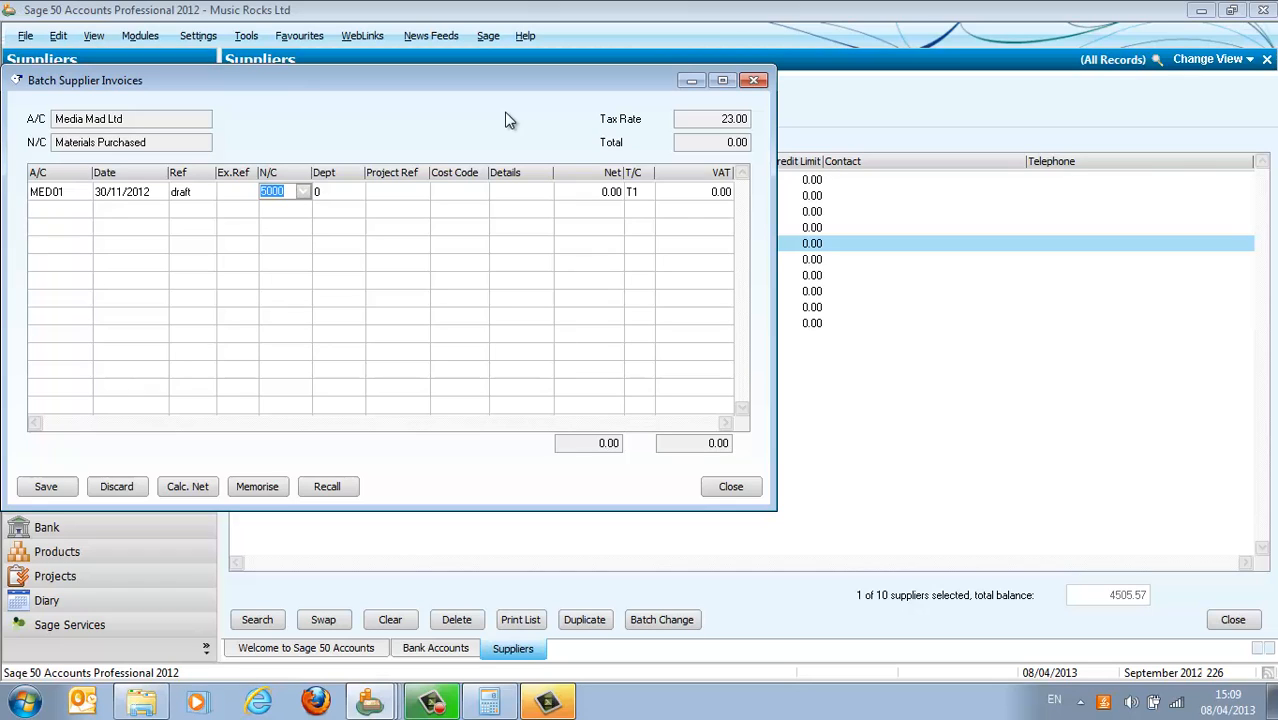
Step: Set the invoice line's nominal code to 7901 Bank Charges, keeping the default department
text(7)
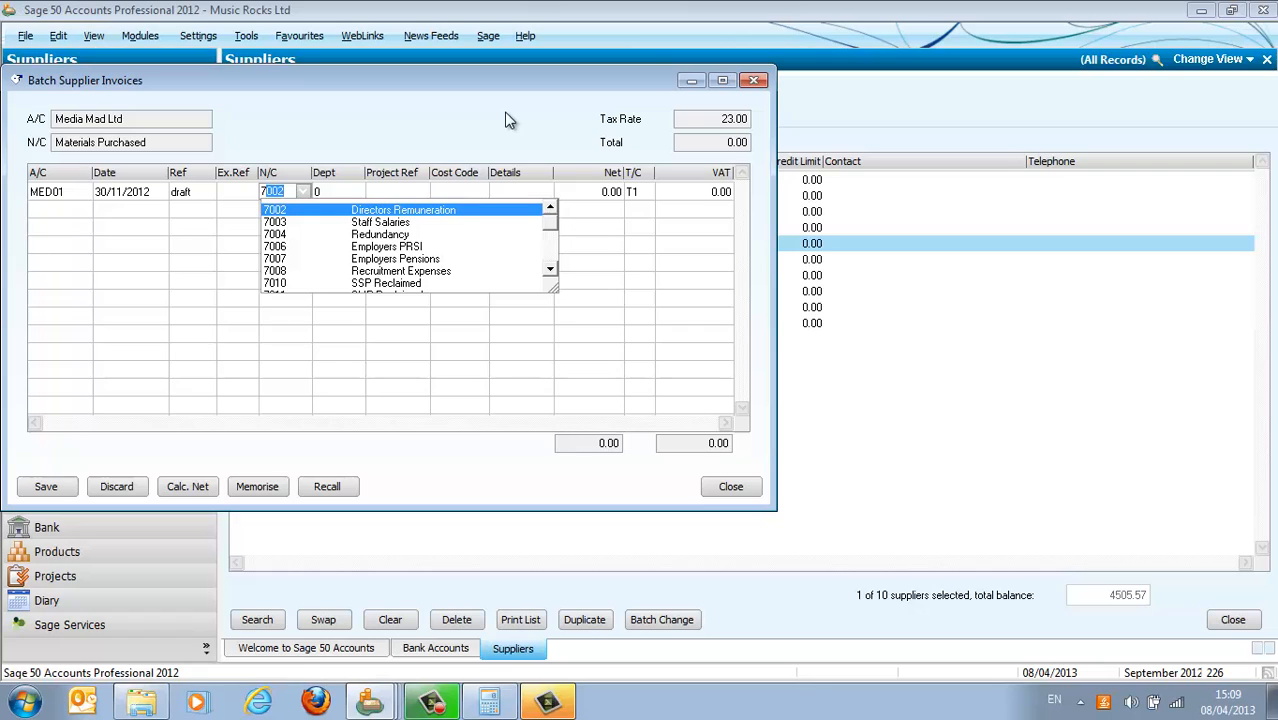
text(9)
key(Down)
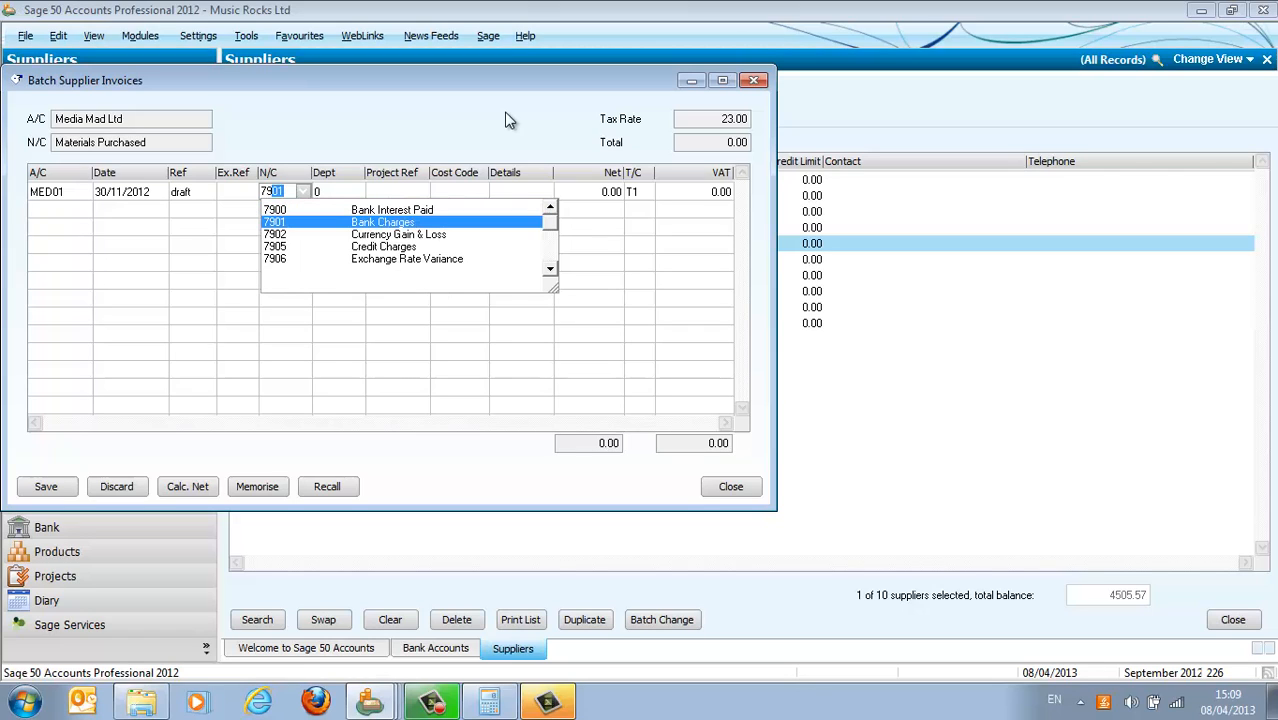
key(Tab)
key(Tab)
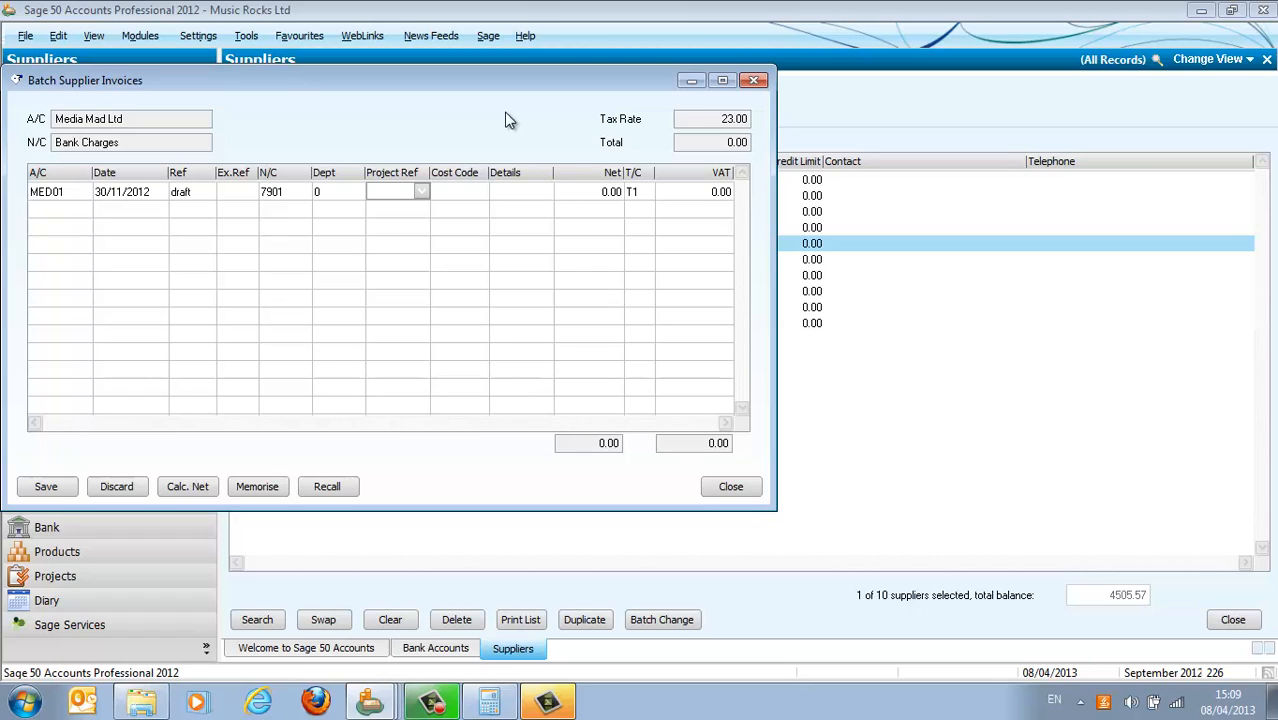
Step: Enter bank draft fee as the invoice line's details and 7.50 as its net amount
key(Tab)
key(Tab)
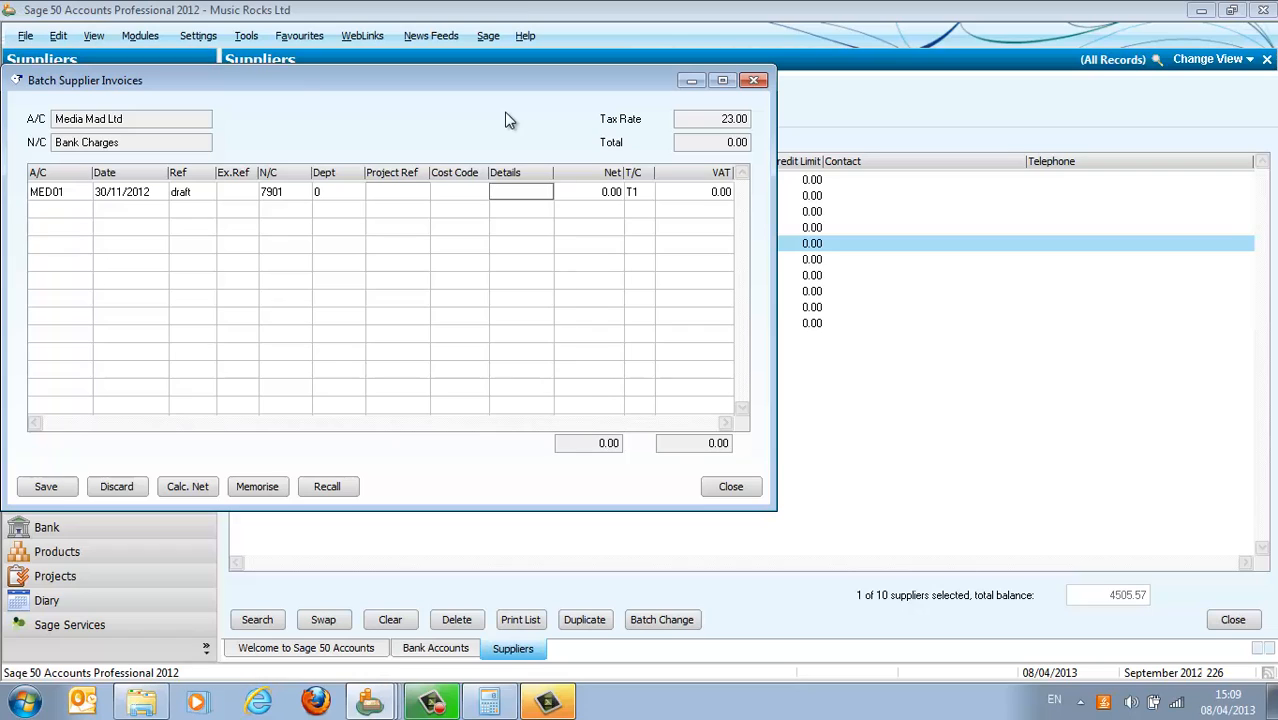
text(bank fees)
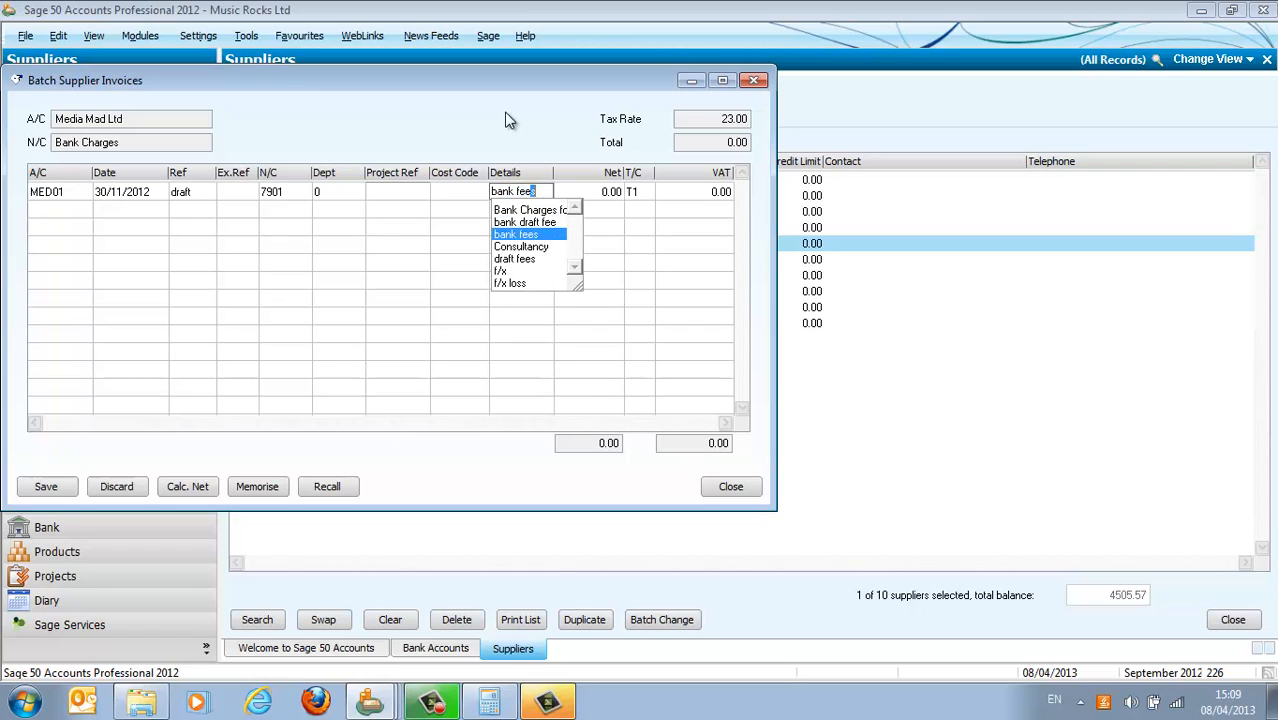
key(Up)
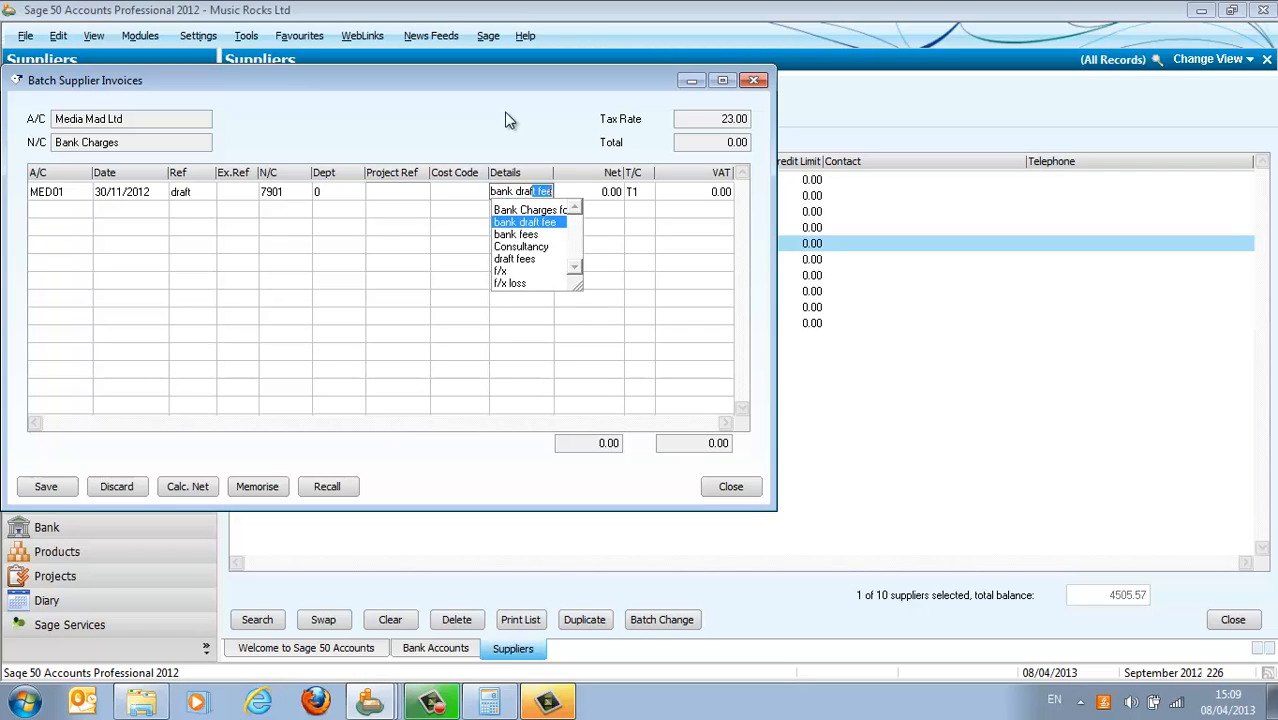
key(Tab)
text(7.50)
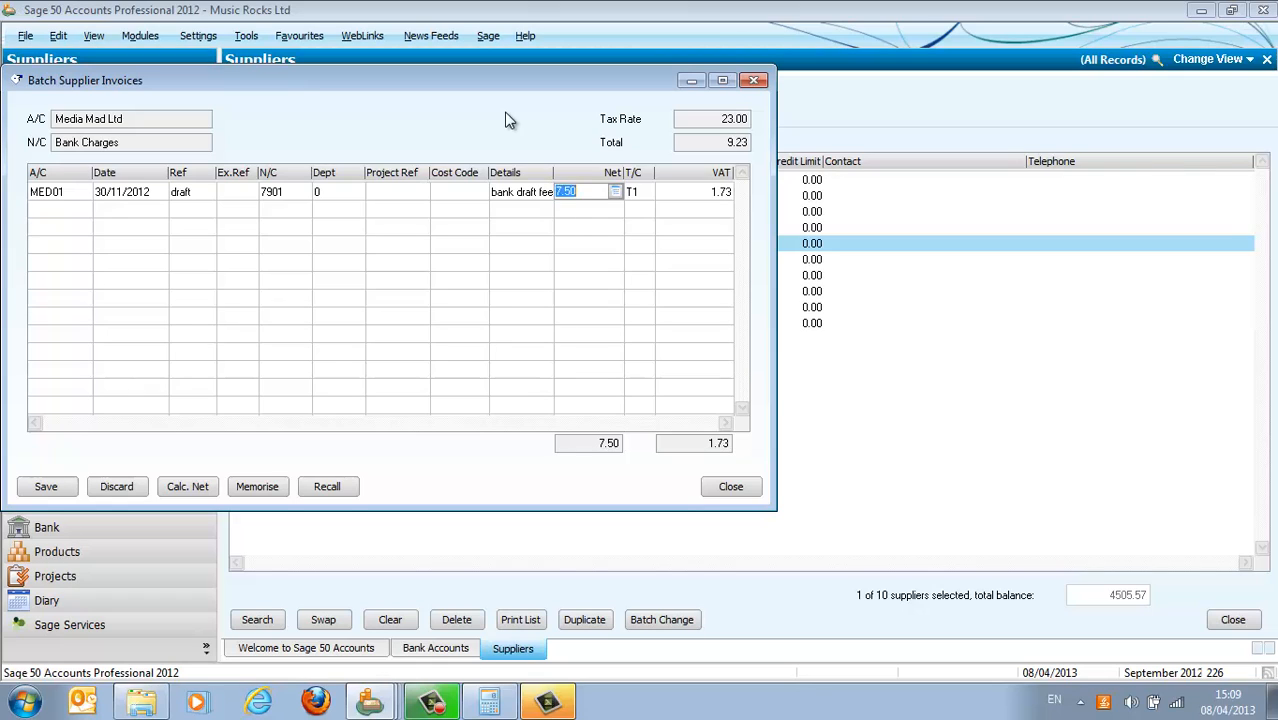
Step: Set the invoice line's tax code to T9, then save and close the batch supplier invoice
key(Tab)
text(T)
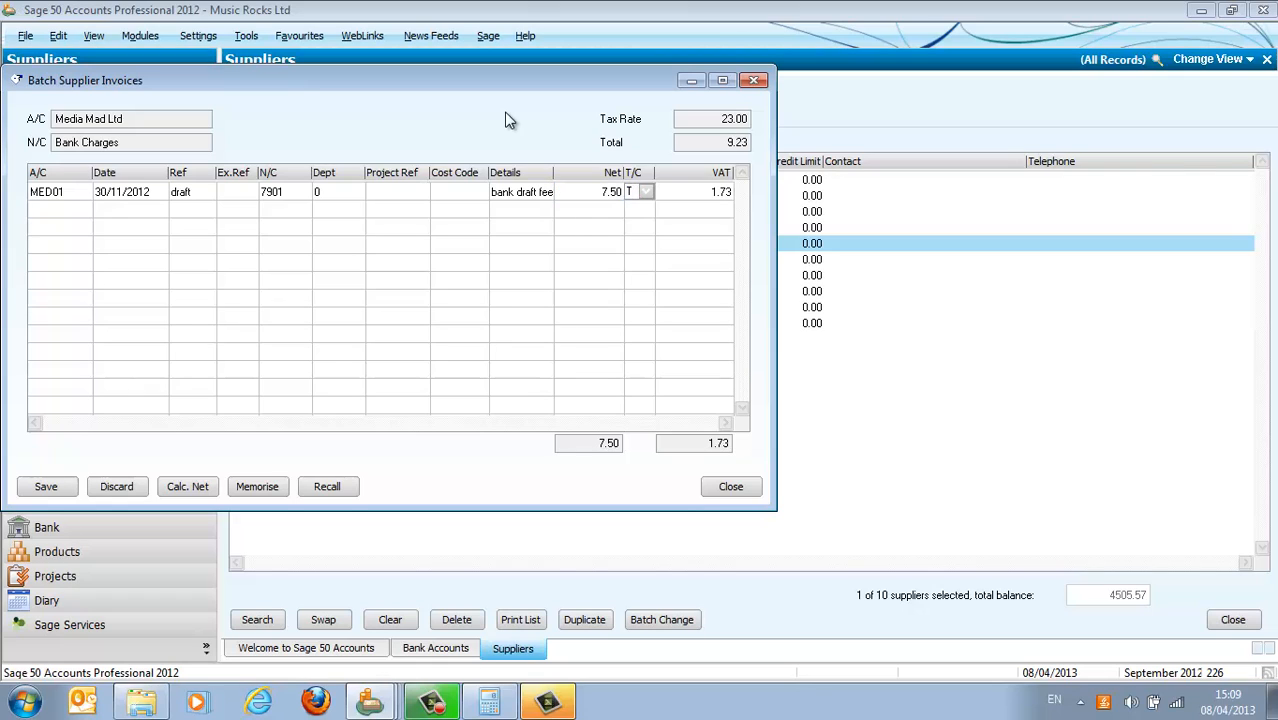
text(9)
key(Tab)
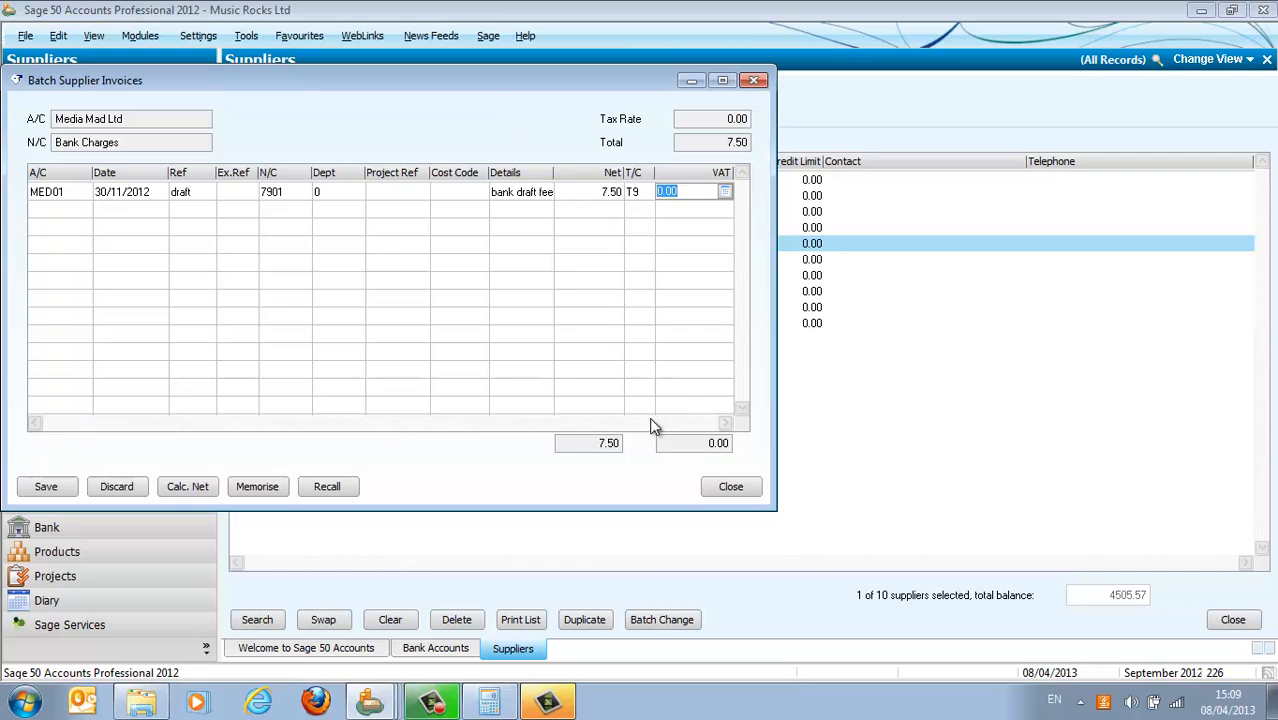
click(46, 488)
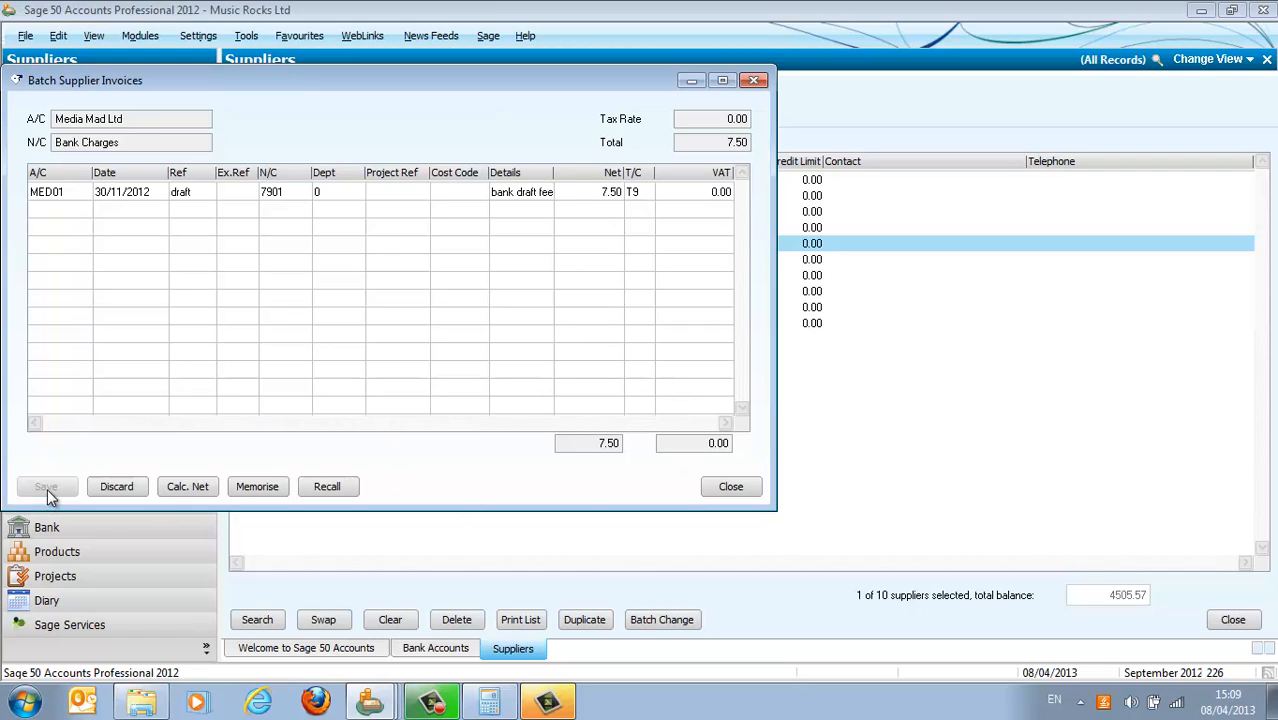
click(730, 487)
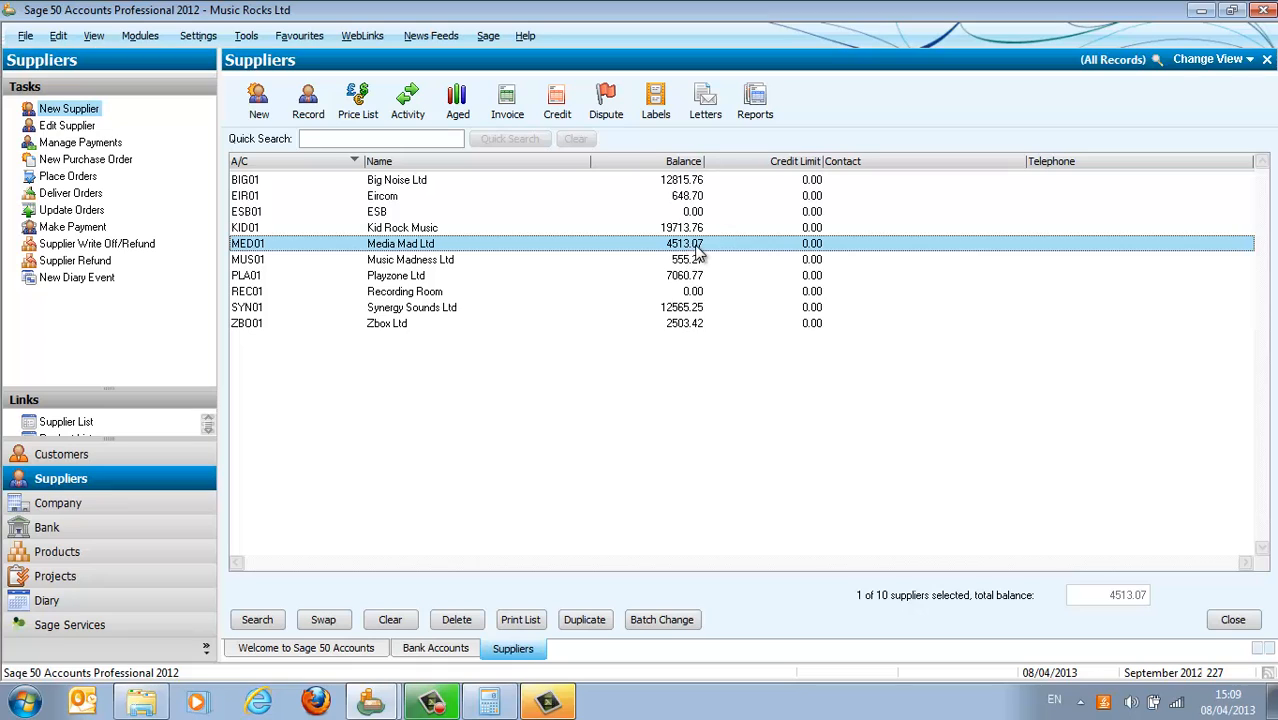
Step: Switch to Calculator and subtract Media Mad Ltd's balance of 4513.07 from 4600
click(488, 703)
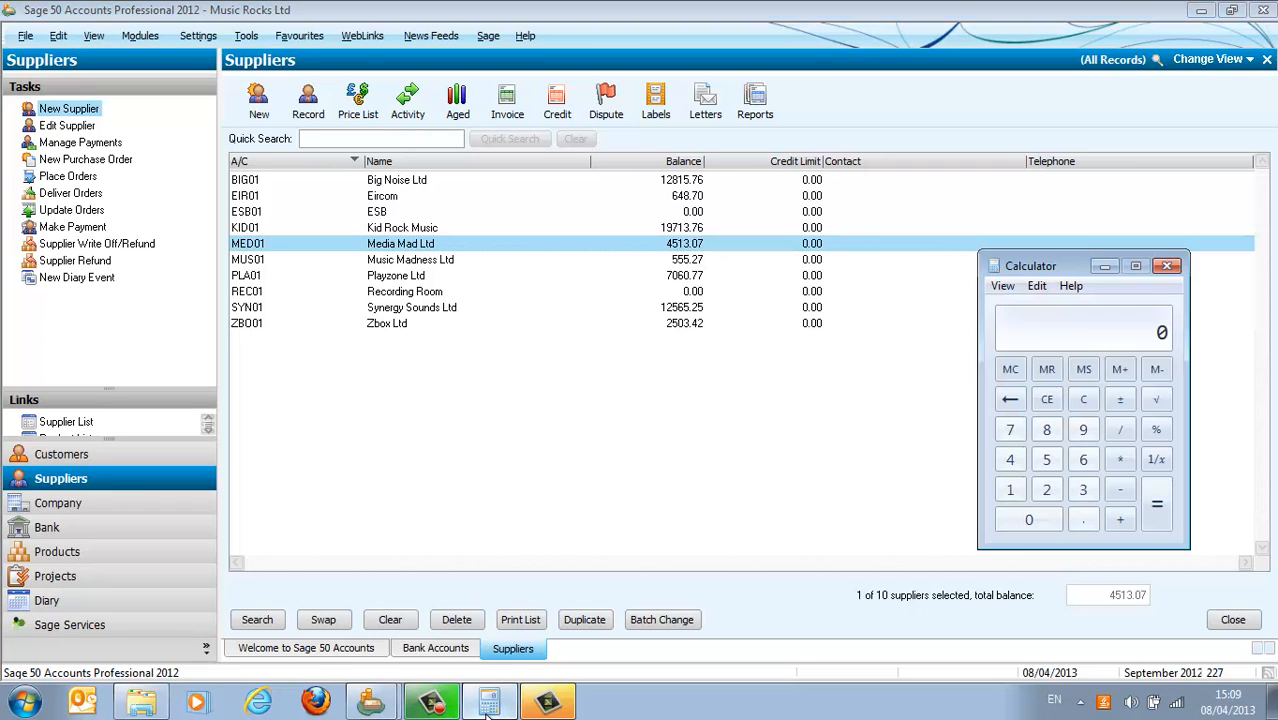
text(4600)
key(minus)
text(4513.07)
key(Return)
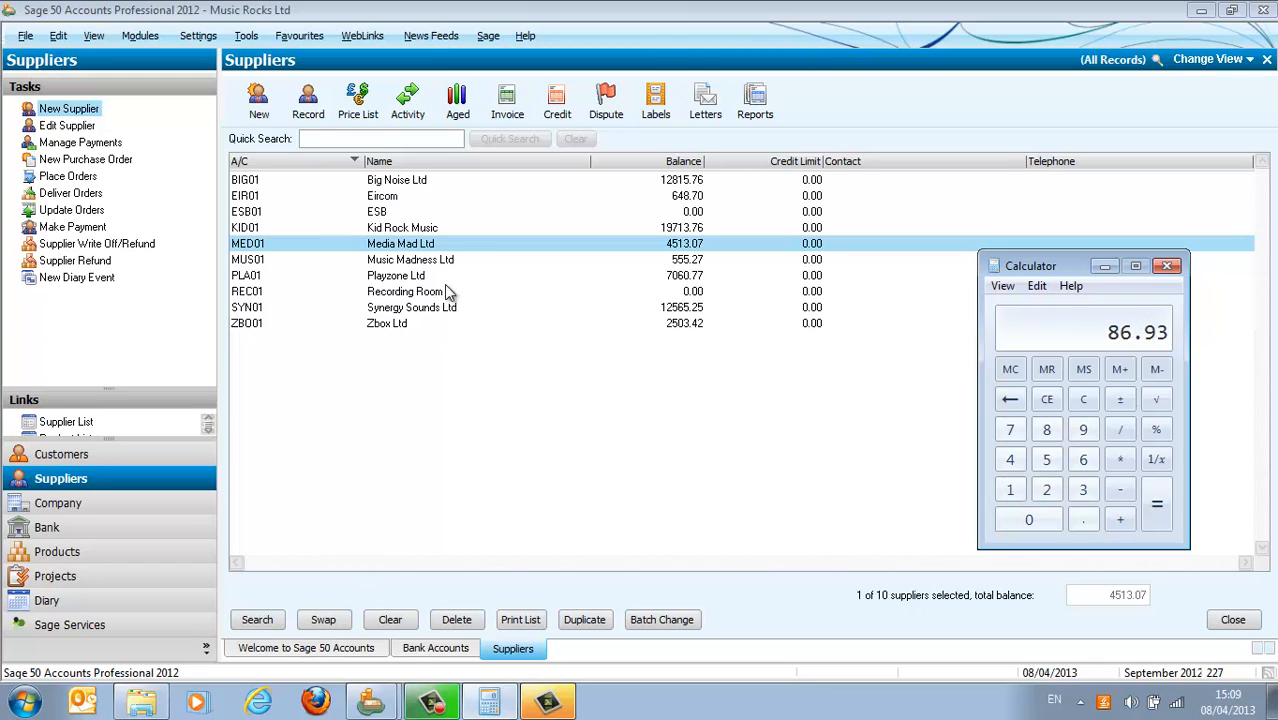
Step: Review the transaction activity in Media Mad Ltd's supplier record and close the record
click(456, 250)
double_click(456, 250)
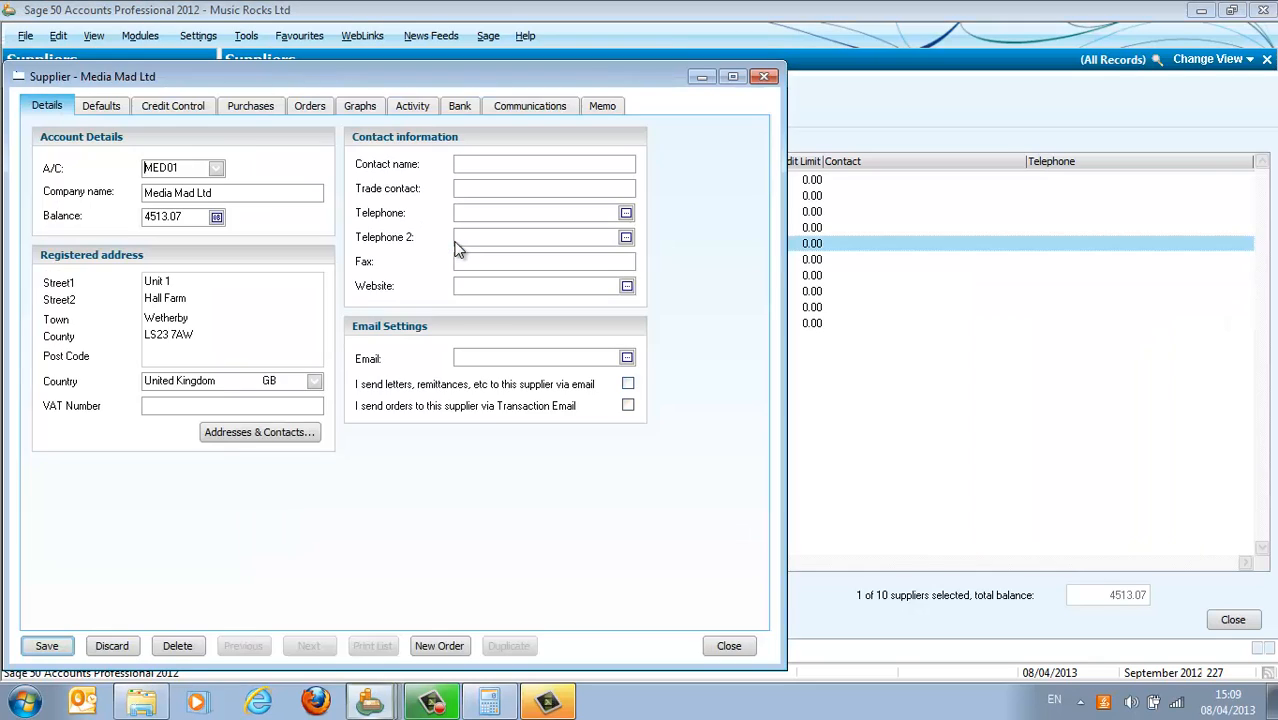
click(419, 103)
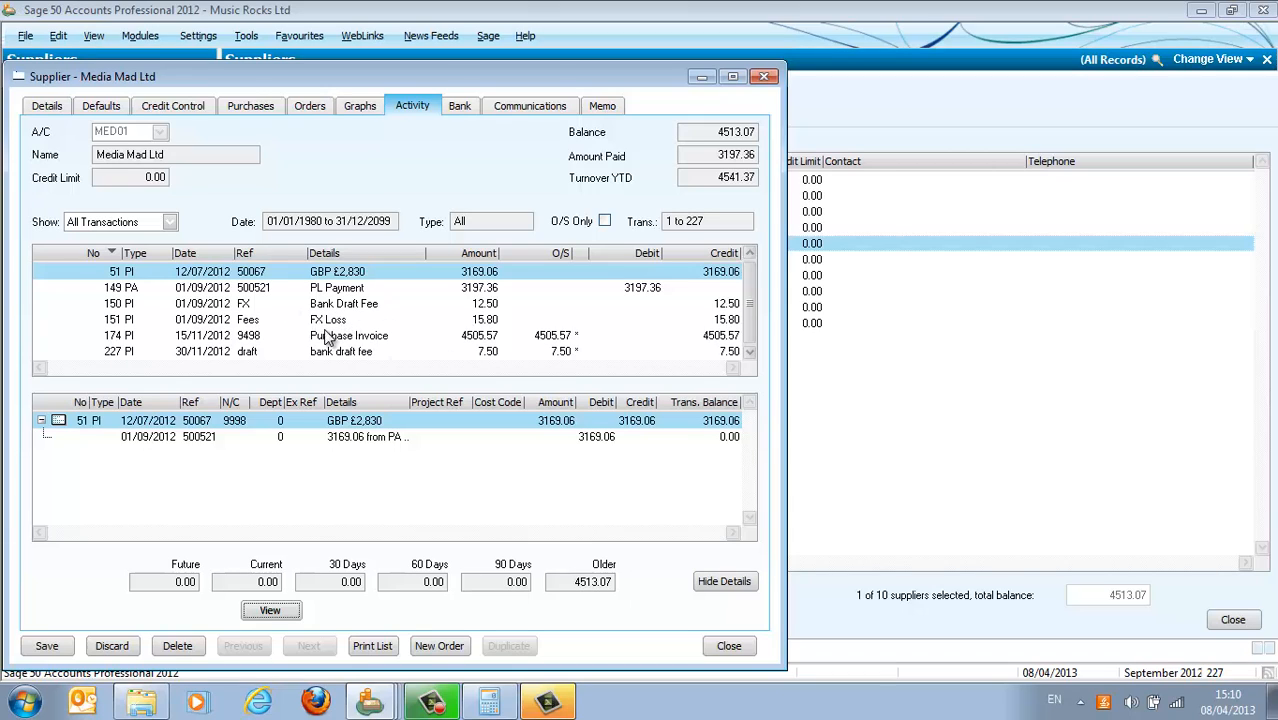
click(729, 646)
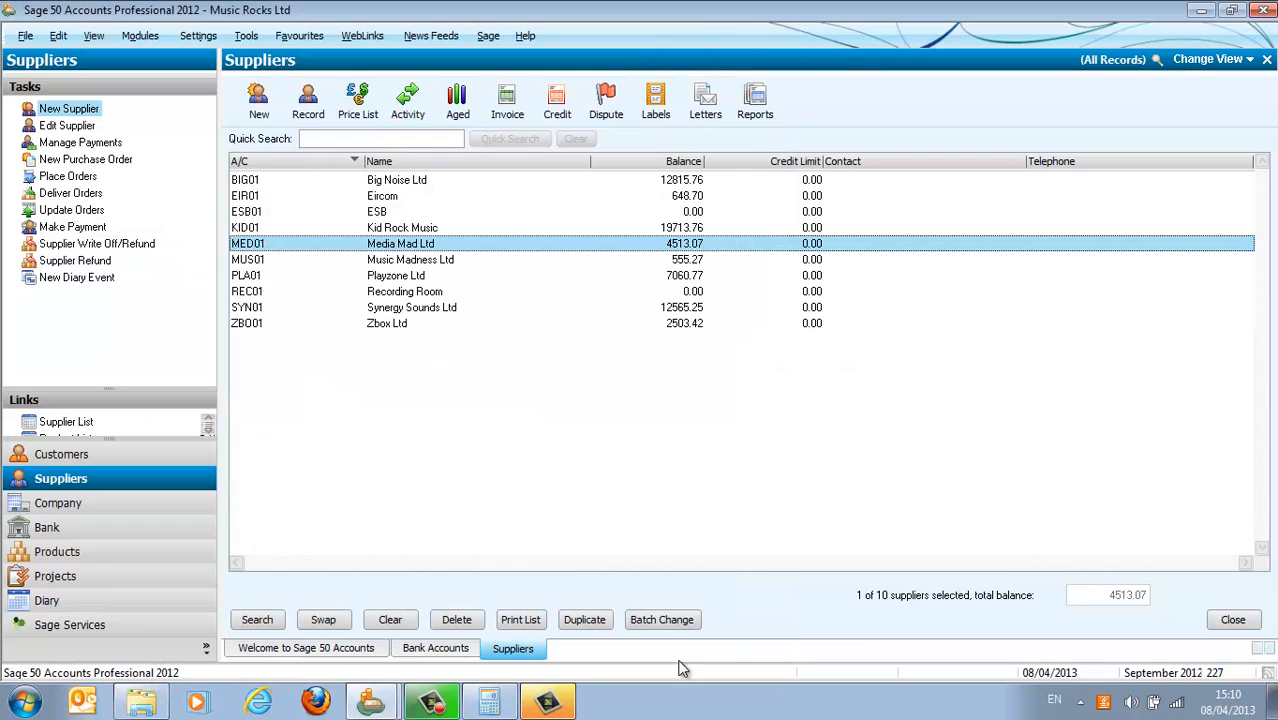
Step: Recheck the calculated difference, then start a batch supplier invoice for Media Mad Ltd dated 30/11/2012
click(505, 706)
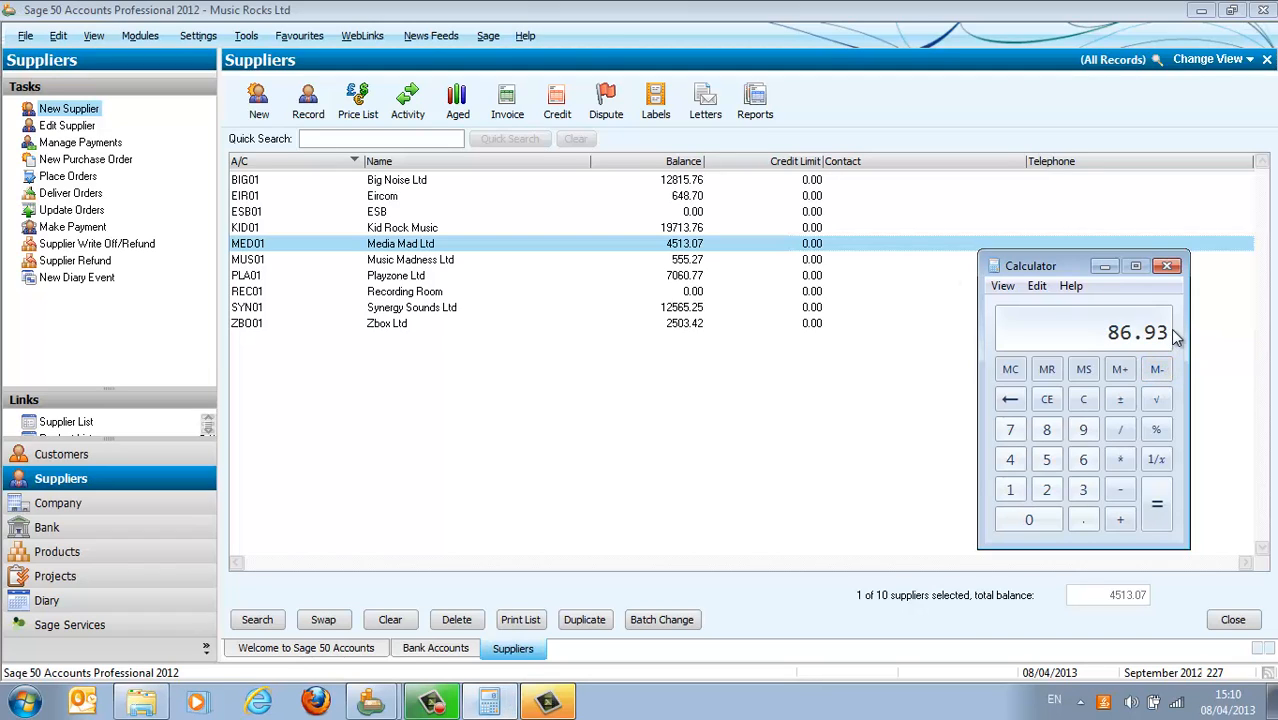
click(517, 117)
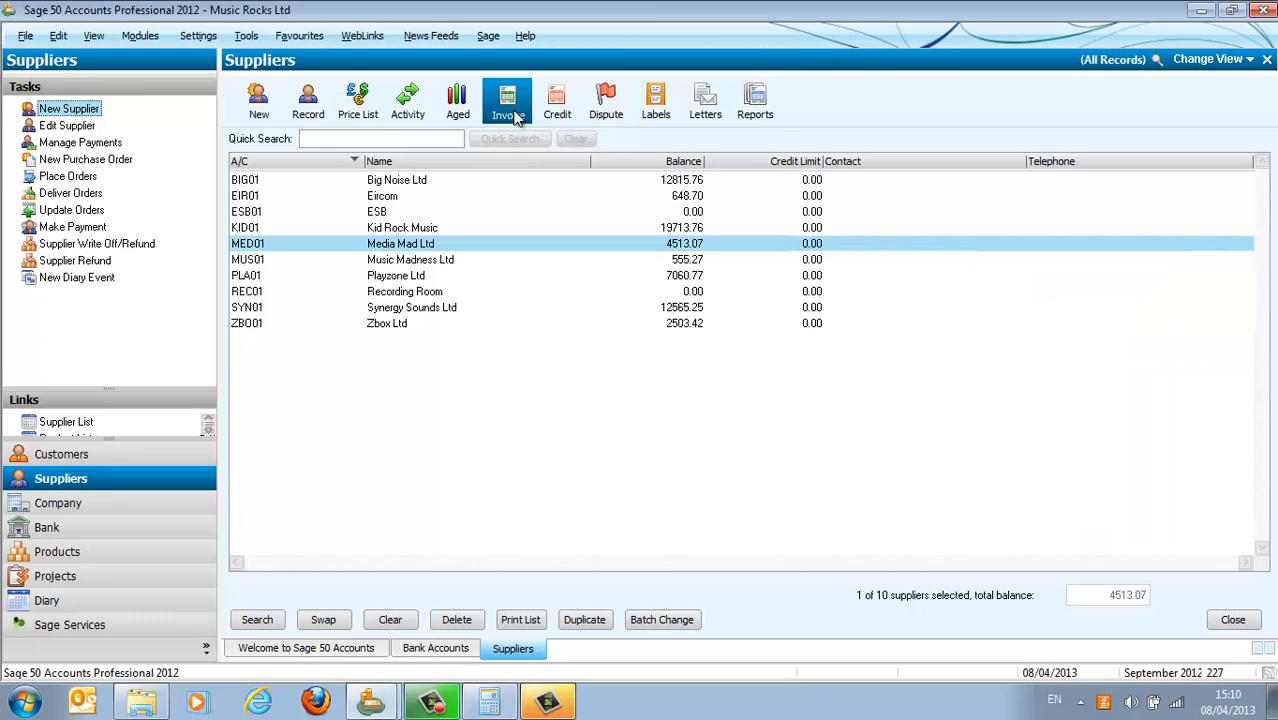
key(Tab)
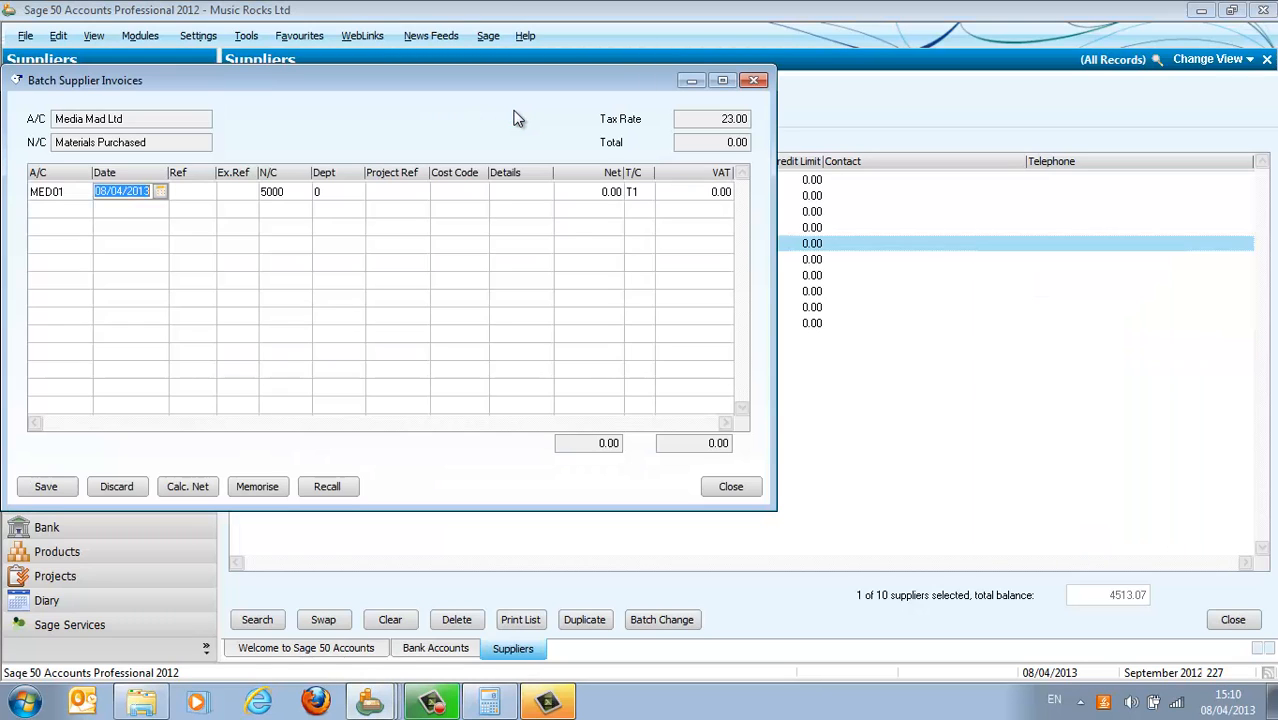
text(30/11/)
text(2012)
key(Tab)
Step: Set the invoice line's reference to f/x and its nominal code to 7902, Currency Gain & Loss
text(dr)
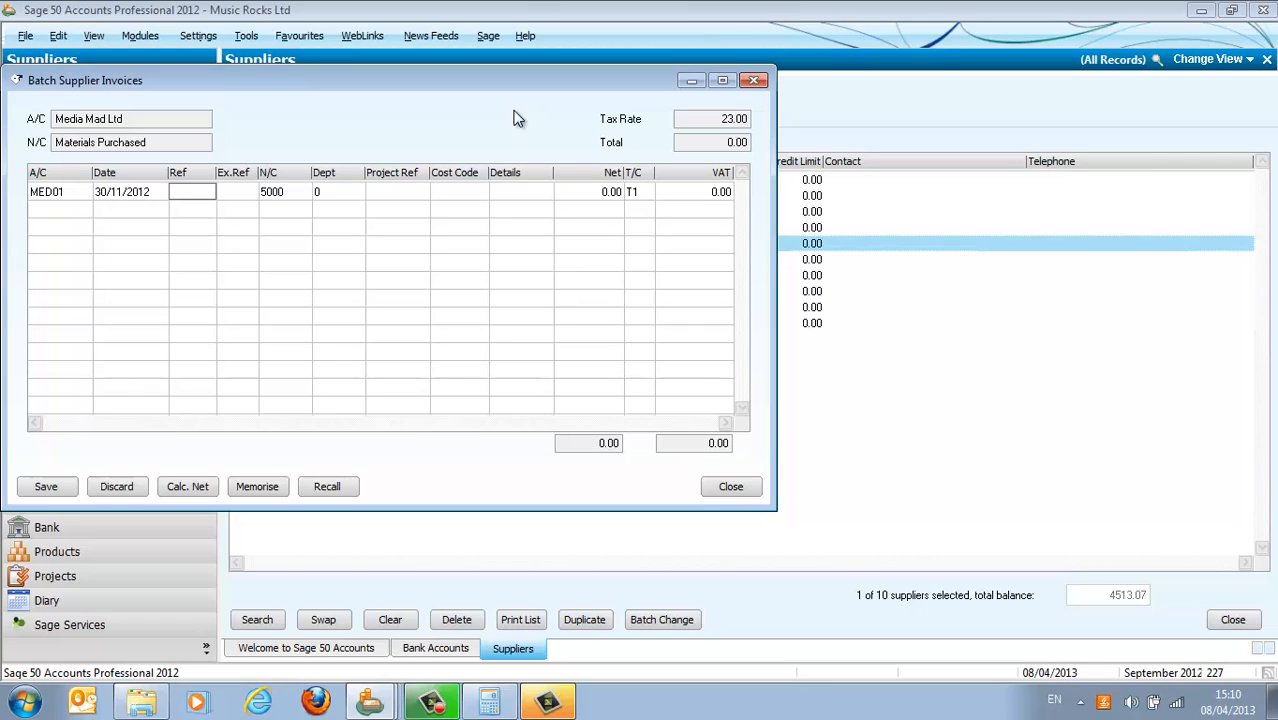
key(BackSpace)
key(BackSpace)
text(f/x)
key(Tab)
key(Tab)
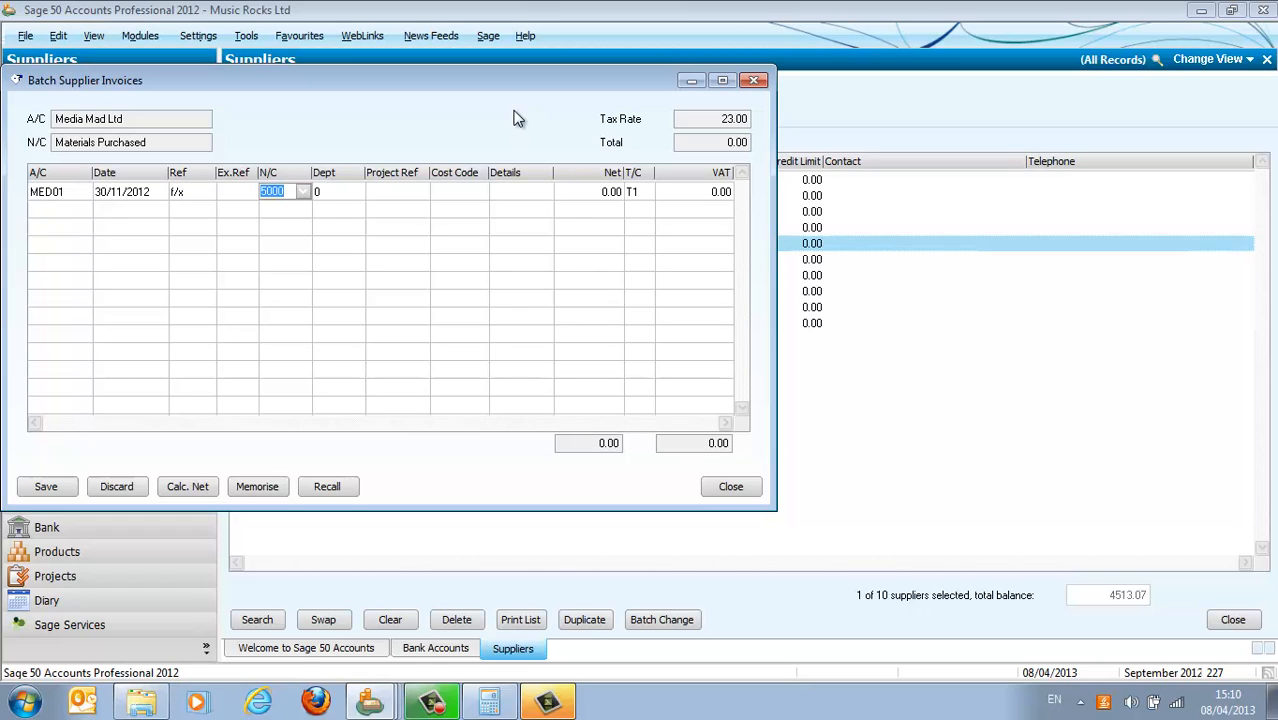
text(9)
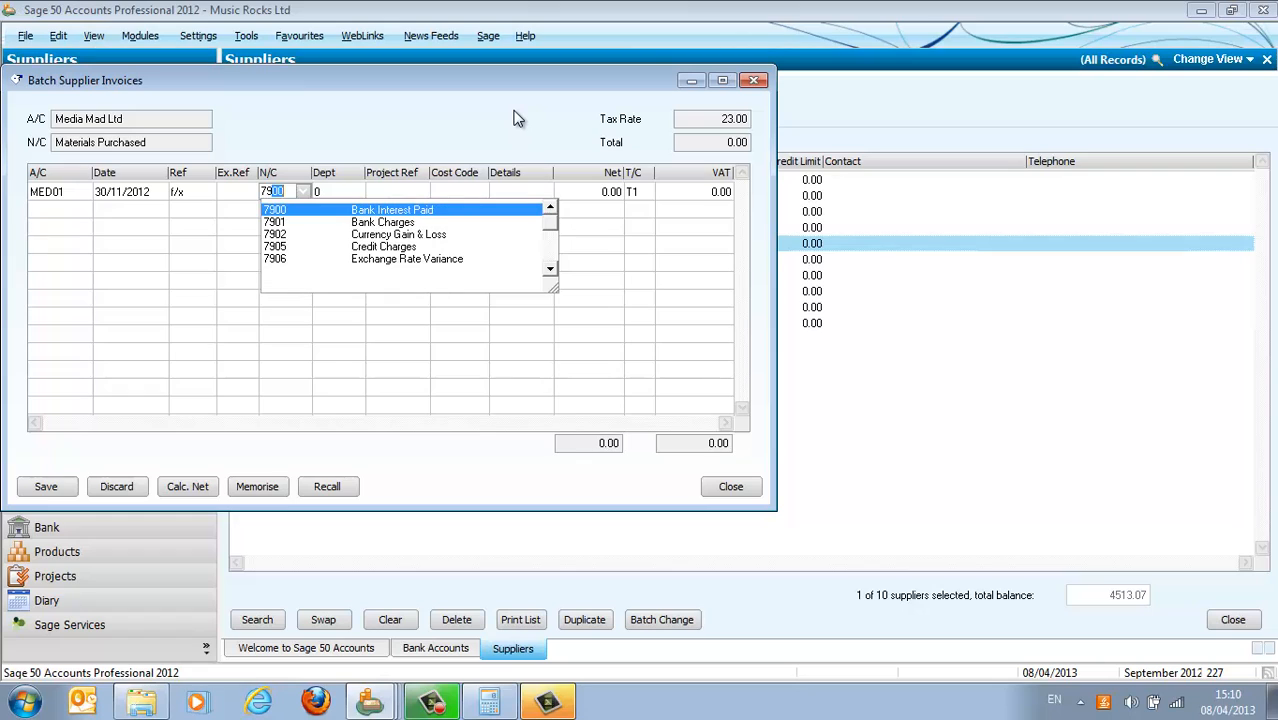
key(Down)
key(Down)
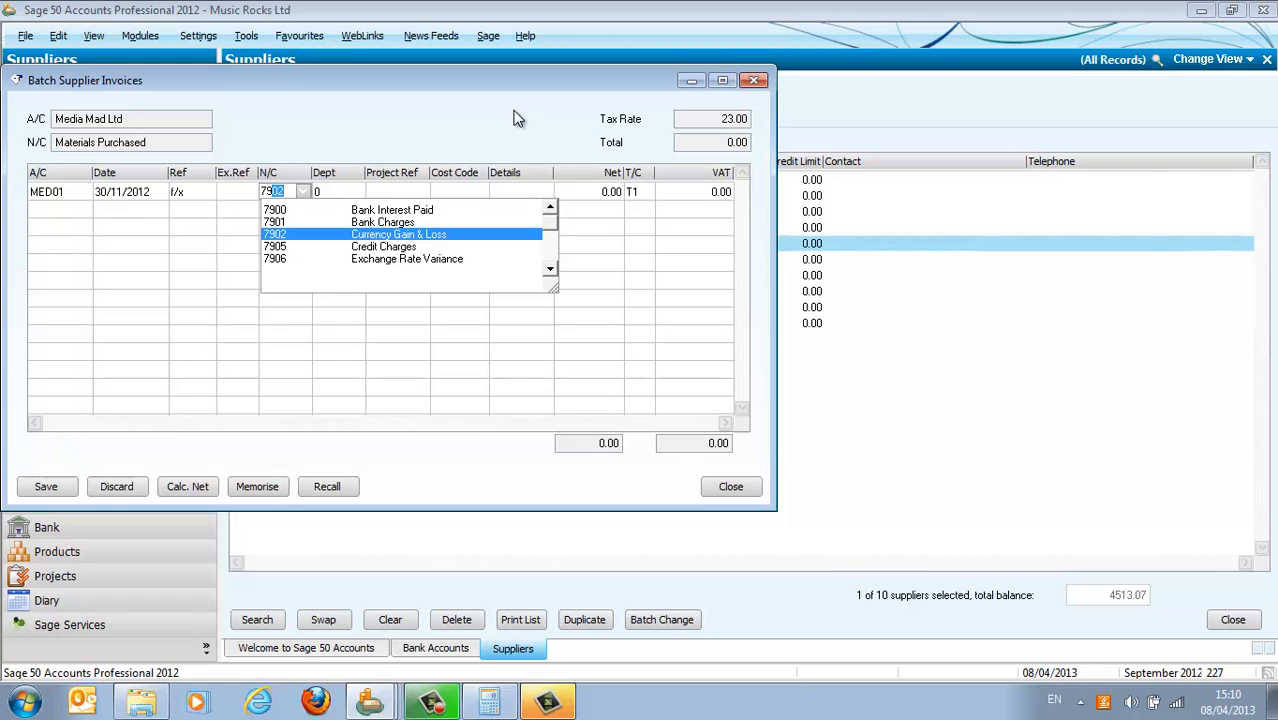
key(Tab)
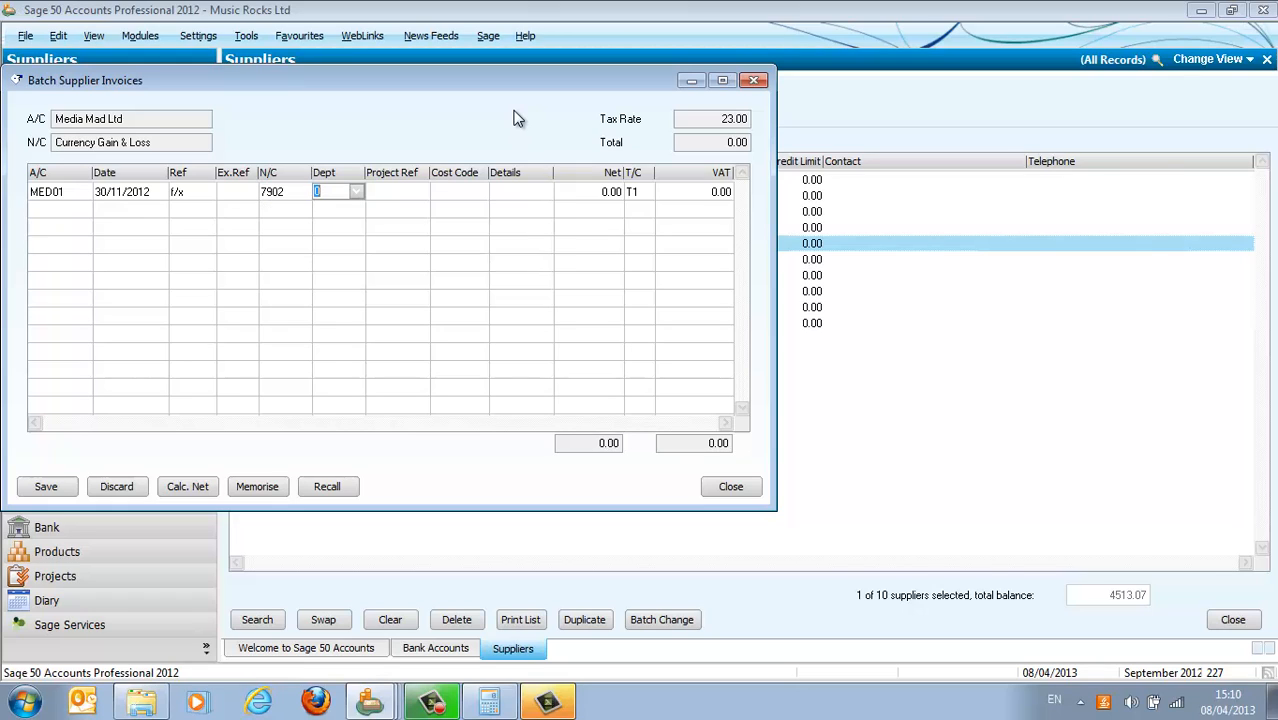
Step: Enter f/x loss as the line's details and the calculated difference of 86.93 as its net amount
key(Tab)
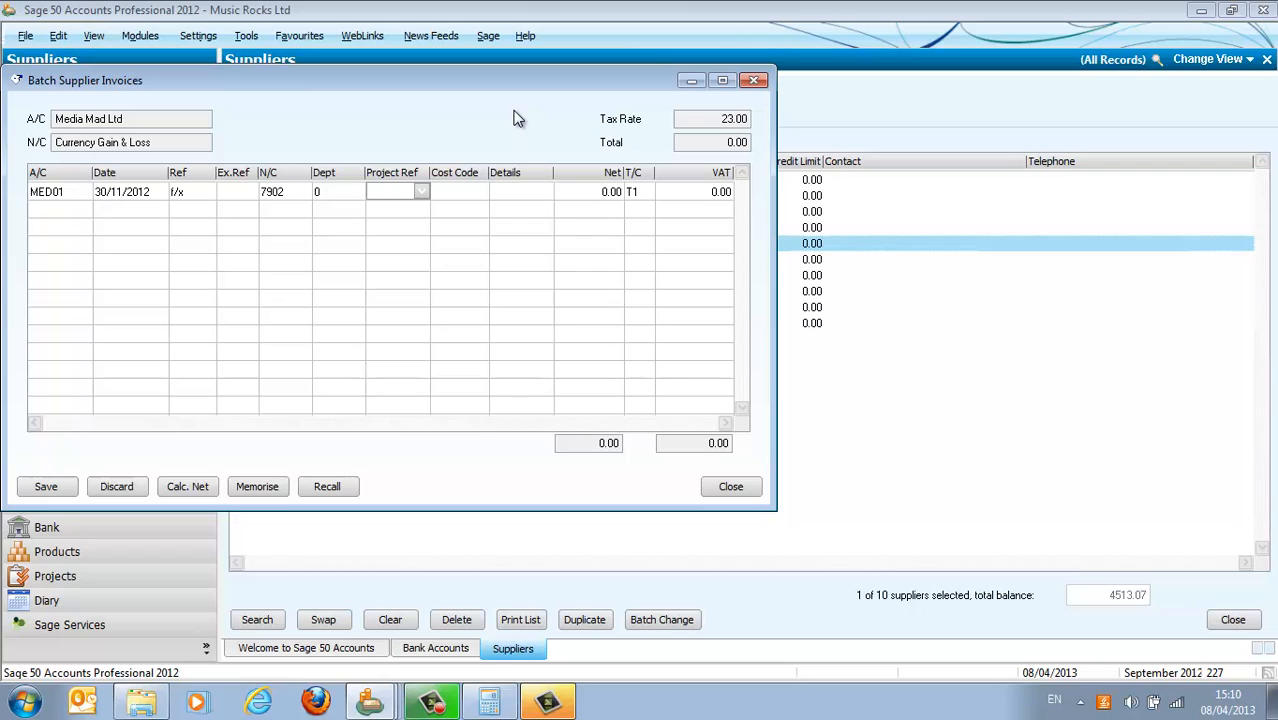
key(Tab)
key(Tab)
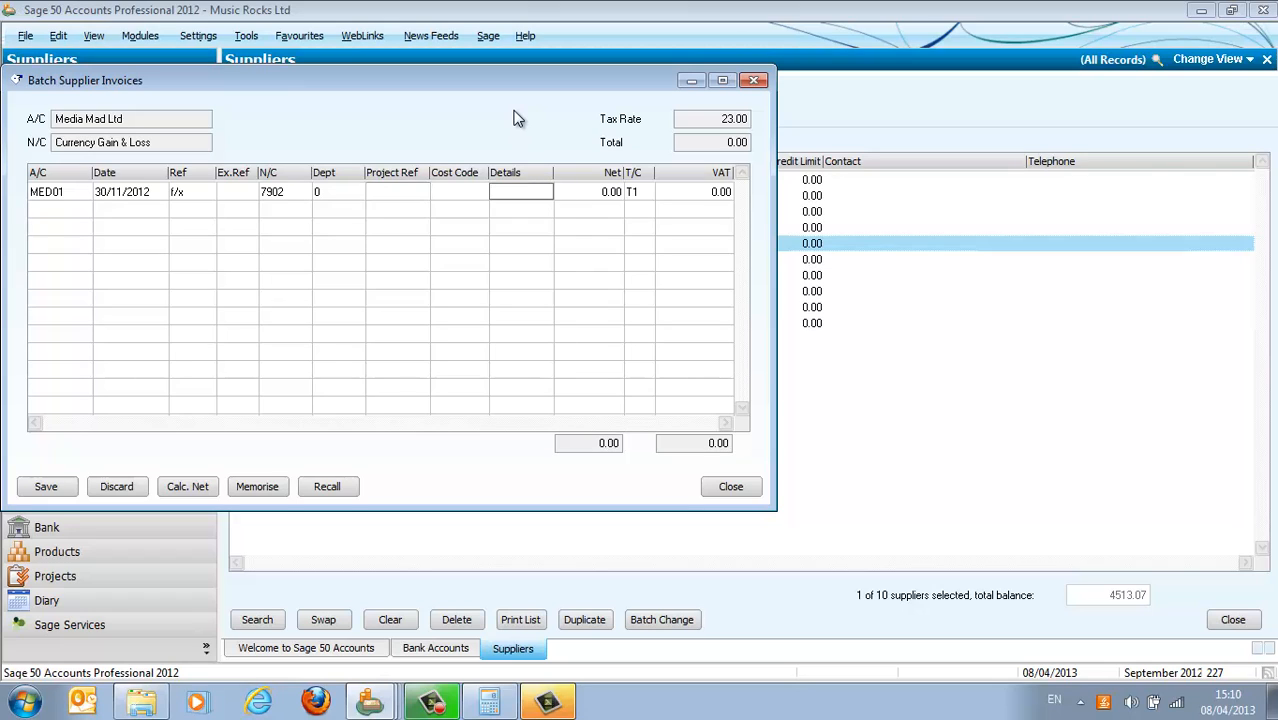
text(f/x)
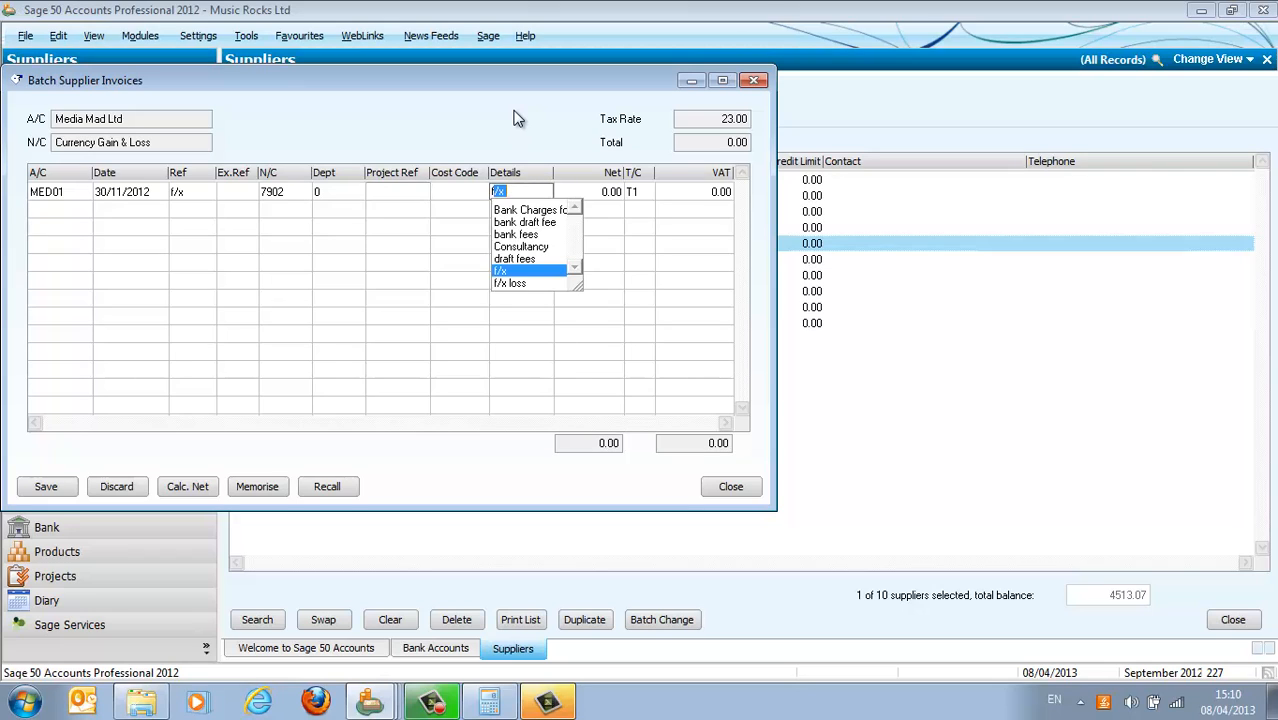
text( loss)
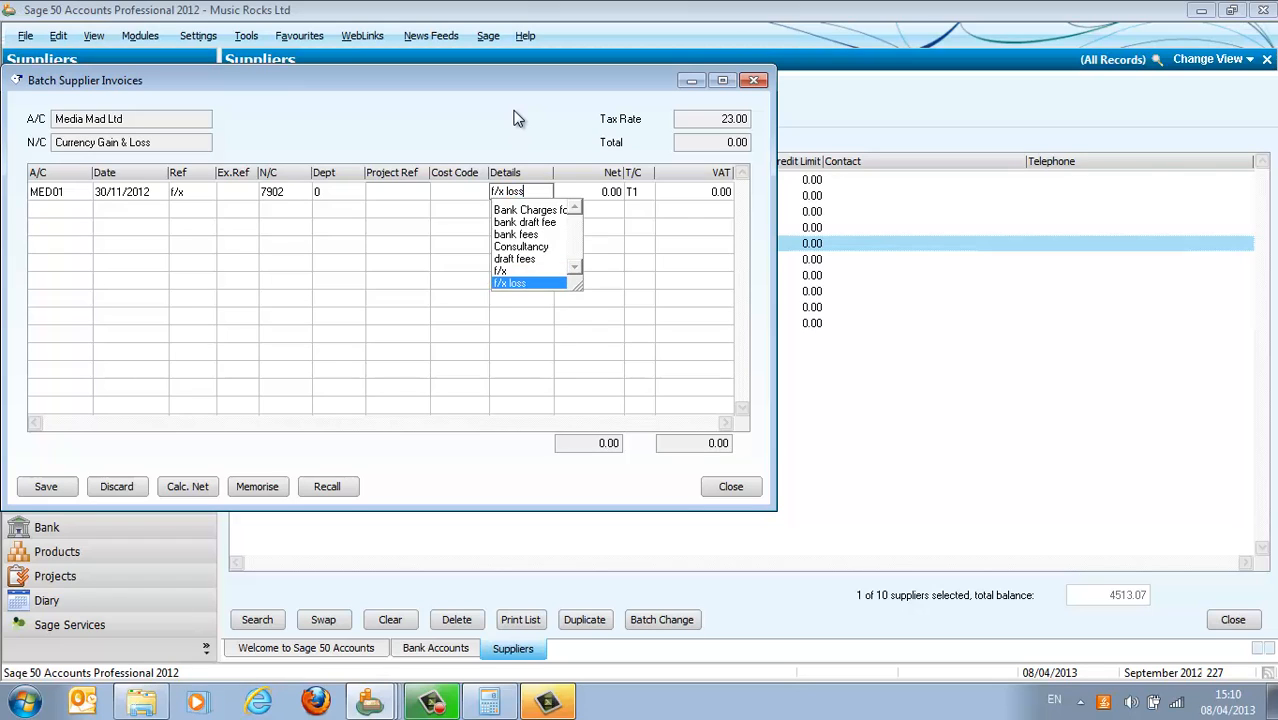
key(Tab)
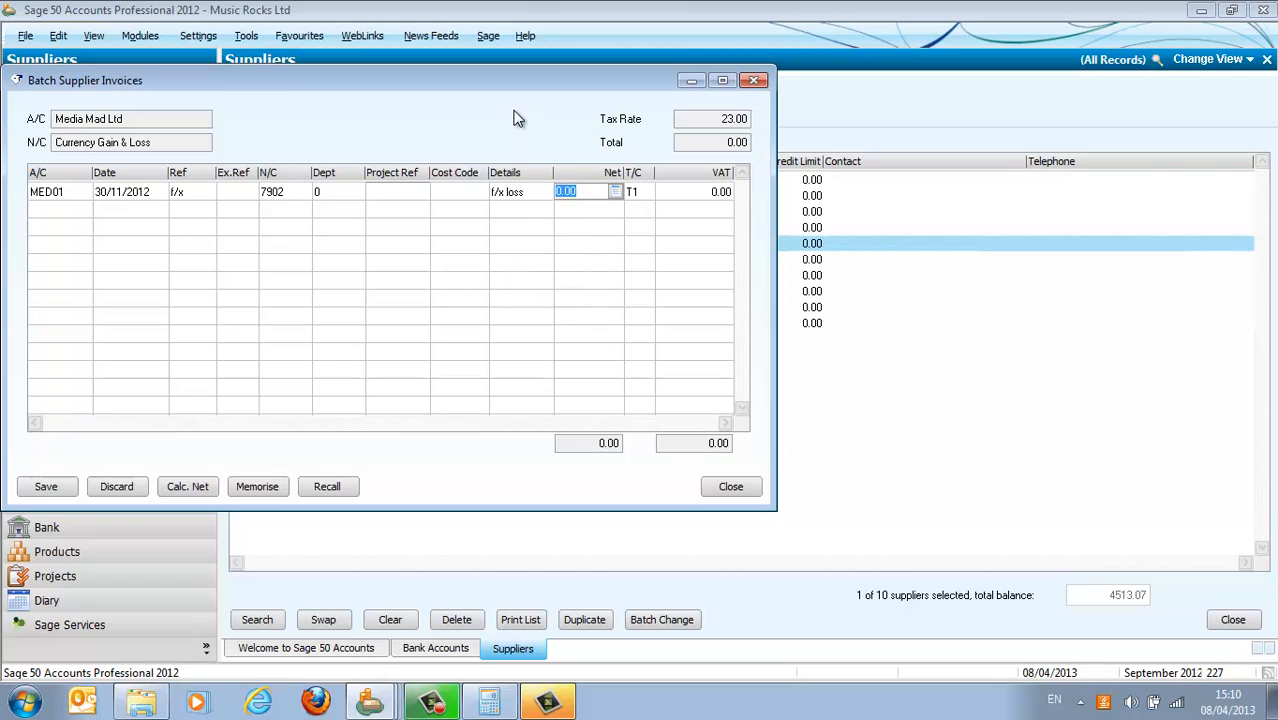
click(507, 706)
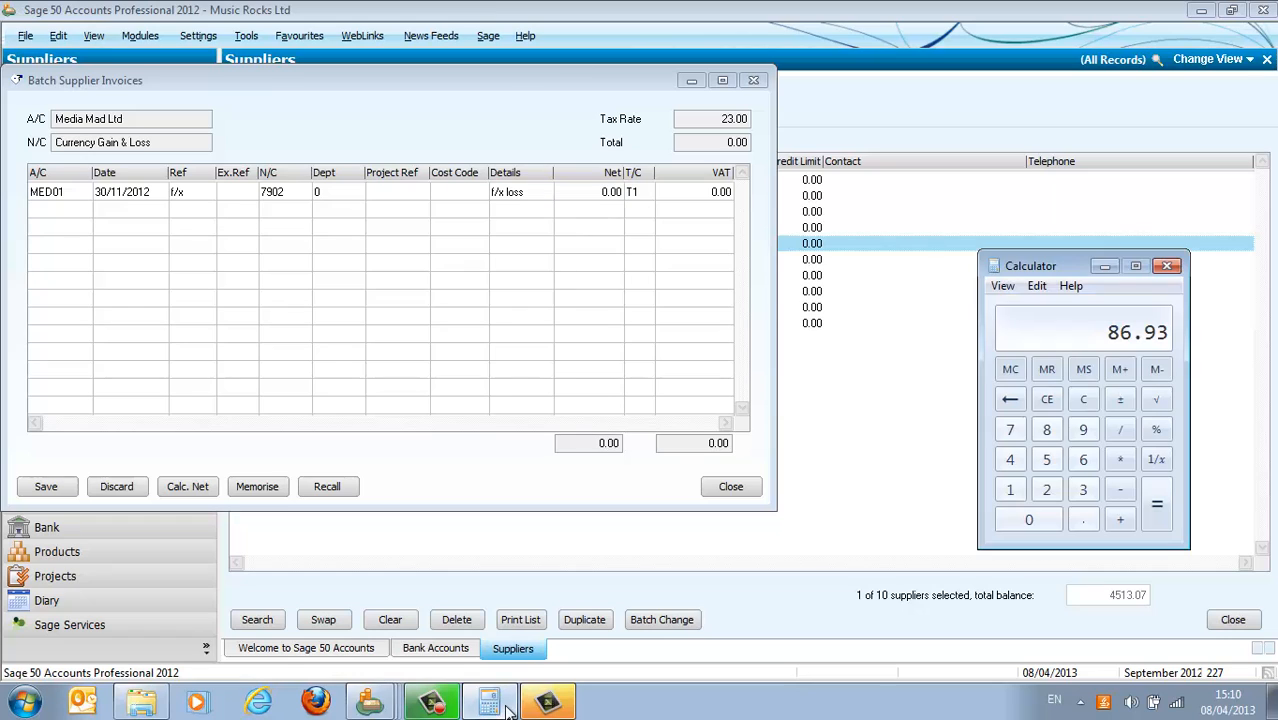
click(600, 194)
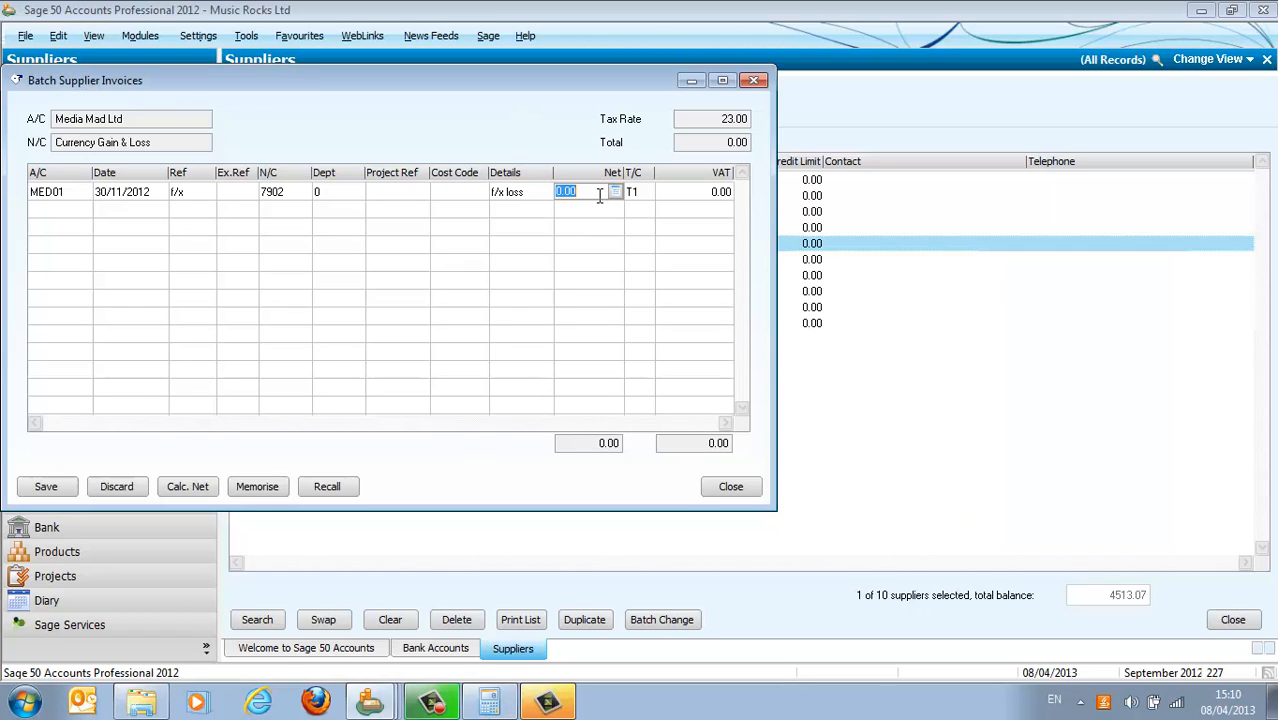
text(86.93)
key(Tab)
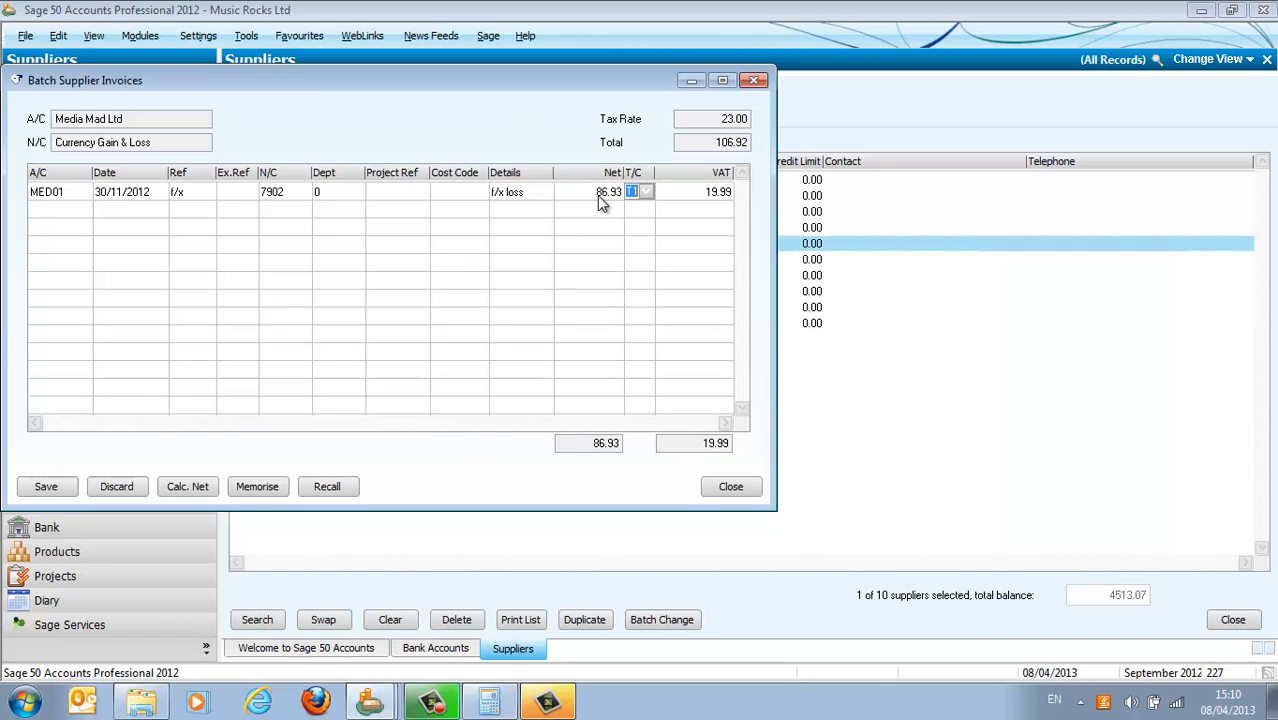
Step: Apply tax code T9 to the f/x loss line, then save and close the batch supplier invoice
text(T9)
key(Tab)
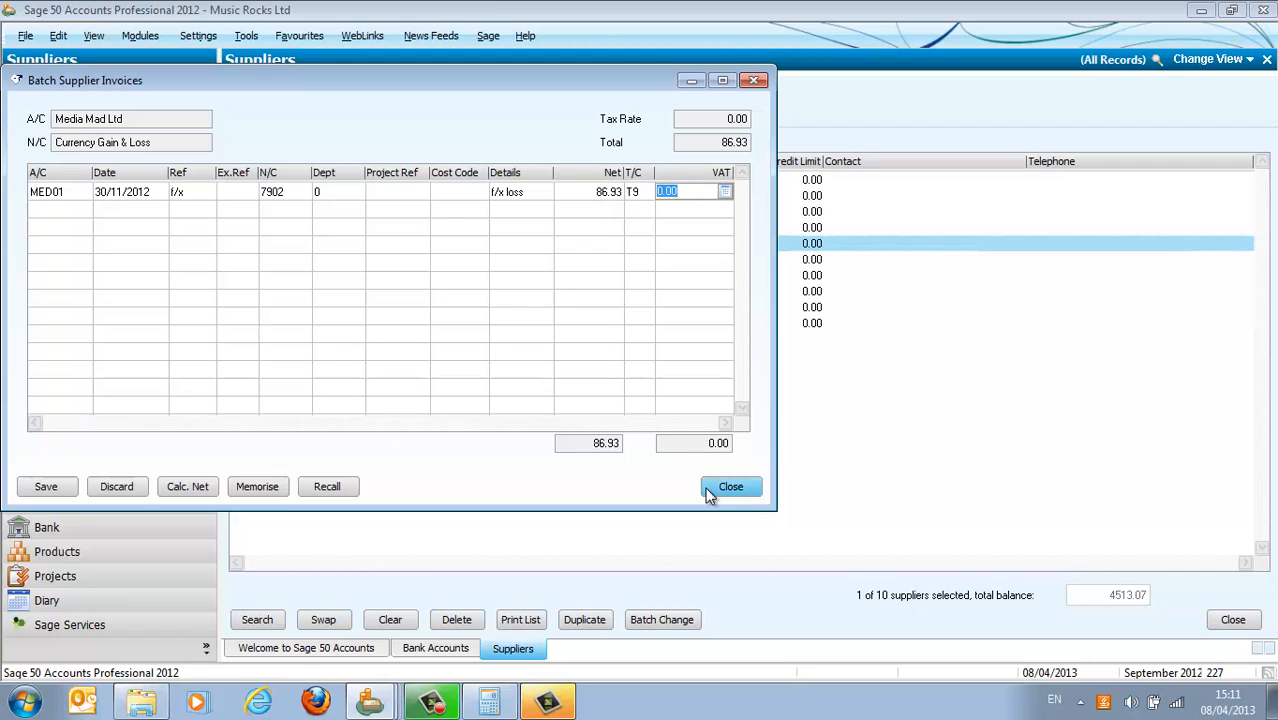
click(47, 486)
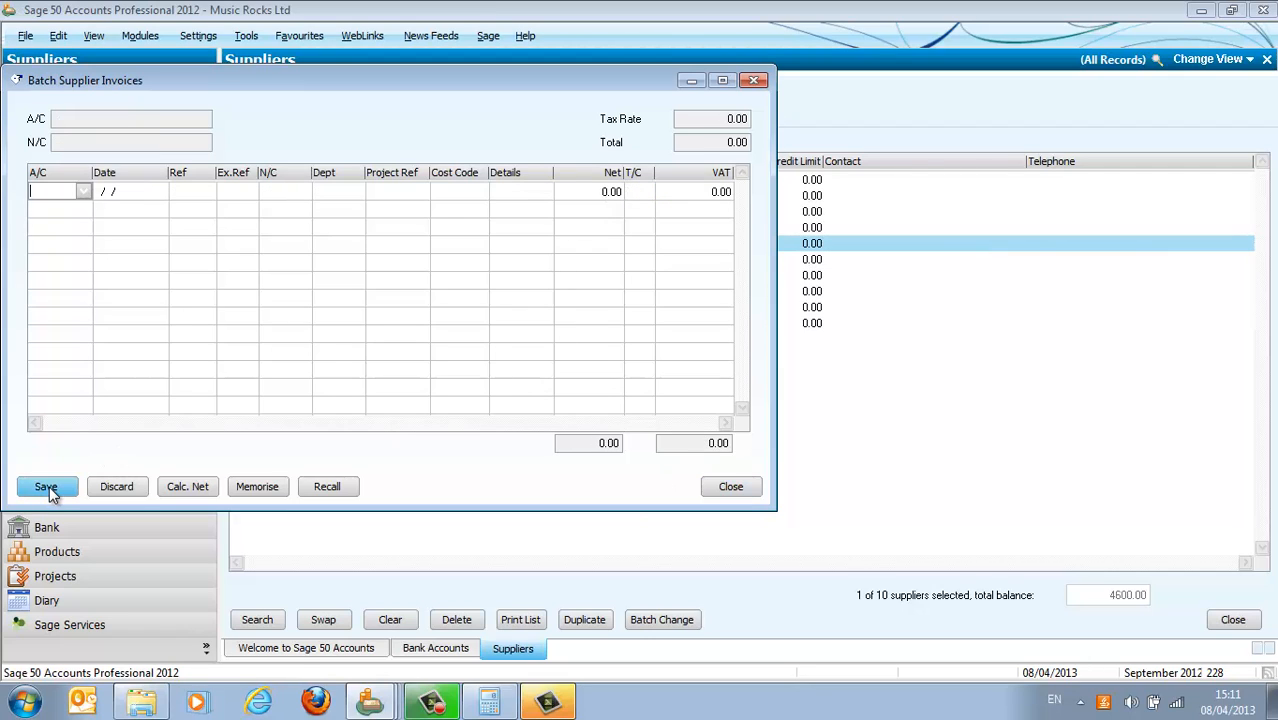
click(730, 490)
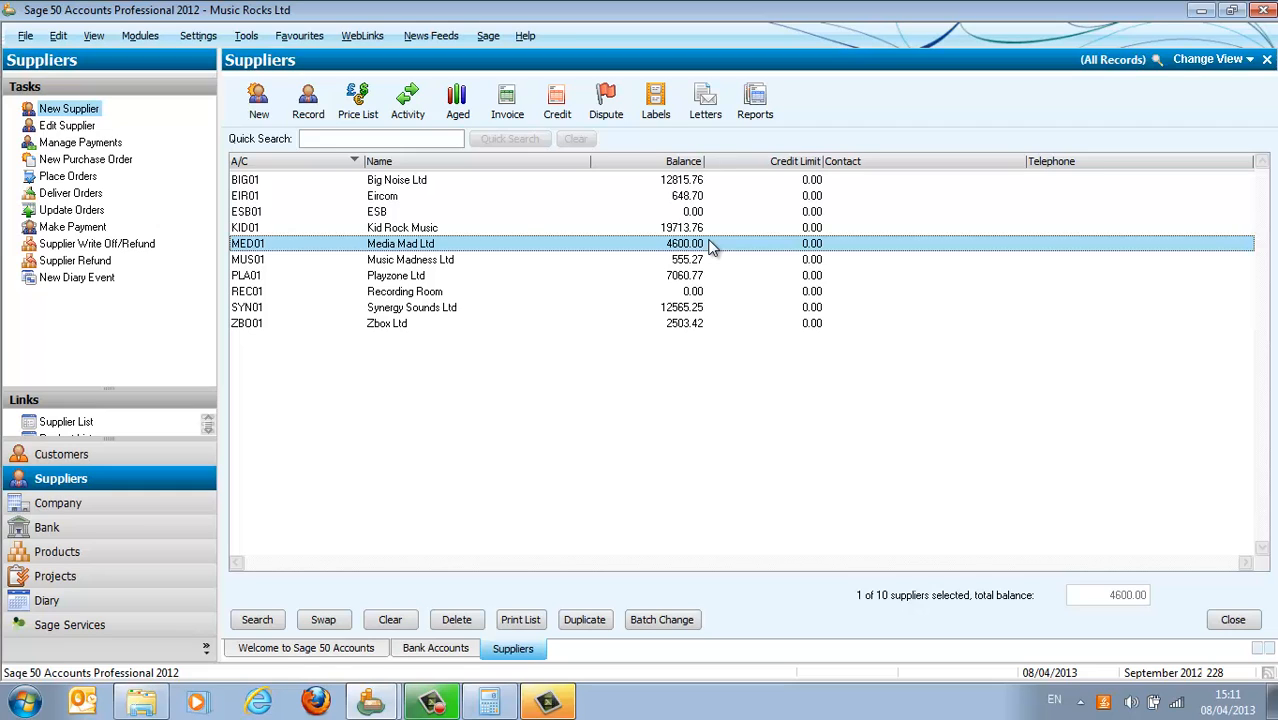
Step: Start a supplier payment from First Bank Plc to payee MED01, dated 30/11/2012
click(441, 651)
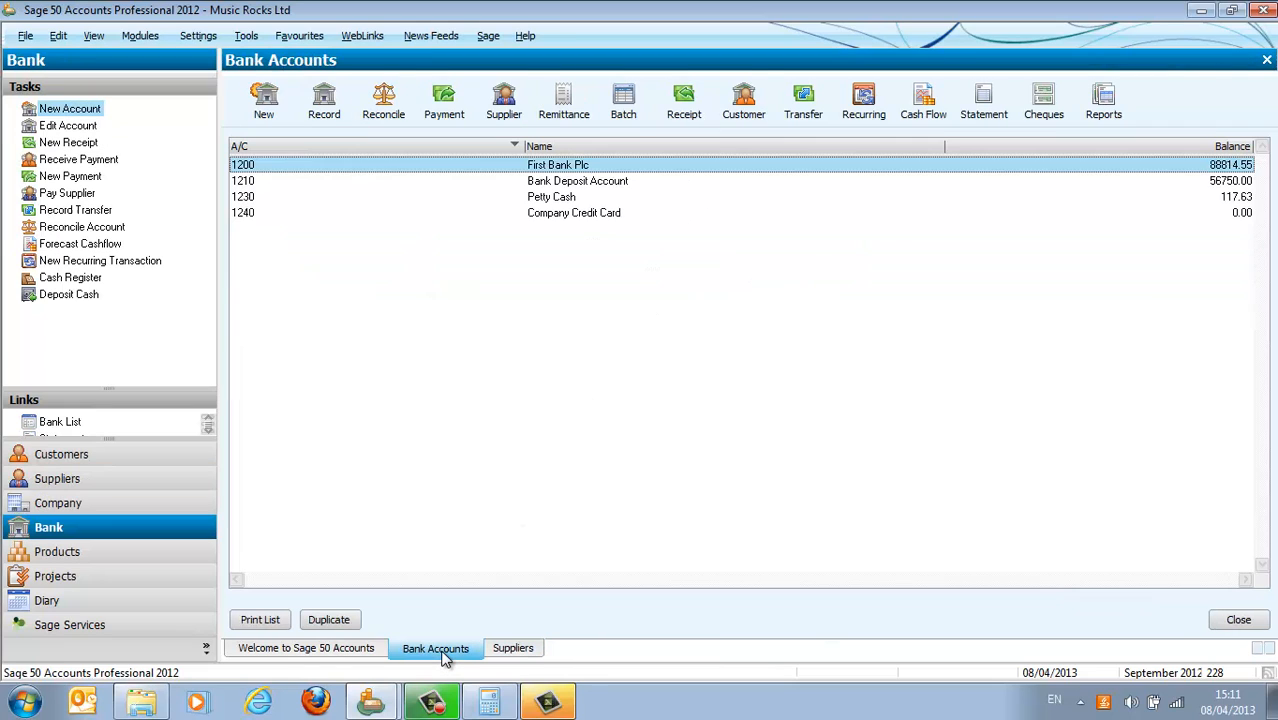
click(497, 100)
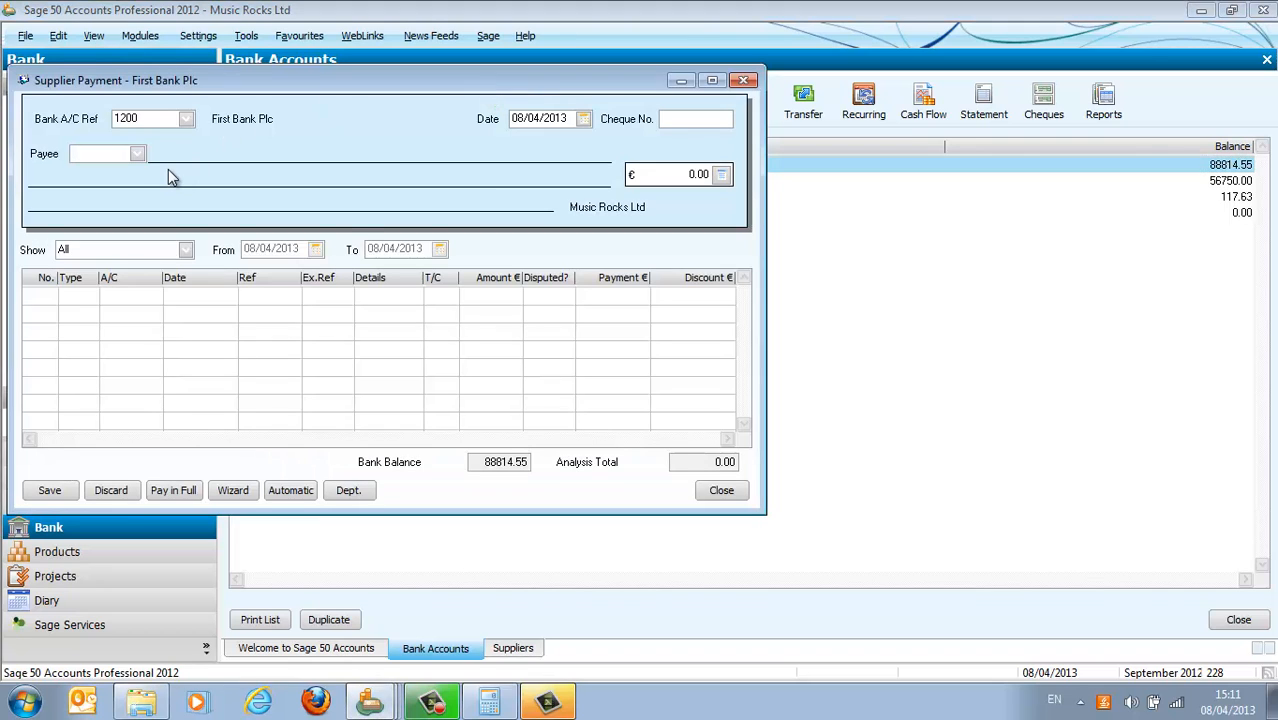
text(MED01)
key(Tab)
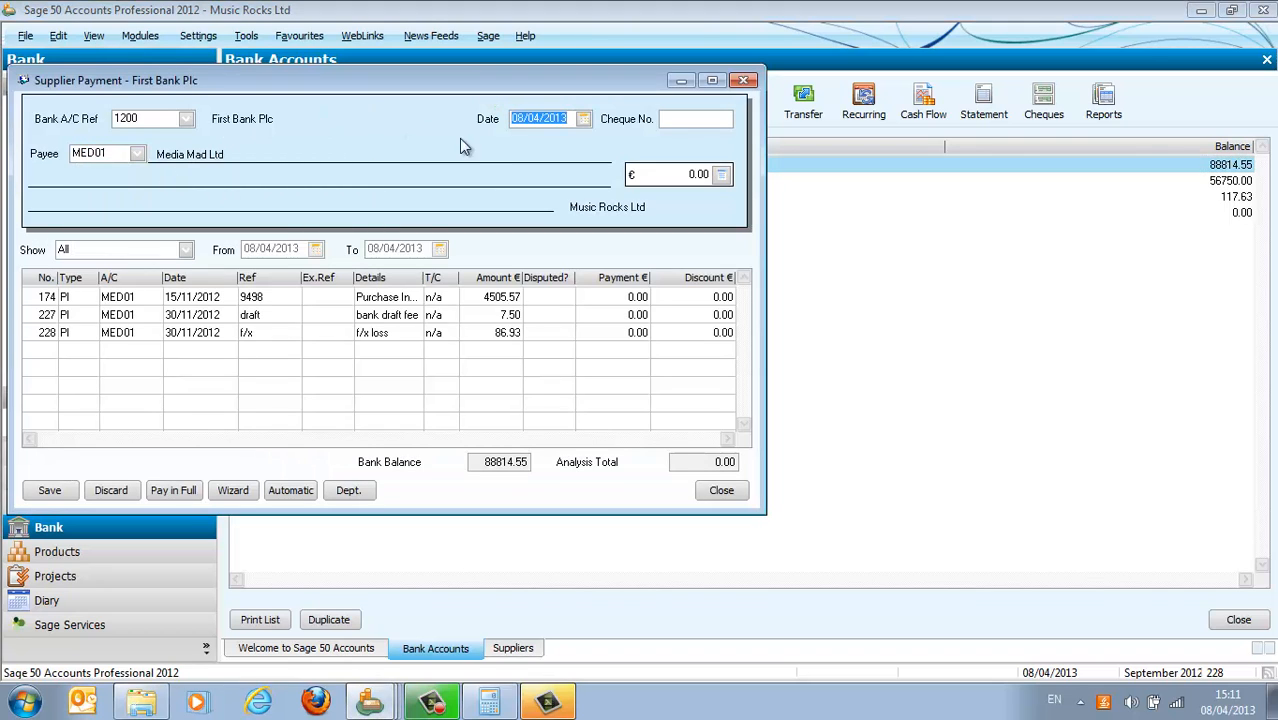
text(30/)
text(11/2012)
key(Tab)
Step: Enter draft as the payment's cheque number and 4600 as its amount
text(drf)
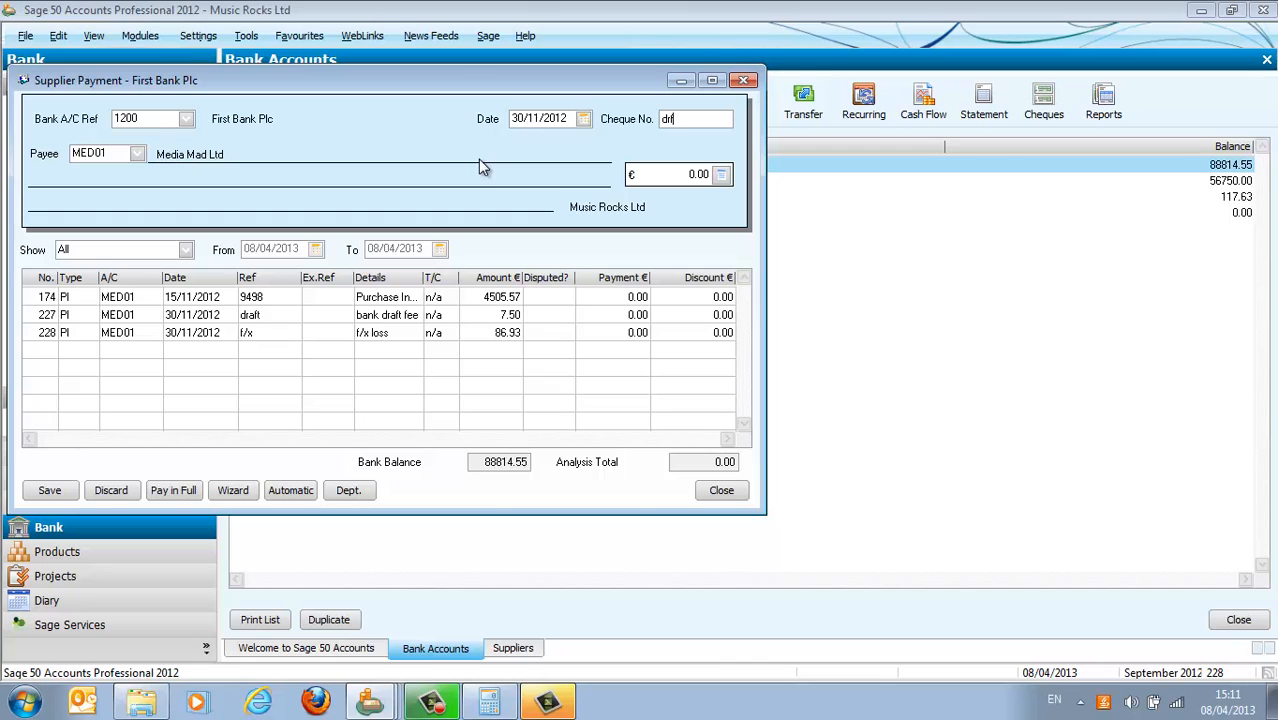
key(BackSpace)
text(aft)
key(Tab)
text(4600)
Step: Try to allocate a payment of 4600 to the purchase invoice line
click(624, 296)
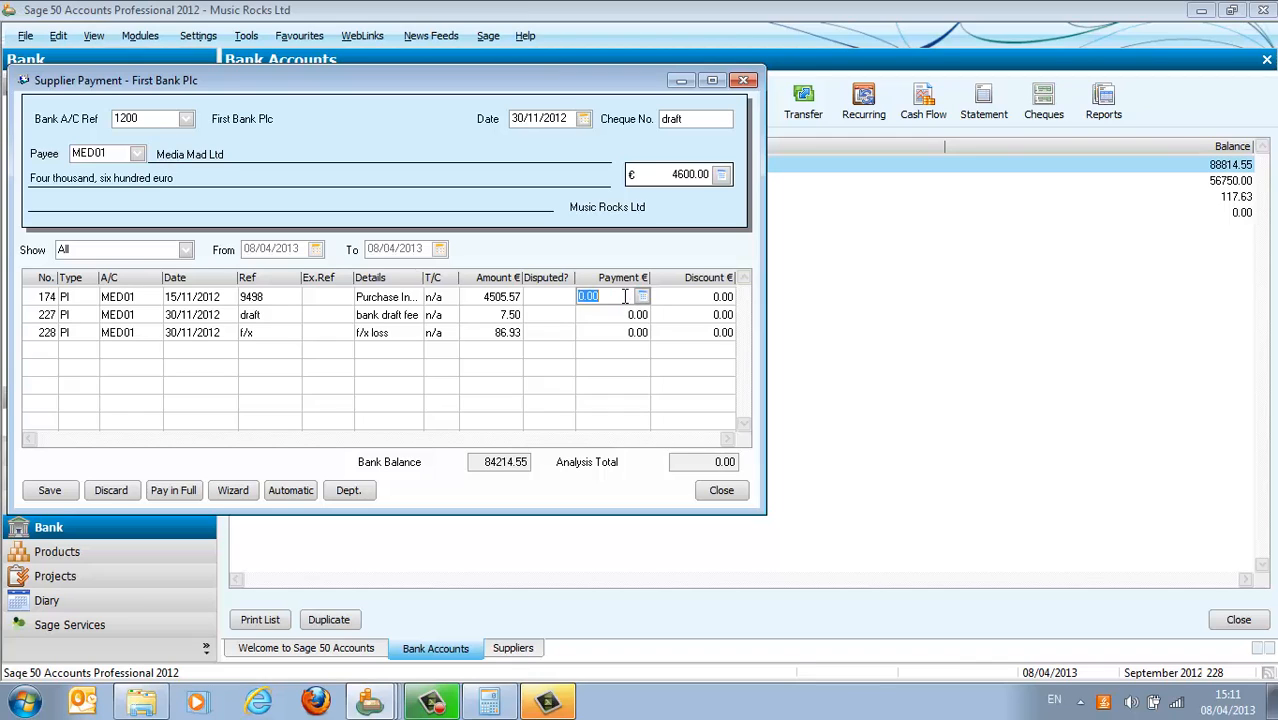
text(4600)
key(Tab)
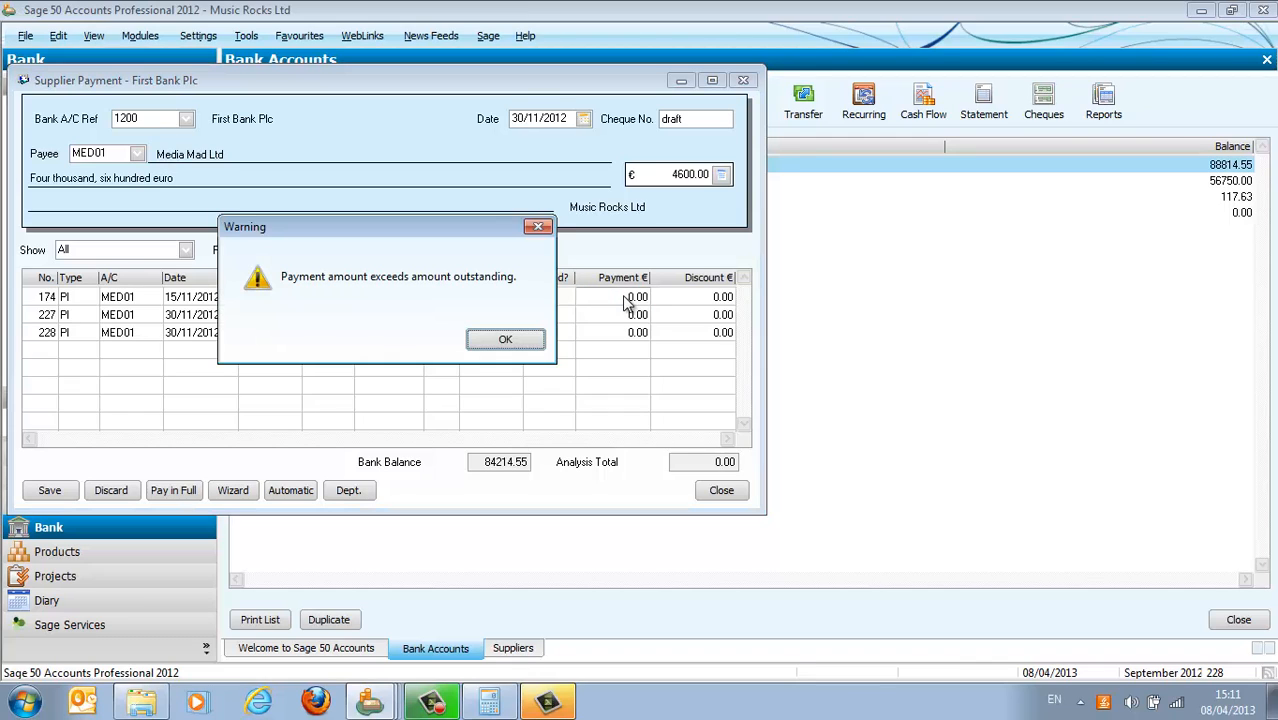
click(526, 341)
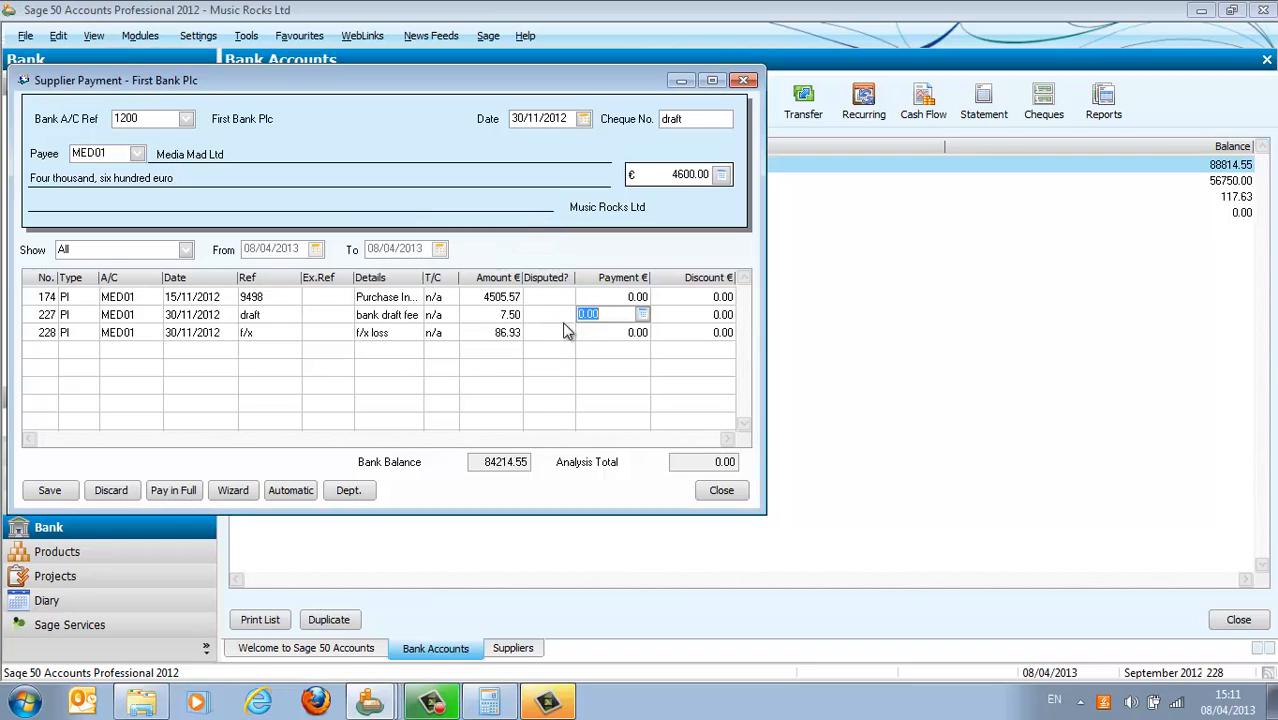
Step: Allocate 7.50 to the bank draft fee, 86.93 to the f/x loss and 4505.57 to the purchase invoice, then save and close the payment
text(7.50)
key(Tab)
text(86.93)
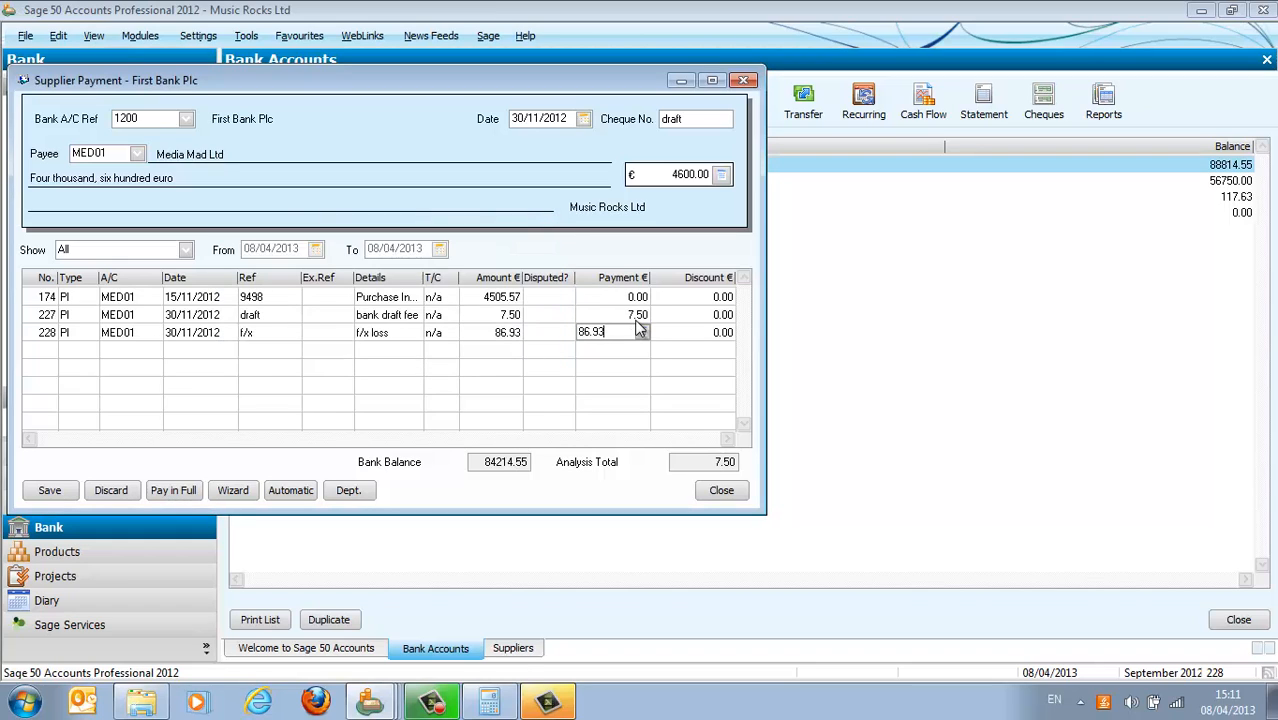
key(Tab)
text(450)
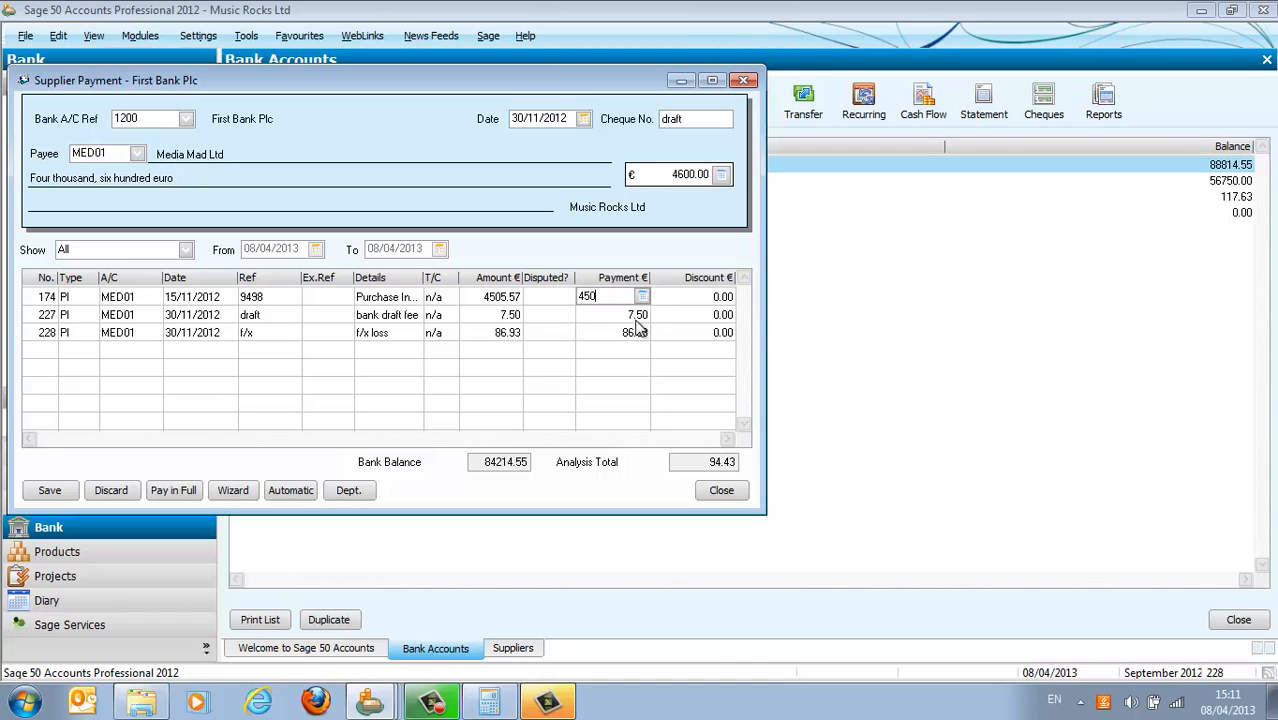
text(5.57)
key(Tab)
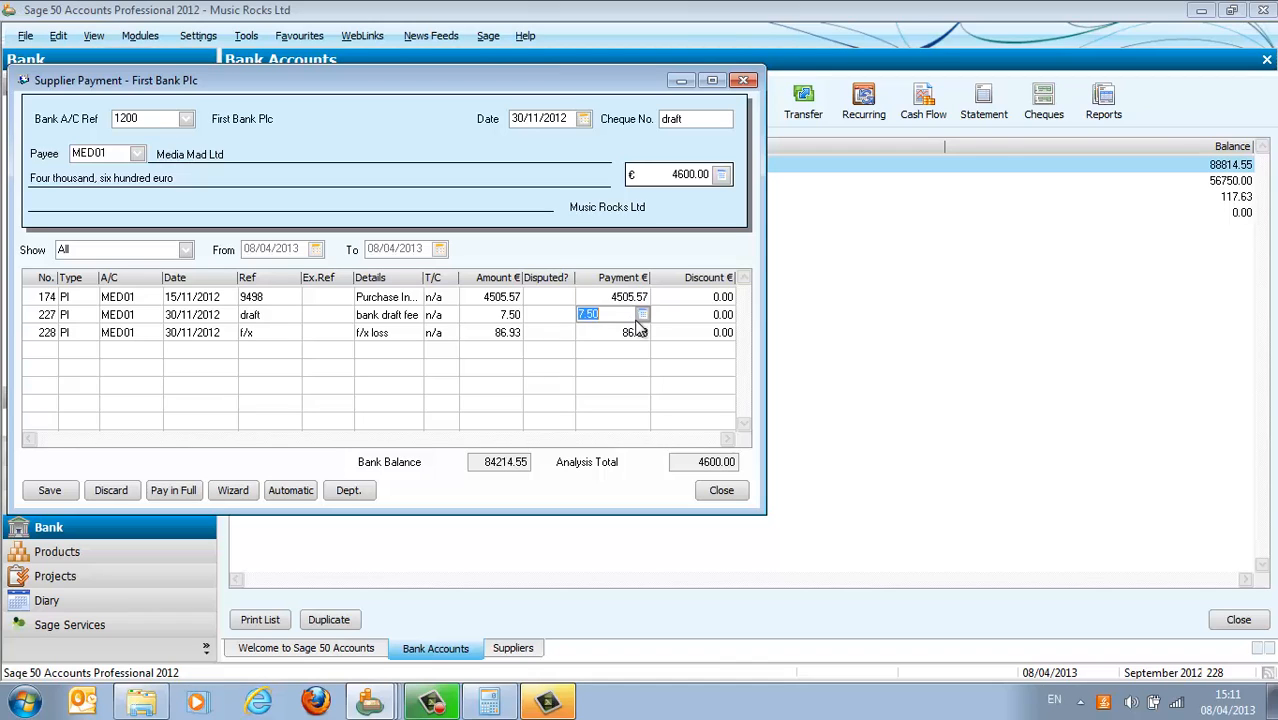
click(66, 491)
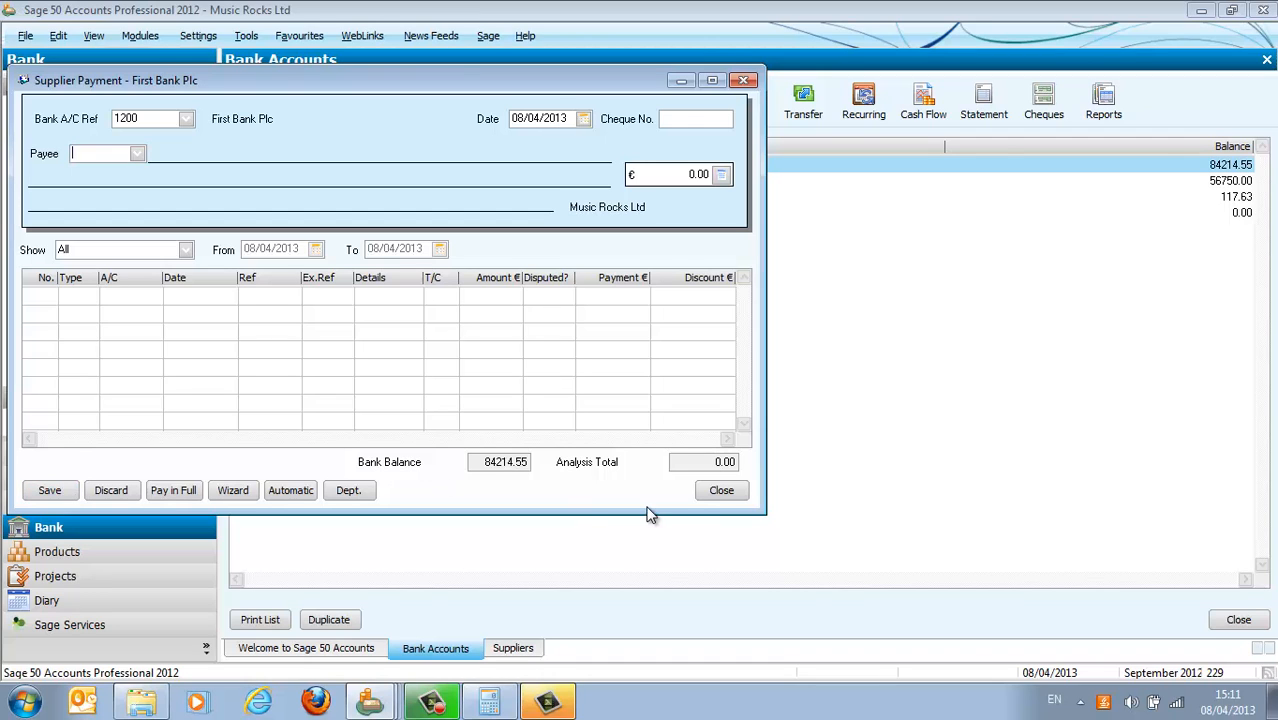
click(701, 489)
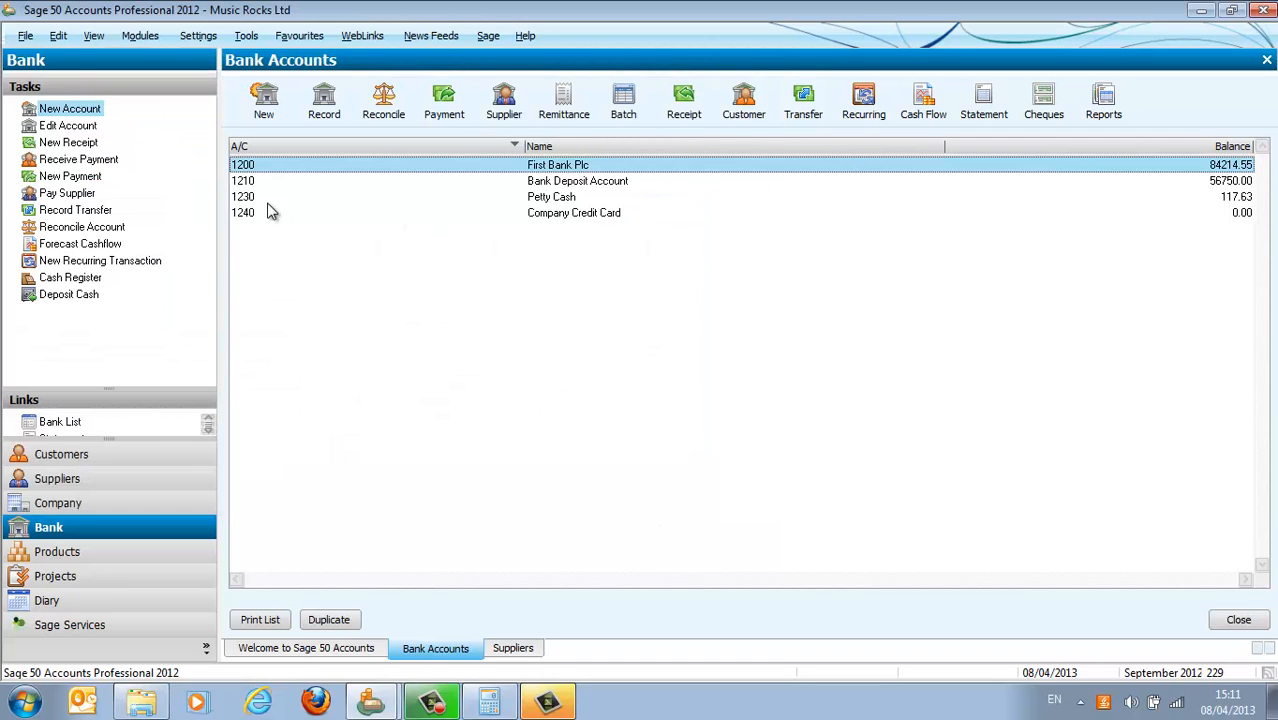
Step: Restore the Music Rocks Ltd SETUP DATASET.001 backup, closing the open windows and overwriting the current company data
click(25, 36)
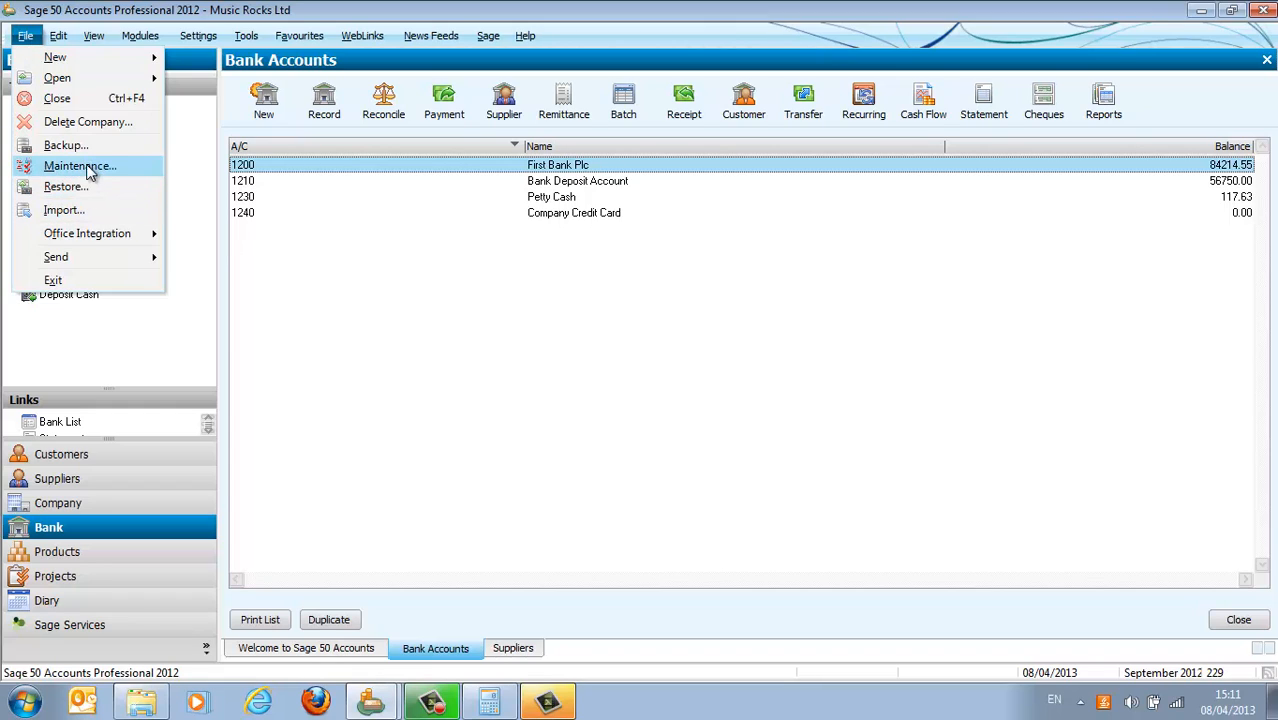
click(72, 188)
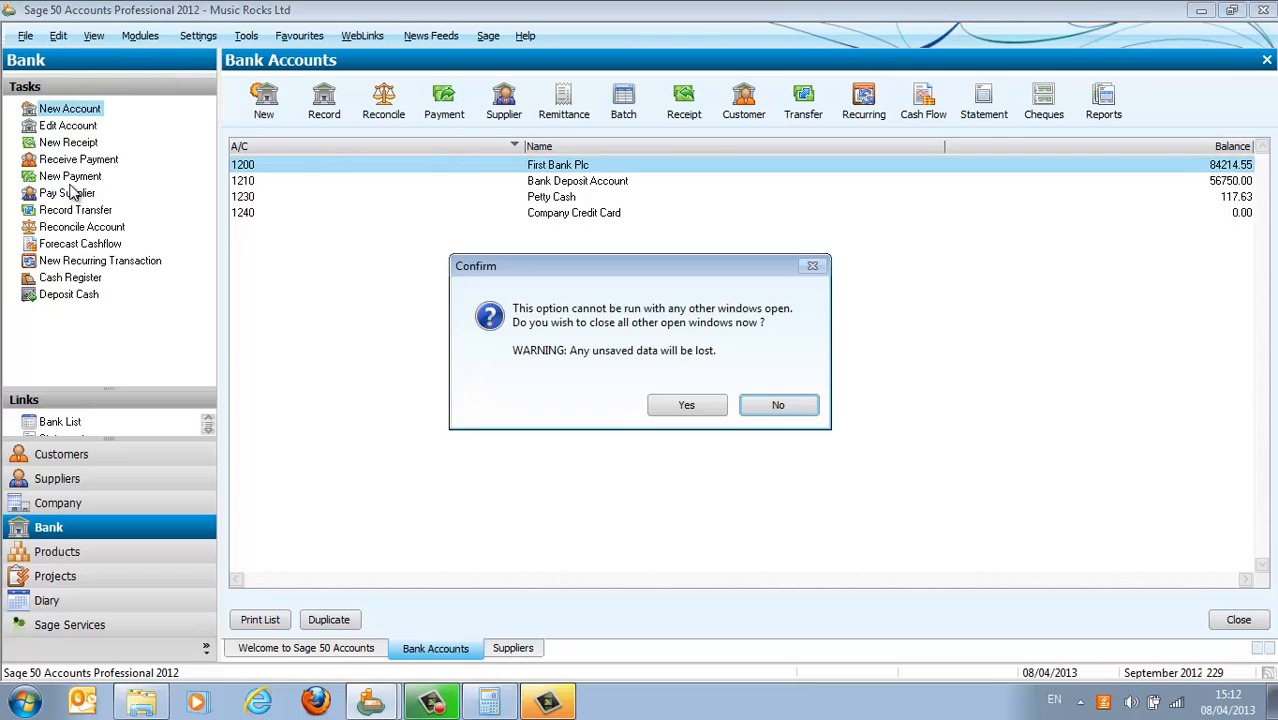
click(686, 405)
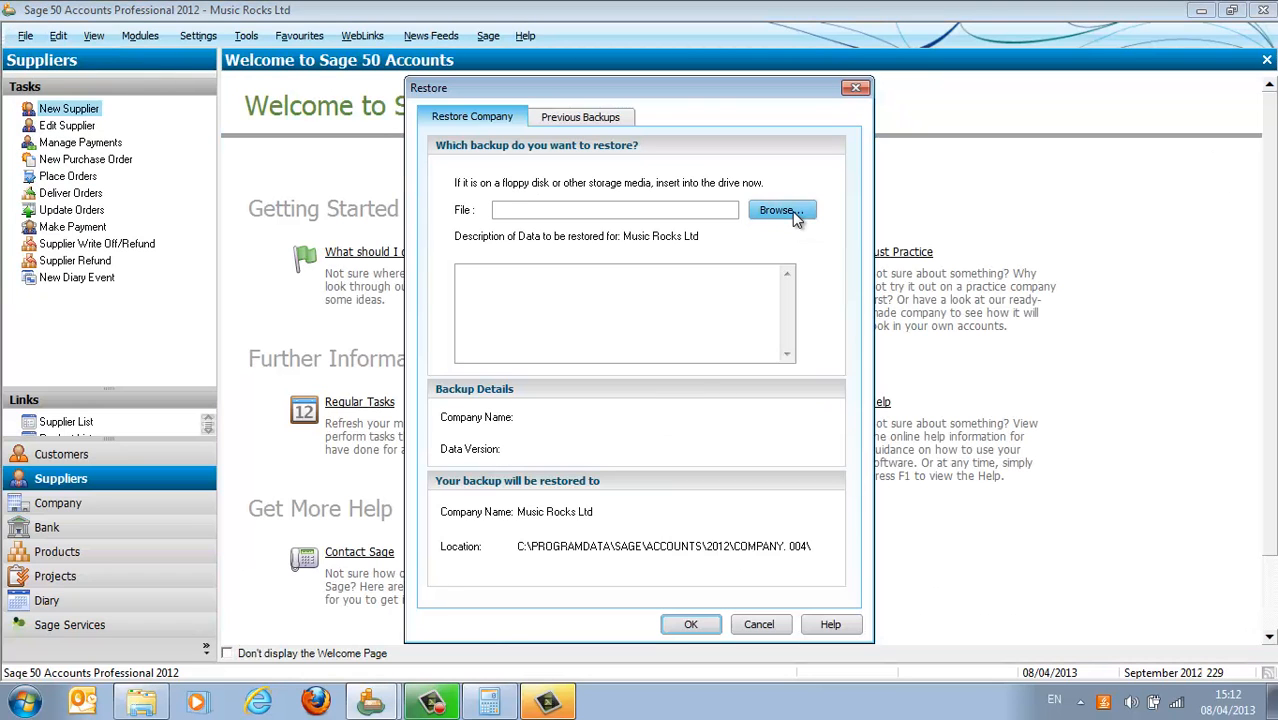
click(782, 210)
double_click(640, 276)
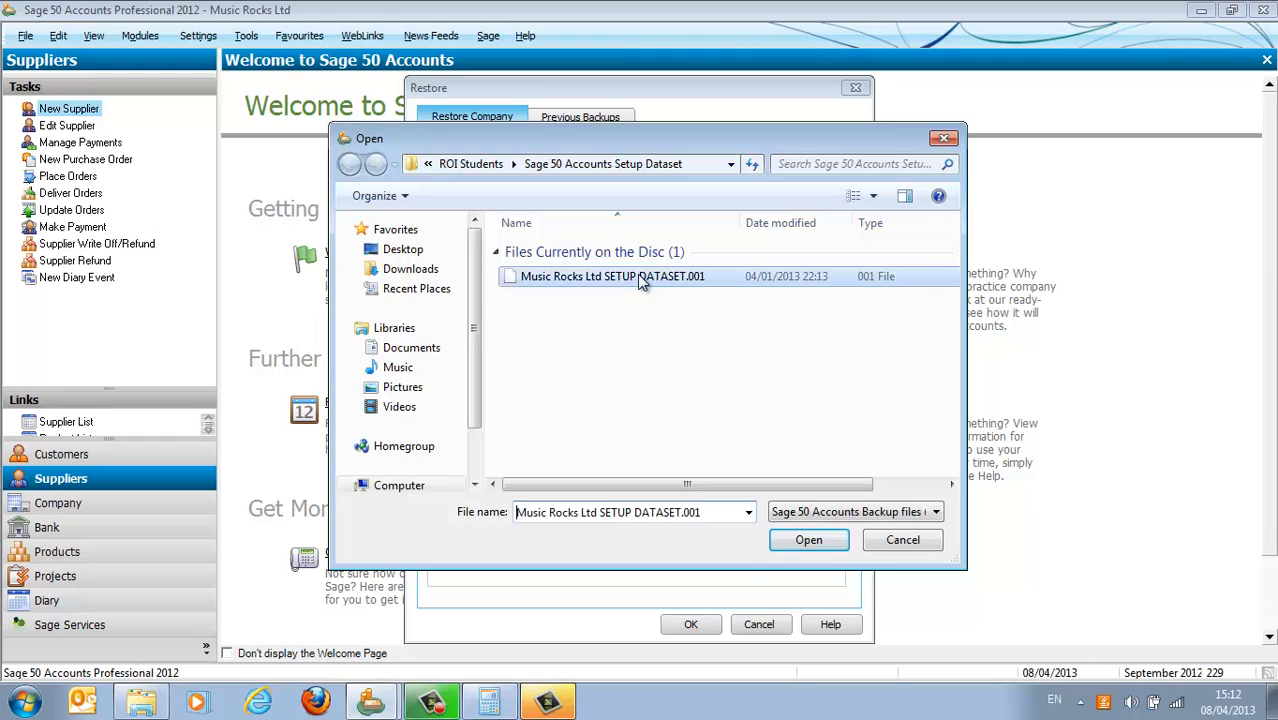
click(684, 618)
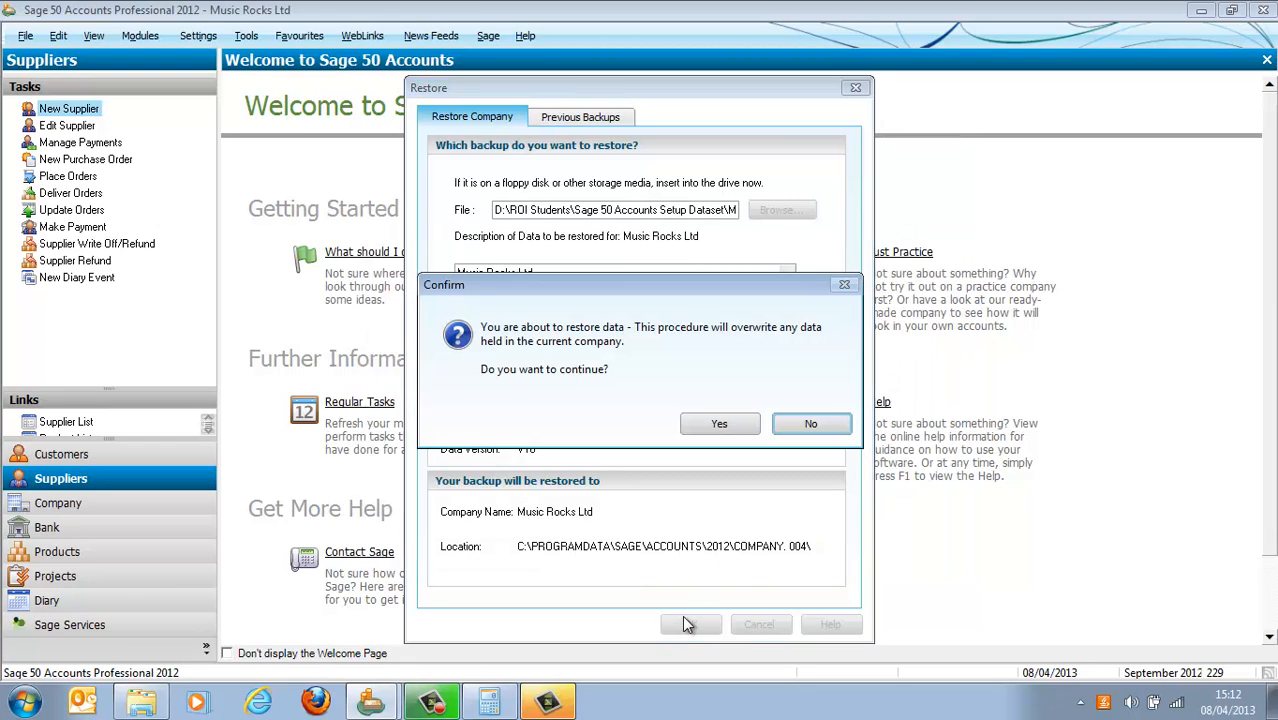
click(722, 421)
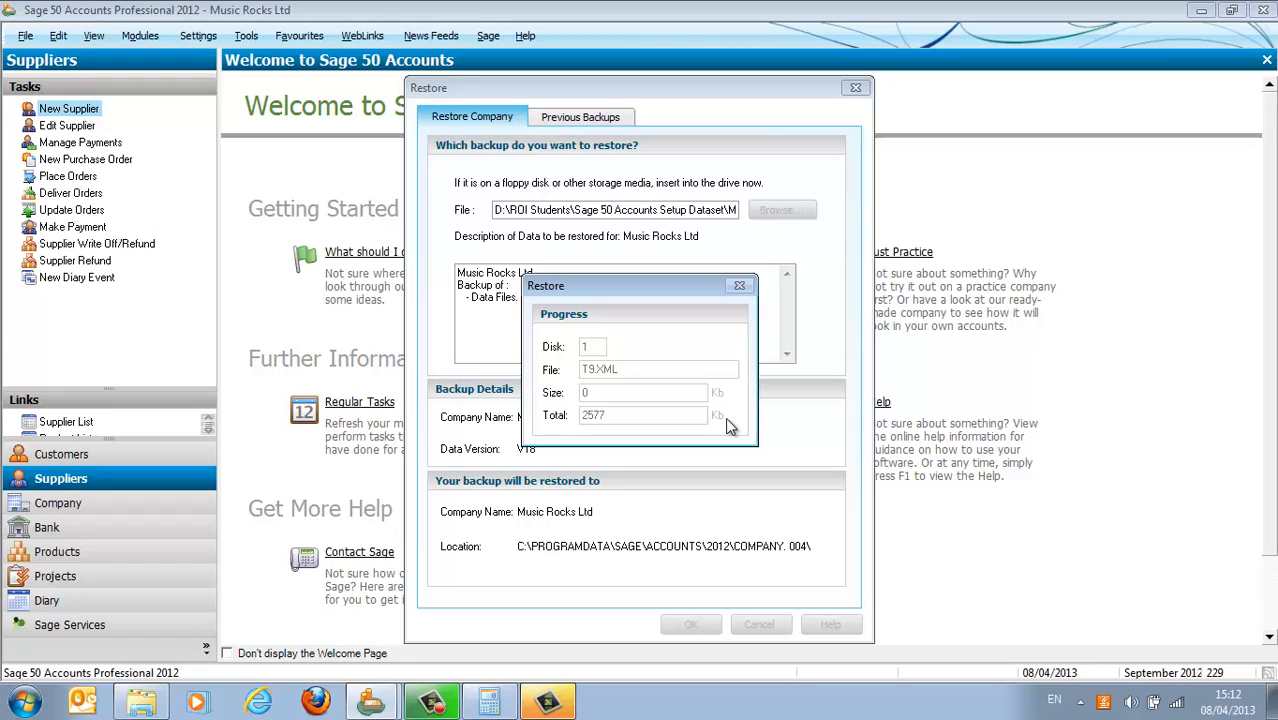
click(727, 418)
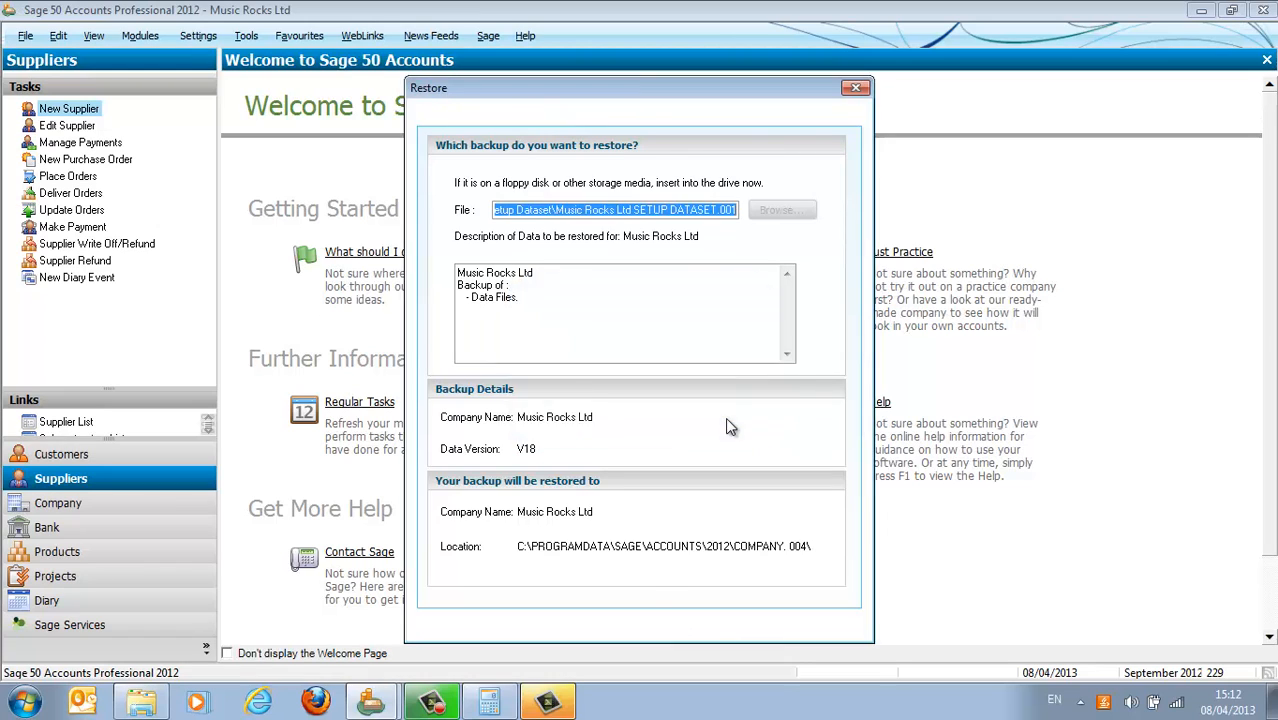
Step: Start a batch supplier invoice for Media Mad Ltd (MED01), dated 30/11/2012
click(159, 42)
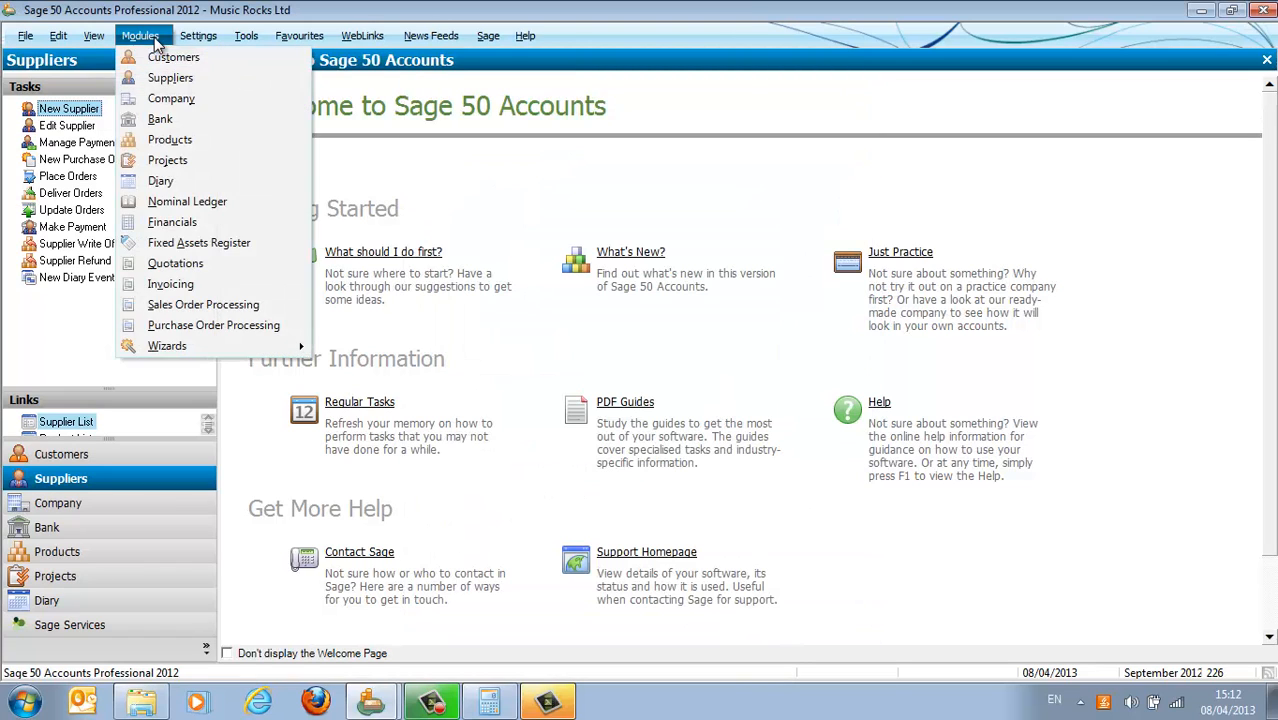
click(205, 80)
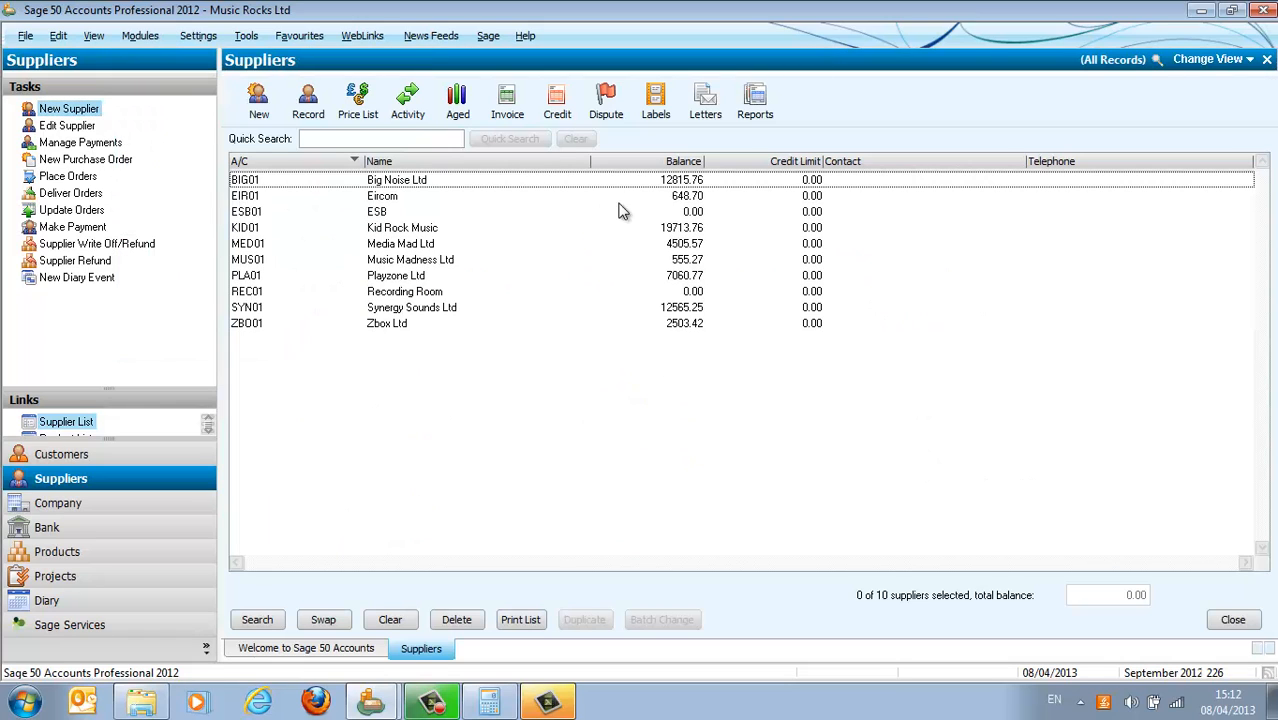
click(685, 243)
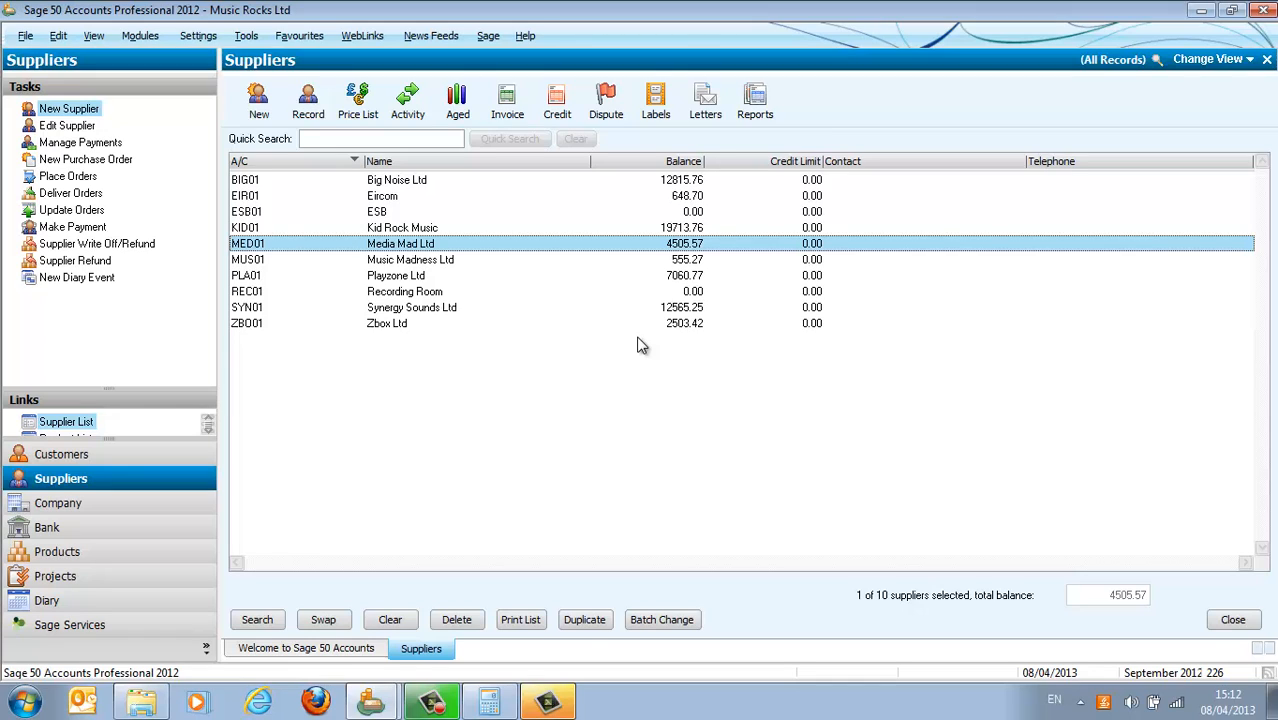
click(514, 100)
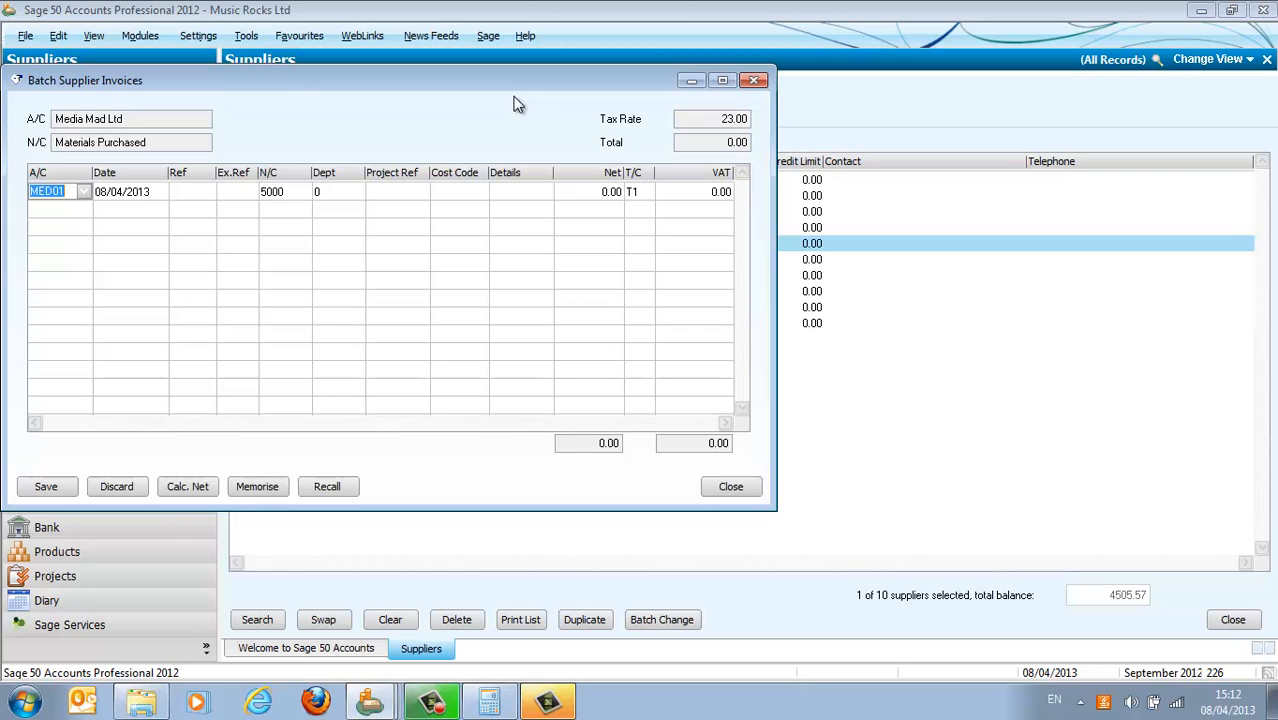
key(Tab)
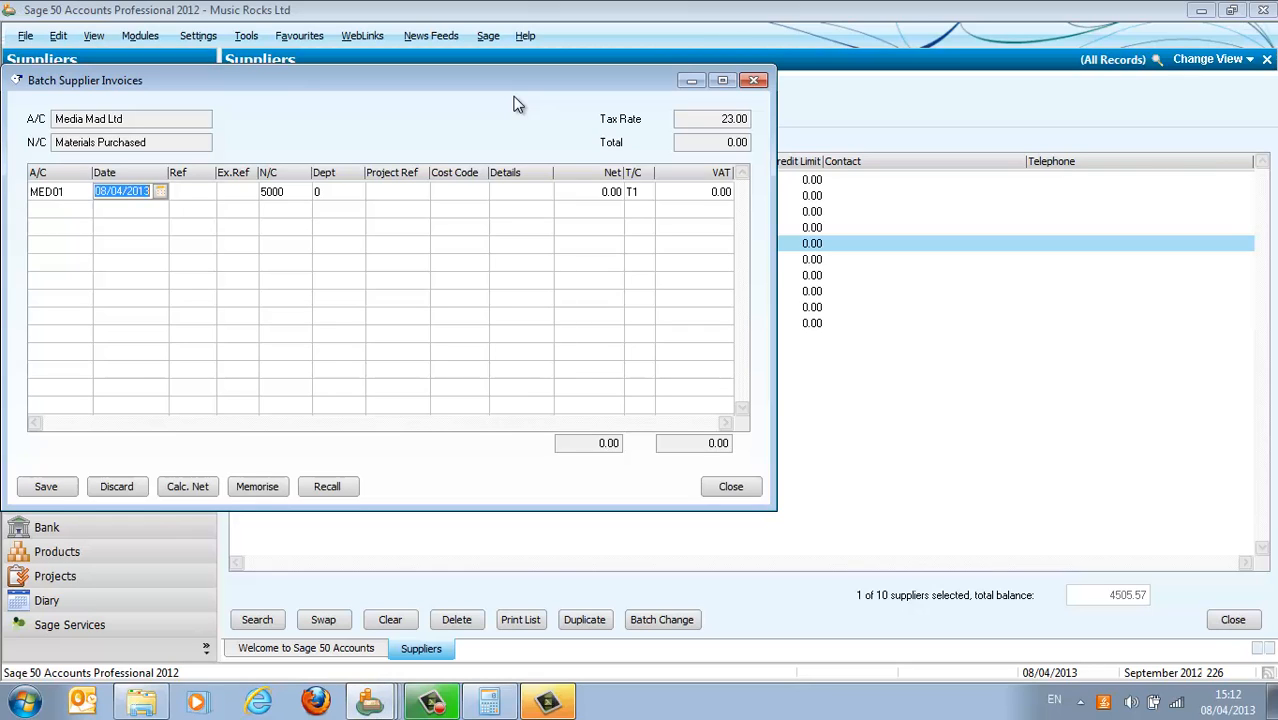
text(30/11/12)
key(Tab)
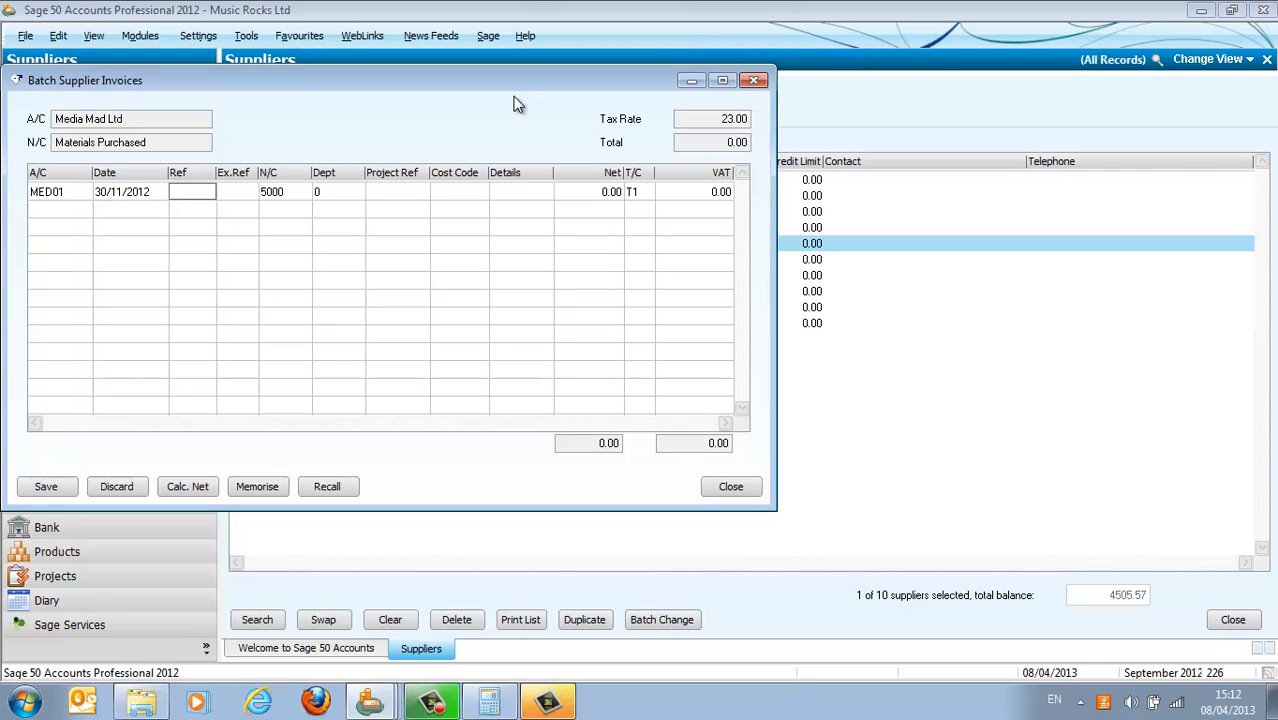
Step: Enter f/x as the invoice line's reference and set its nominal code to 7901, Bank Charges
text(bank)
key(BackSpace)
key(BackSpace)
key(BackSpace)
key(BackSpace)
text(f/x)
key(Tab)
key(Tab)
text(79)
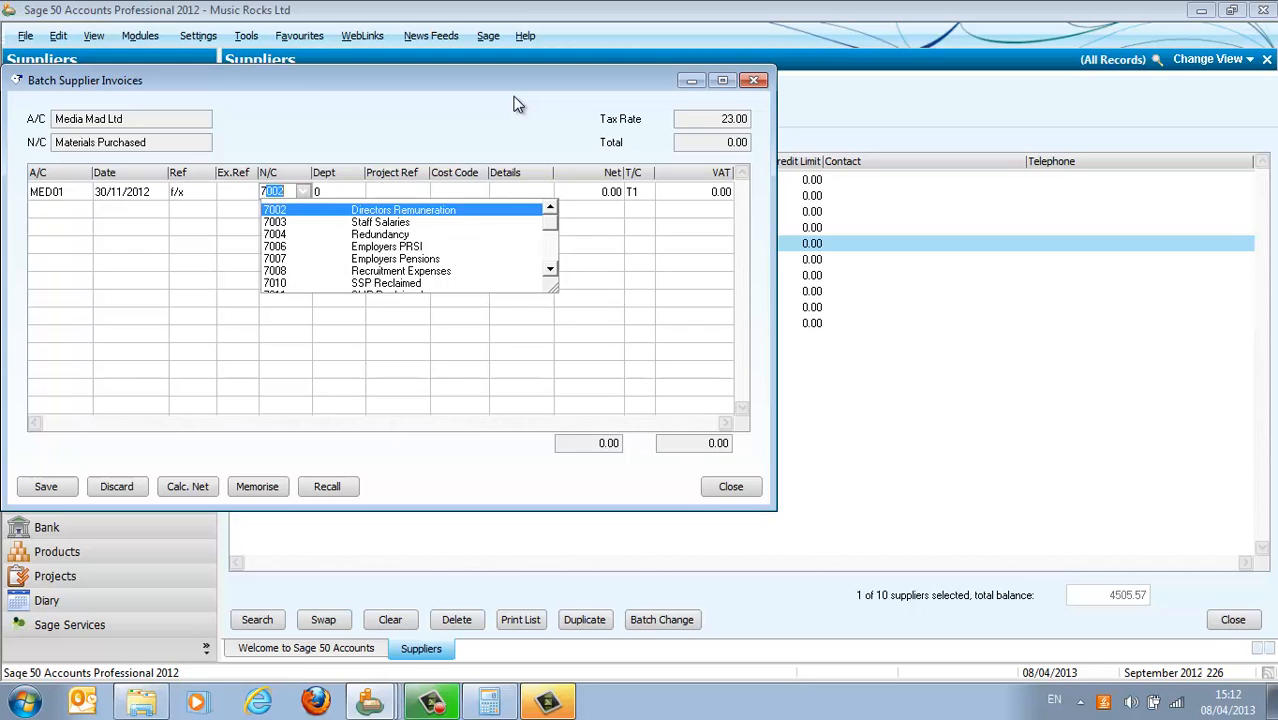
key(Down)
key(Tab)
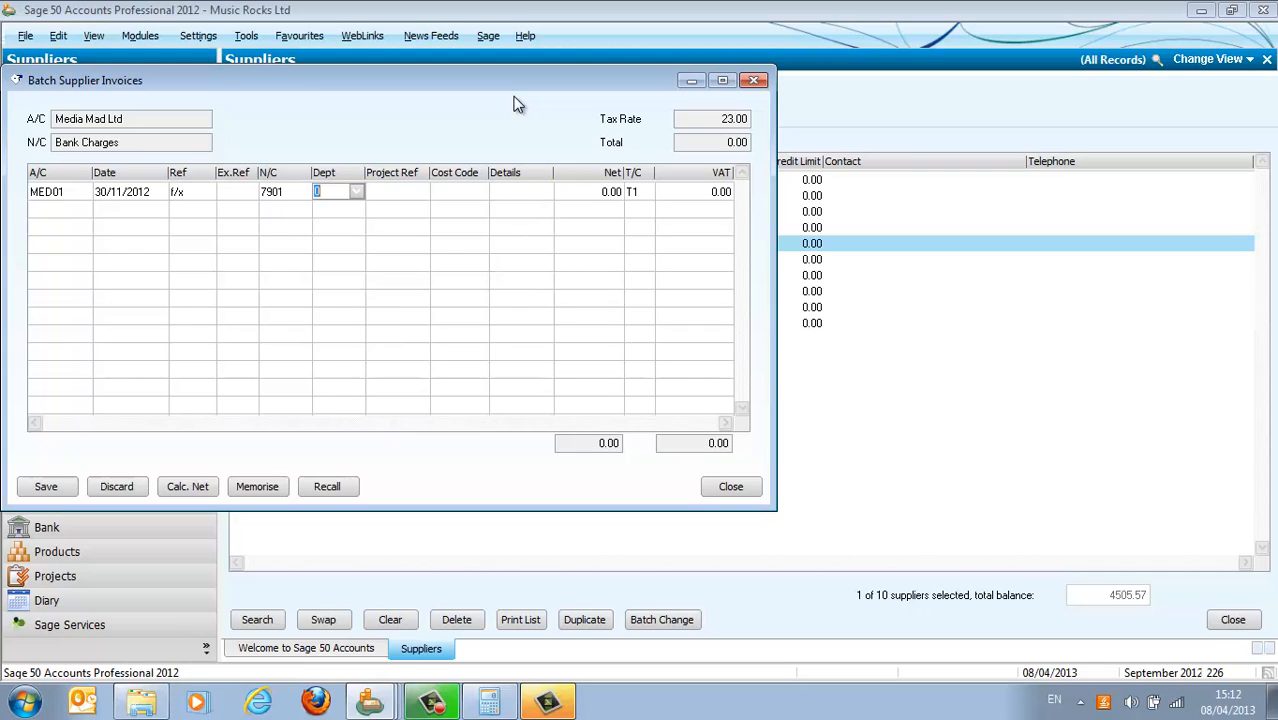
Step: Complete the invoice line with details bank draft fee, net 7.50 and tax code T9, then save and close the batch
key(Tab)
key(Tab)
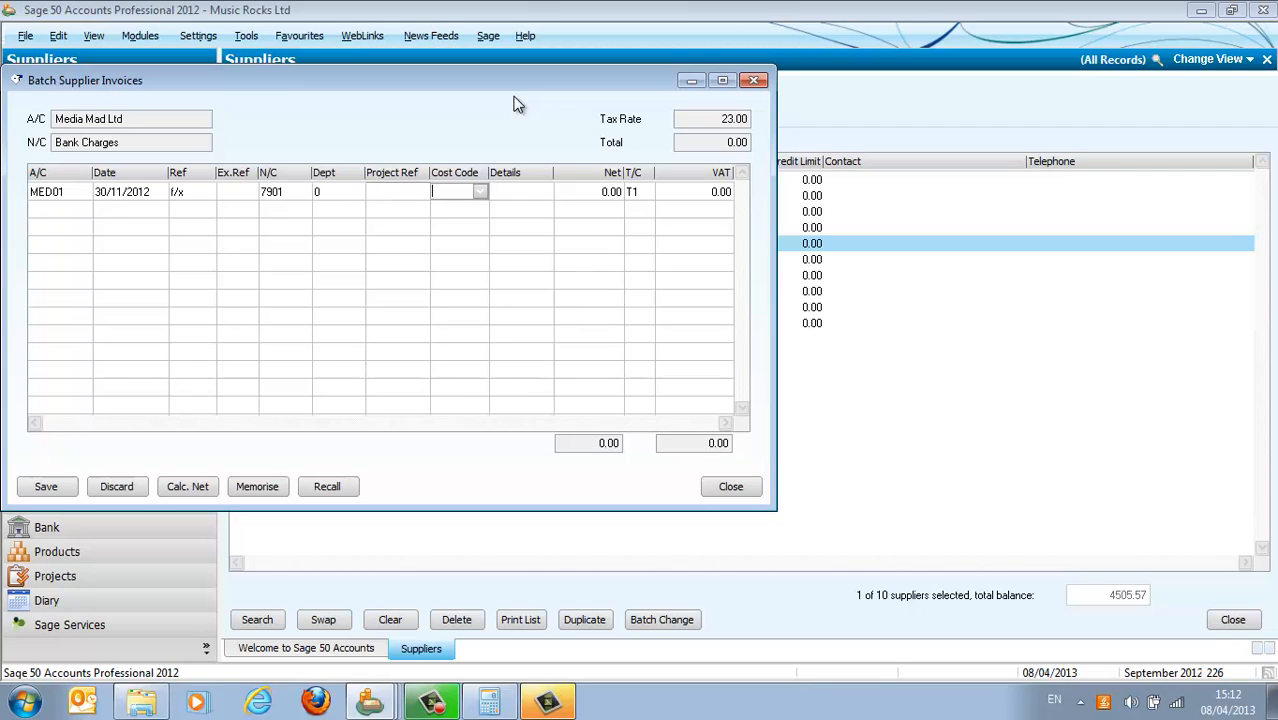
key(Tab)
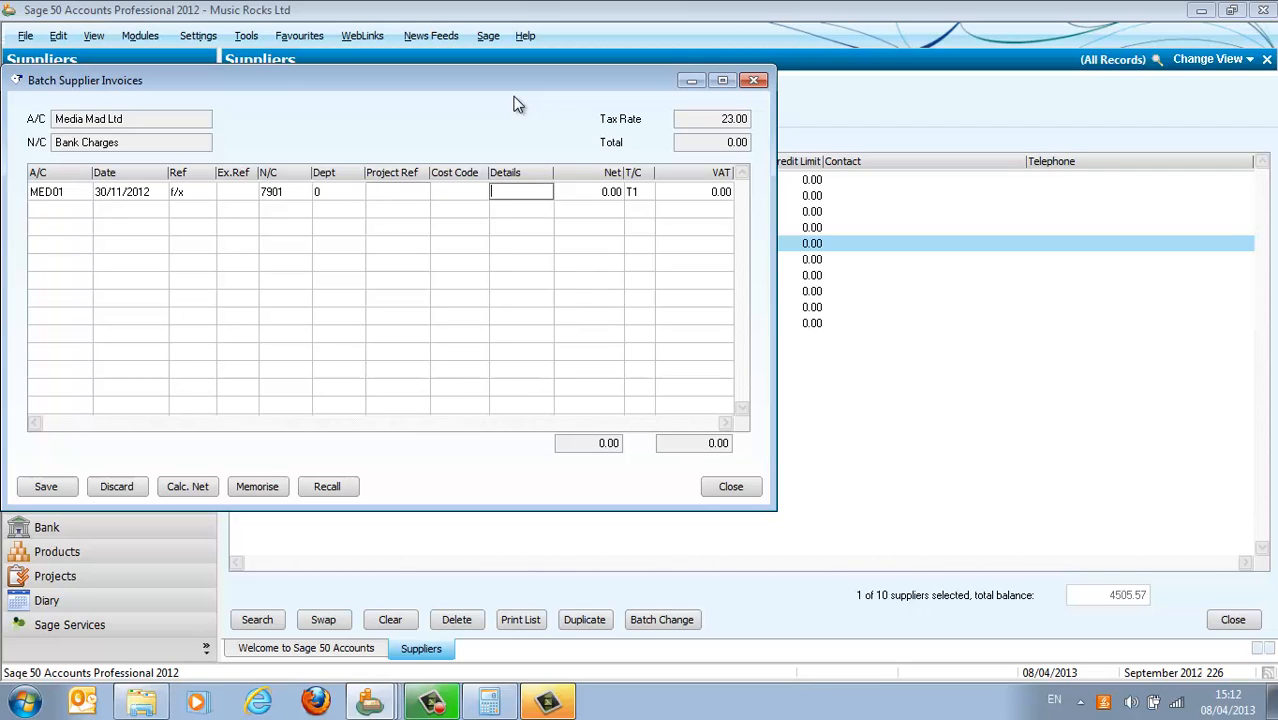
text(bank draft fee)
key(Tab)
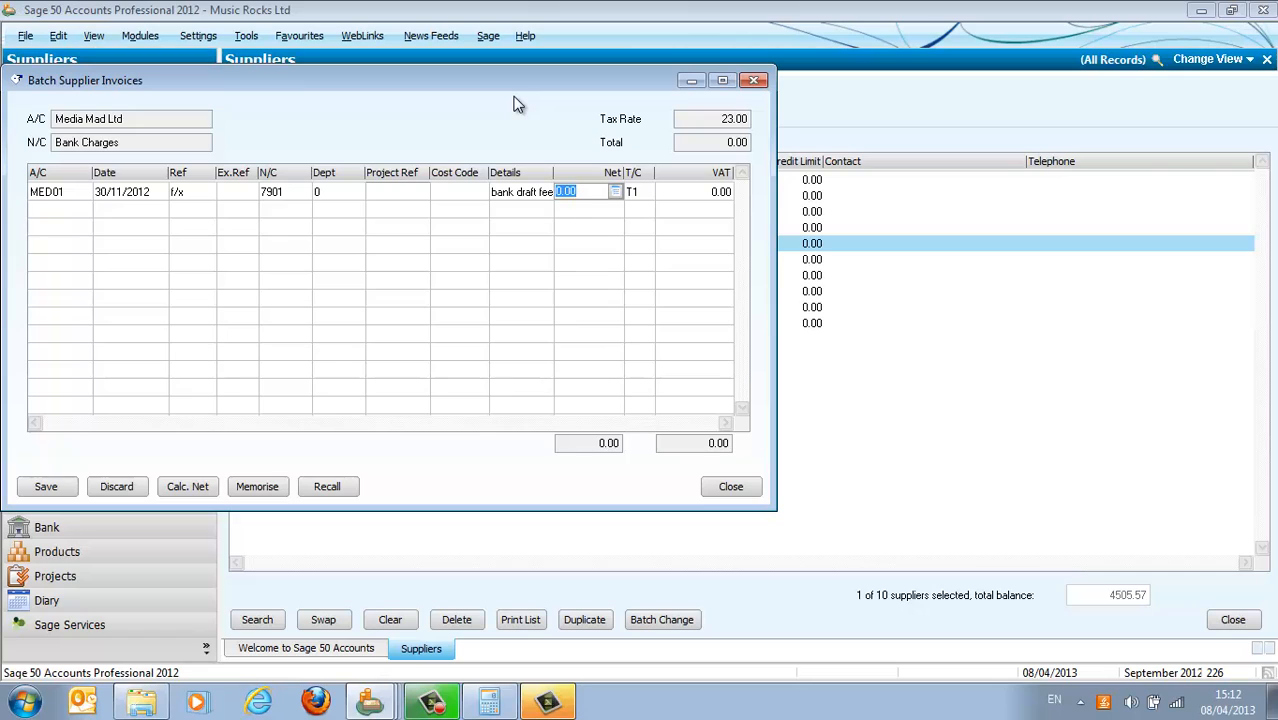
text(7.50)
key(Tab)
text(T9)
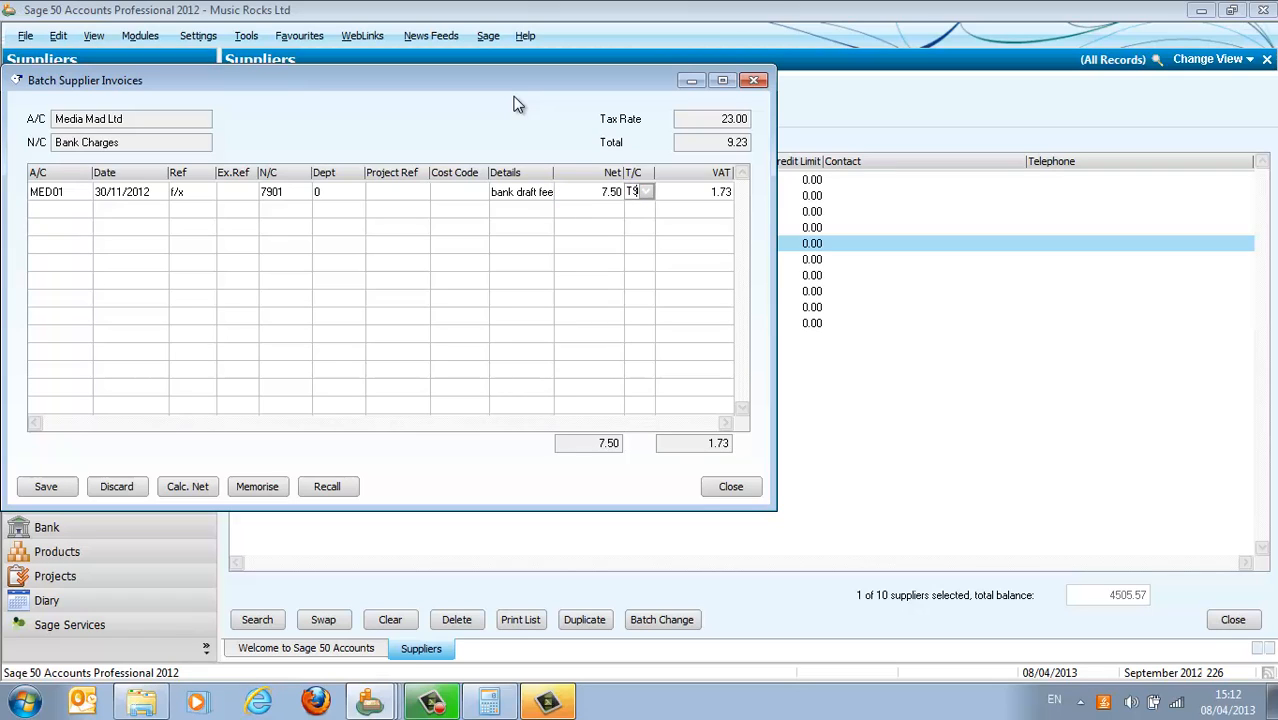
key(Tab)
key(Tab)
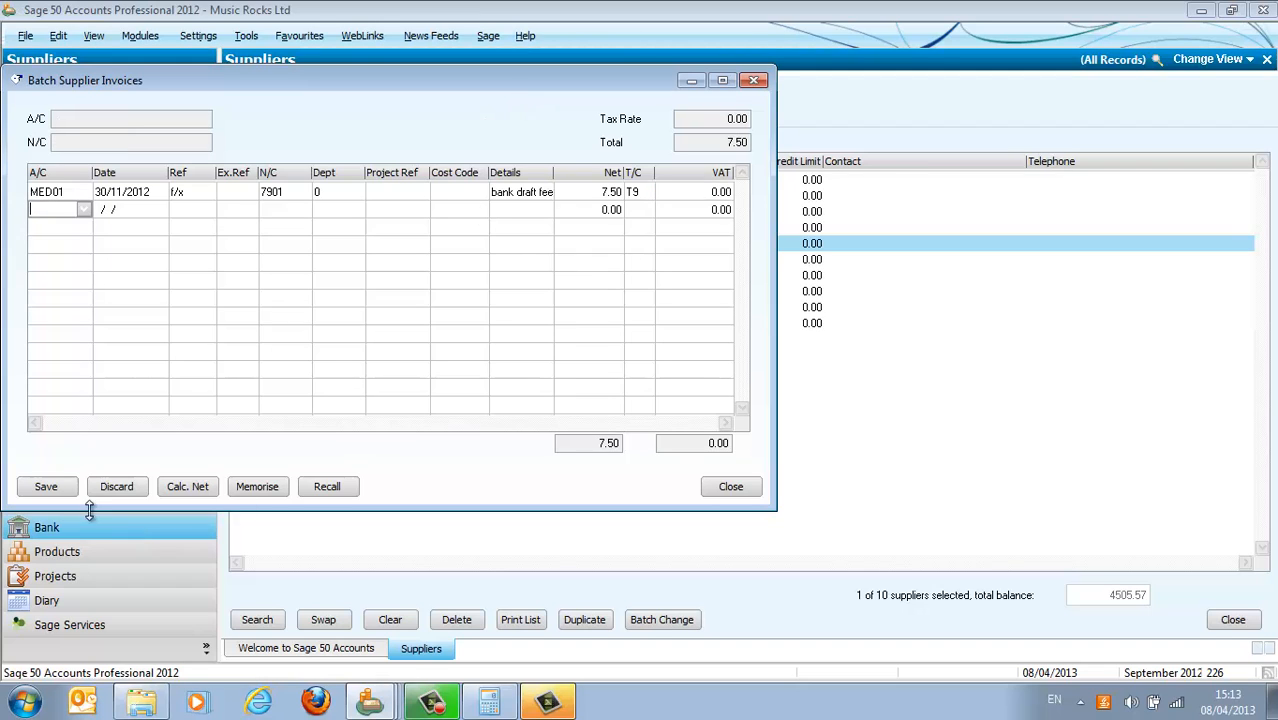
click(53, 488)
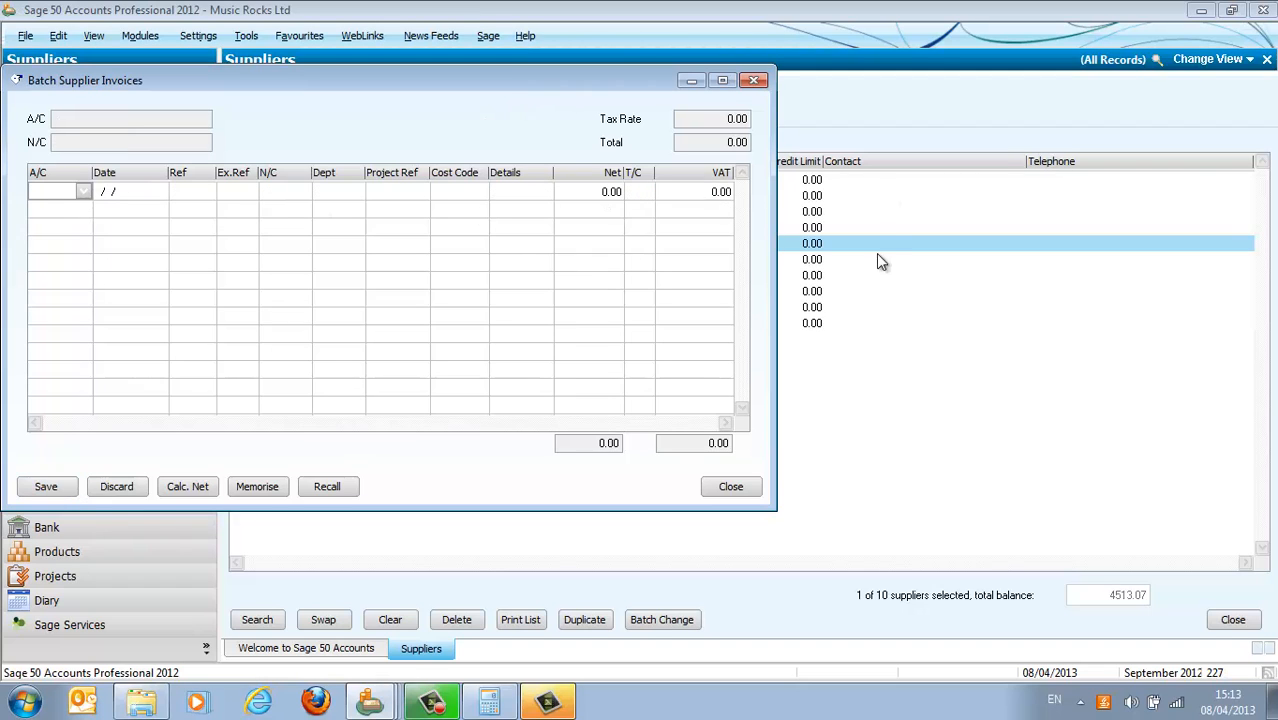
click(731, 487)
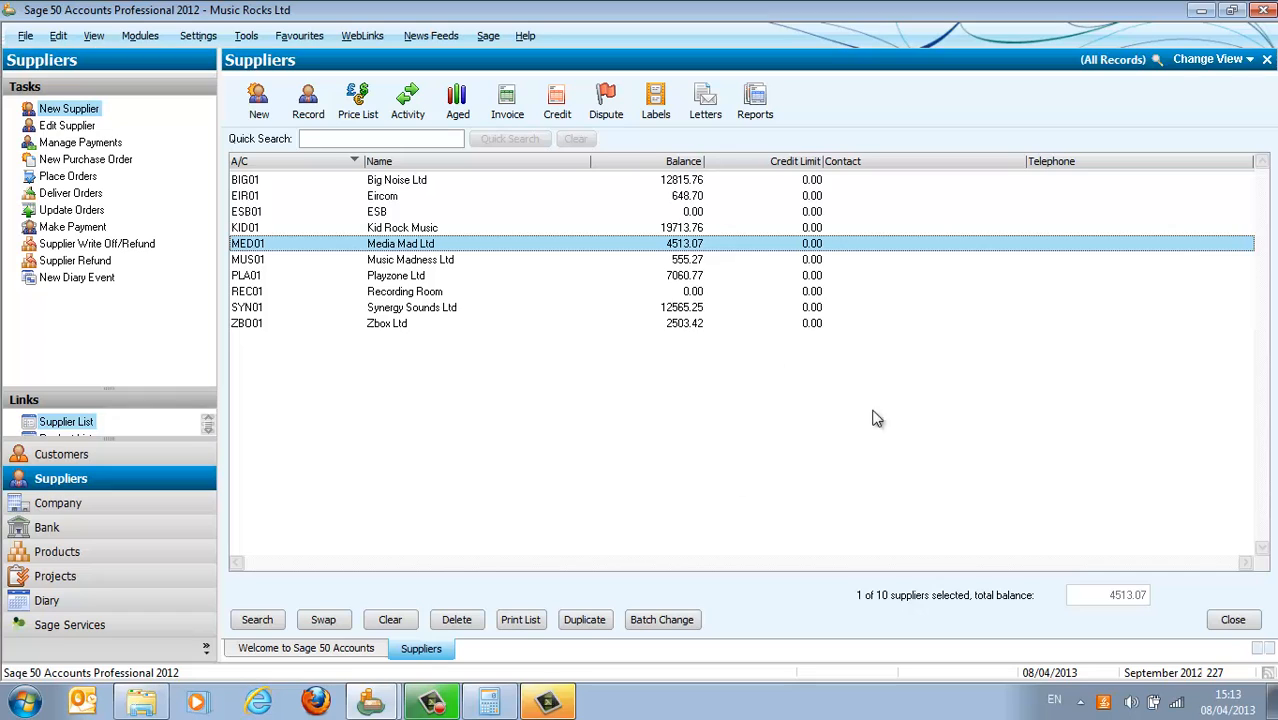
Step: Switch to Calculator and subtract the 4513.07 supplier balance from 4400
click(500, 704)
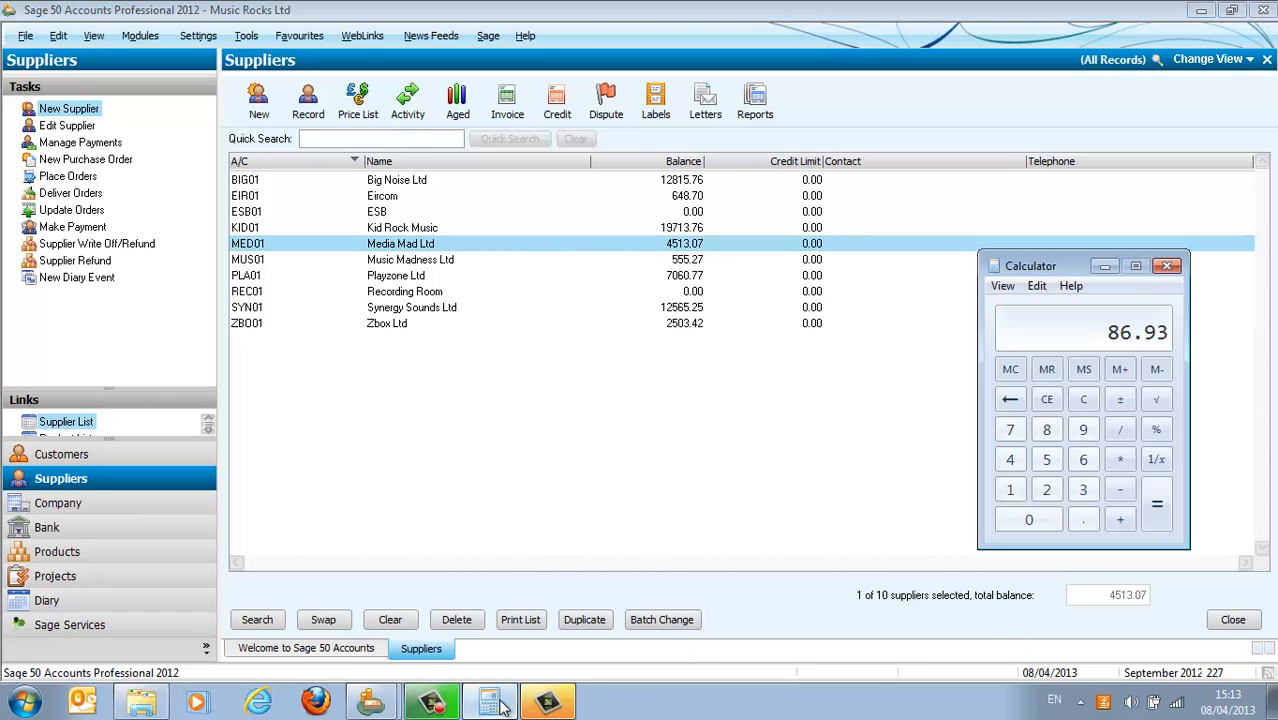
text(4400)
key(minus)
text(4513.07)
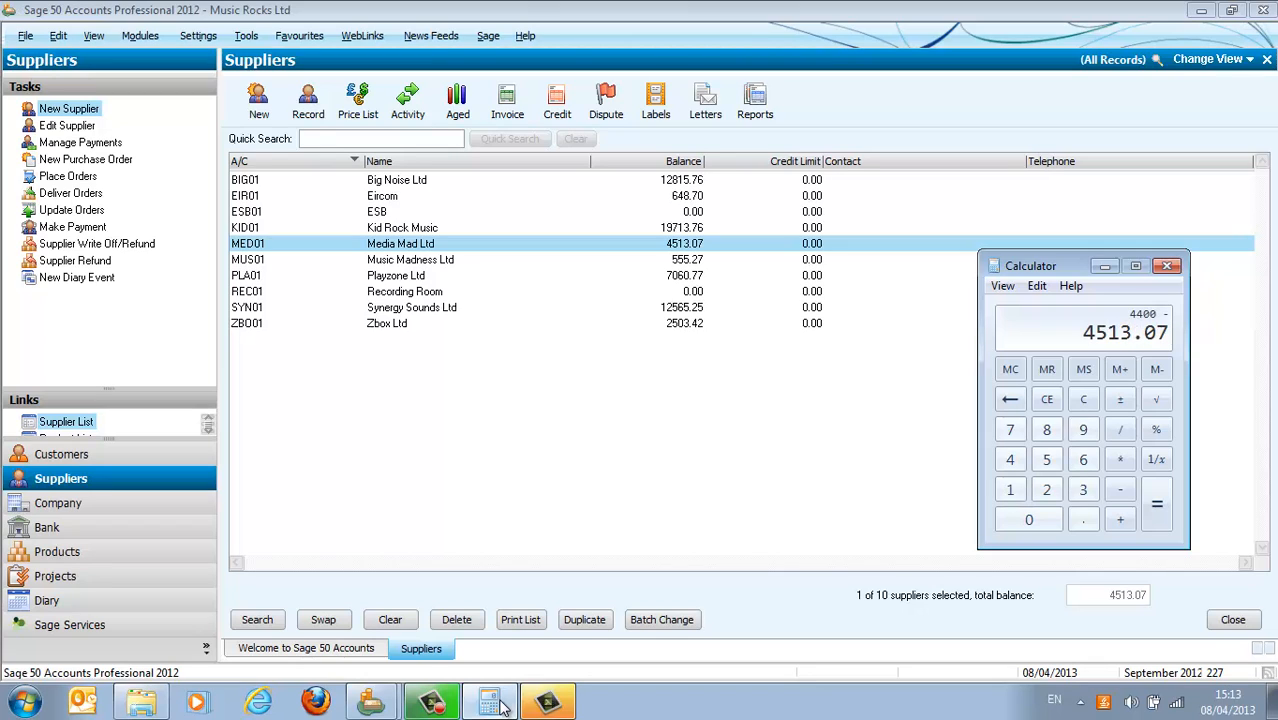
key(Return)
Step: Start a batch supplier credit for Media Mad Ltd, dated 30/11/2012 with credit number f/x
click(557, 113)
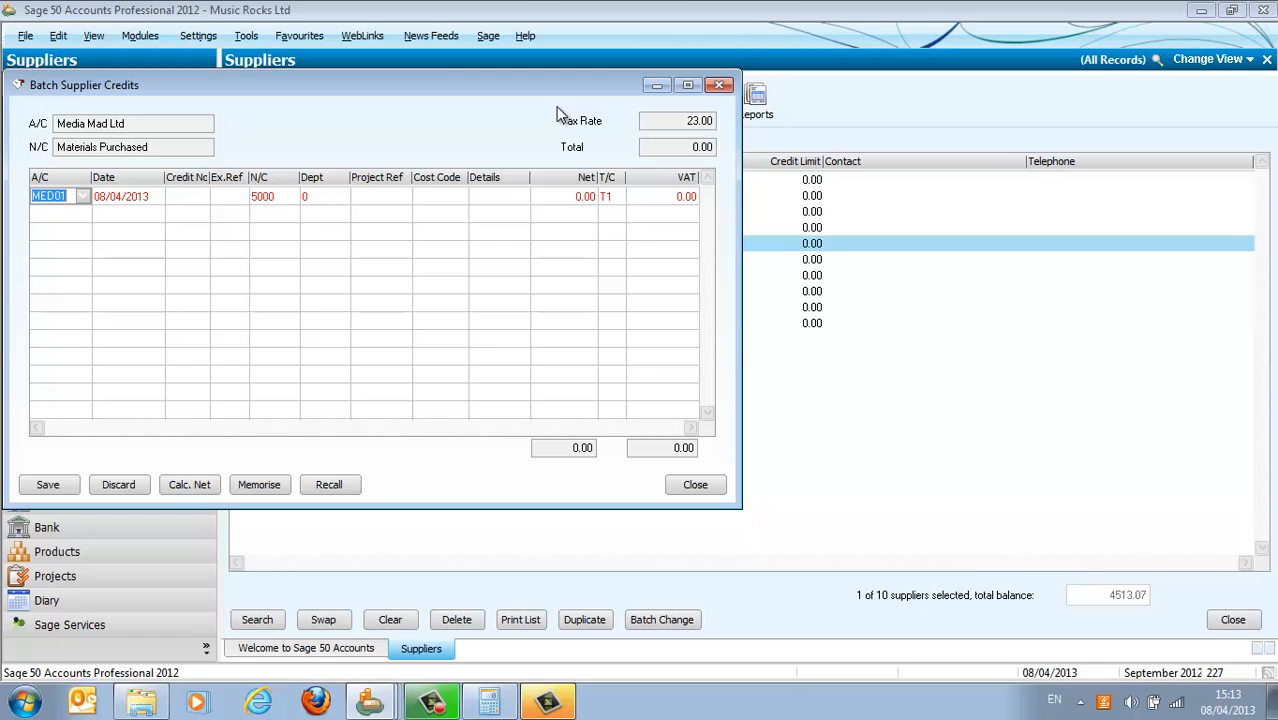
key(Tab)
text(30/11/8)
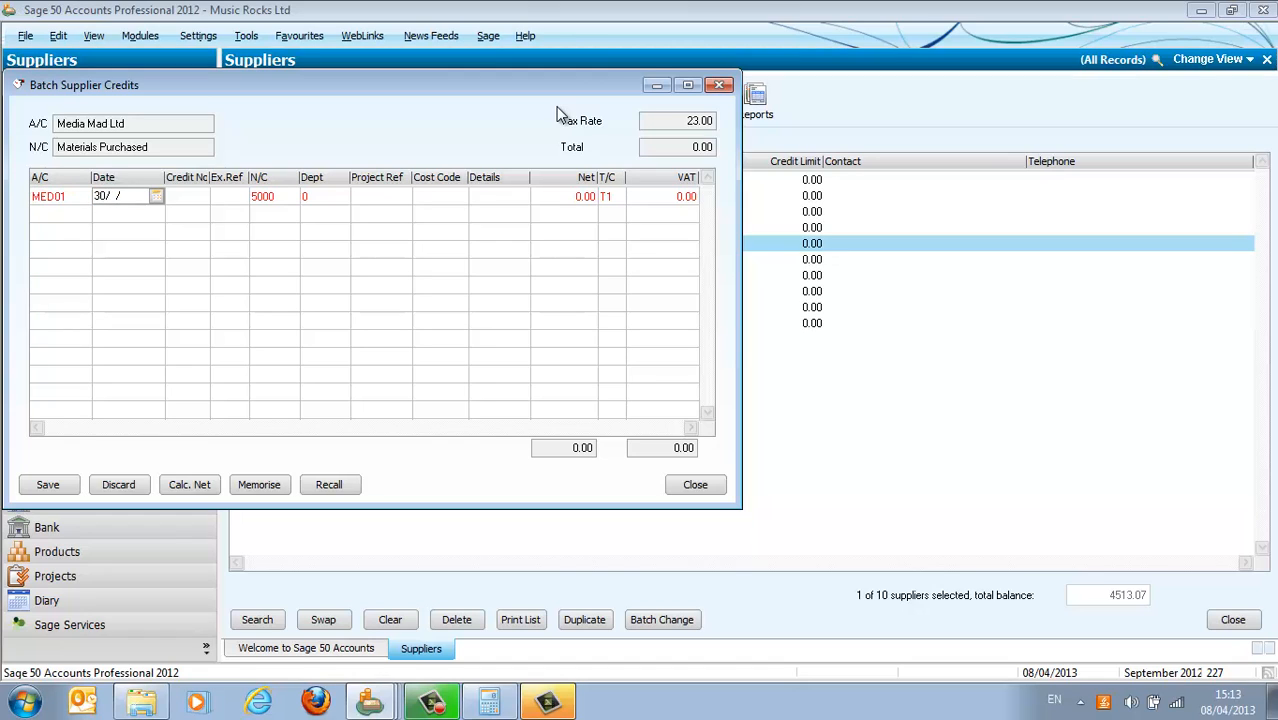
key(BackSpace)
text(12)
key(Tab)
text(f/x)
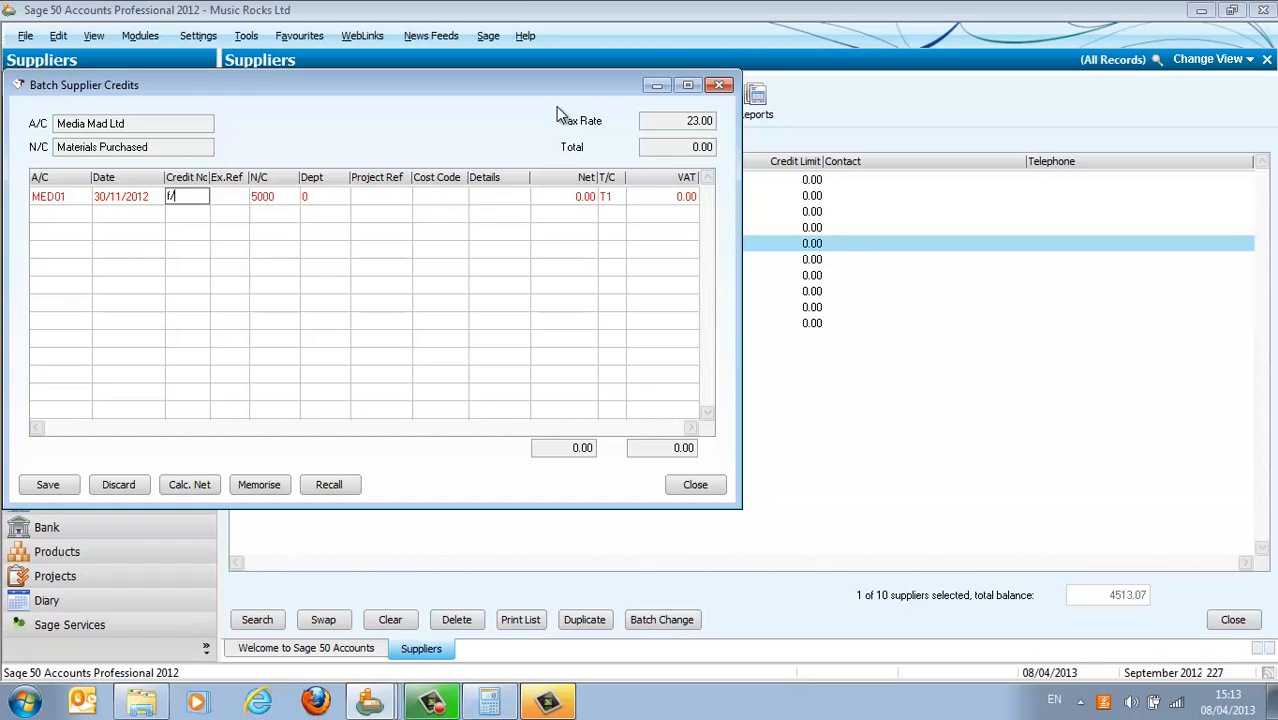
Step: Set the credit line's nominal code to 7902, Currency Gain & Loss
key(Tab)
key(Tab)
text(79)
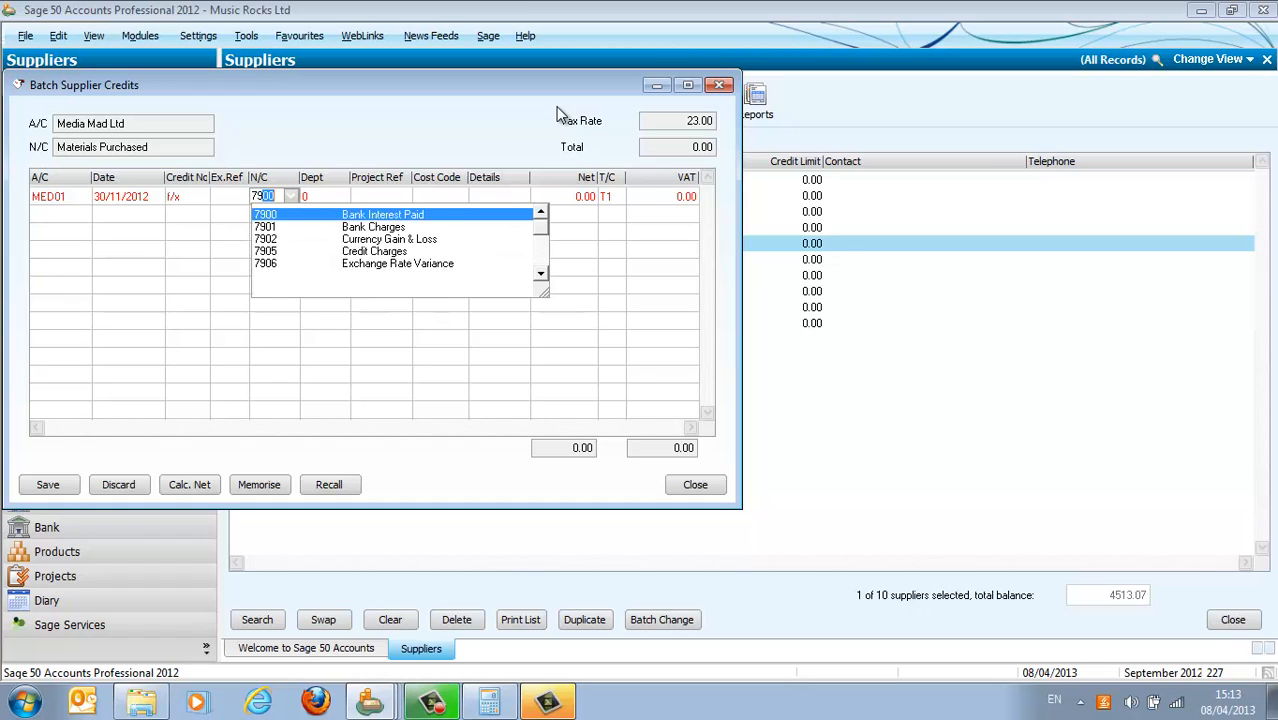
key(Down)
key(Down)
key(Down)
key(Up)
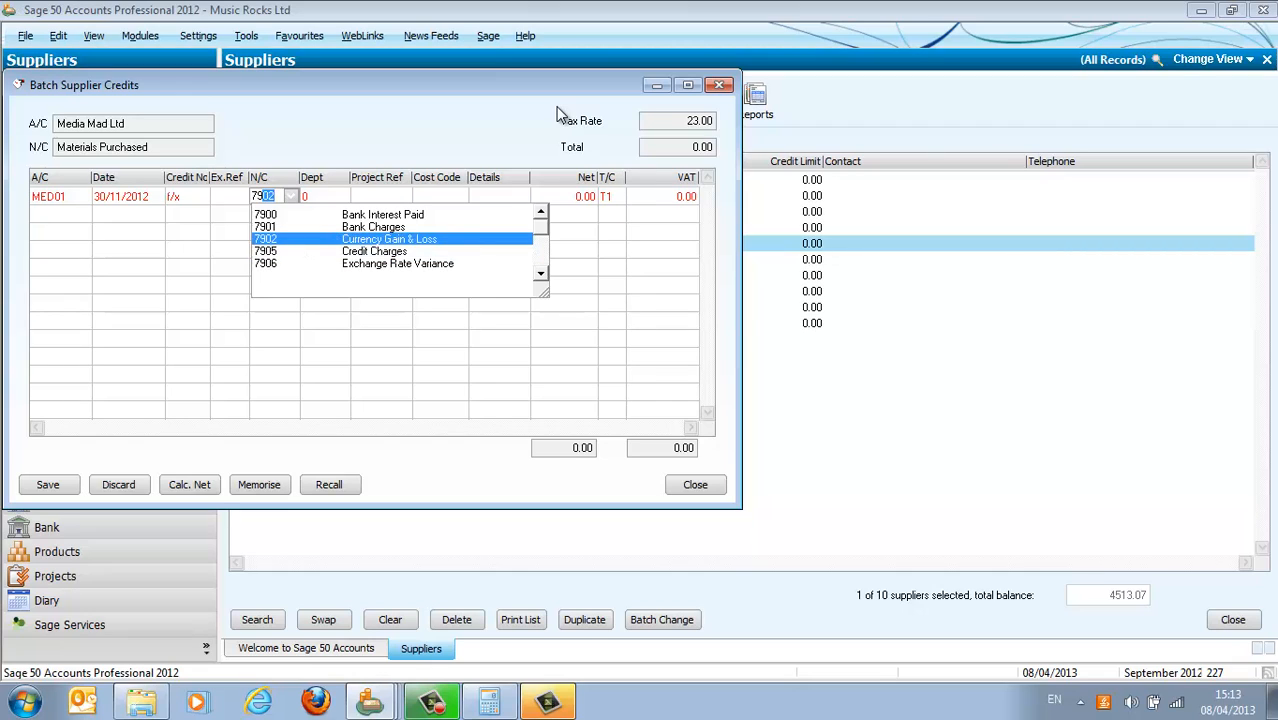
key(Tab)
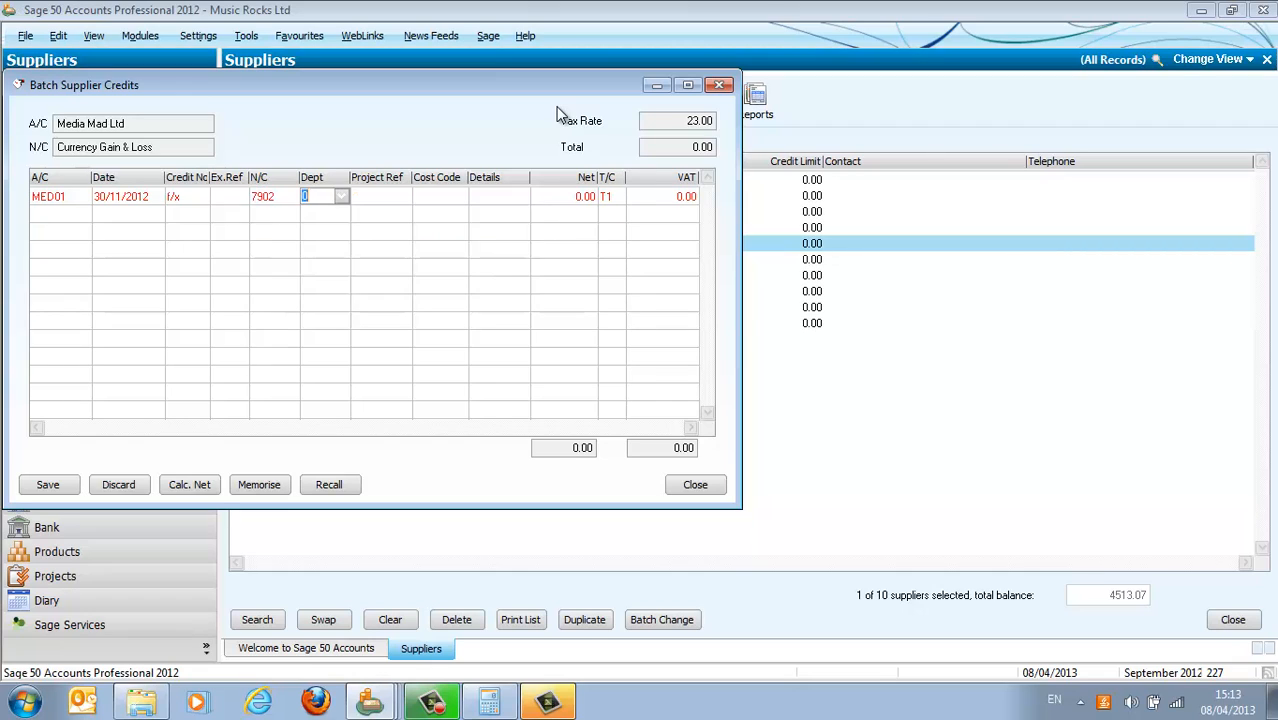
Step: Enter f/x gain as the credit line's details, leaving project reference and cost code blank
key(Tab)
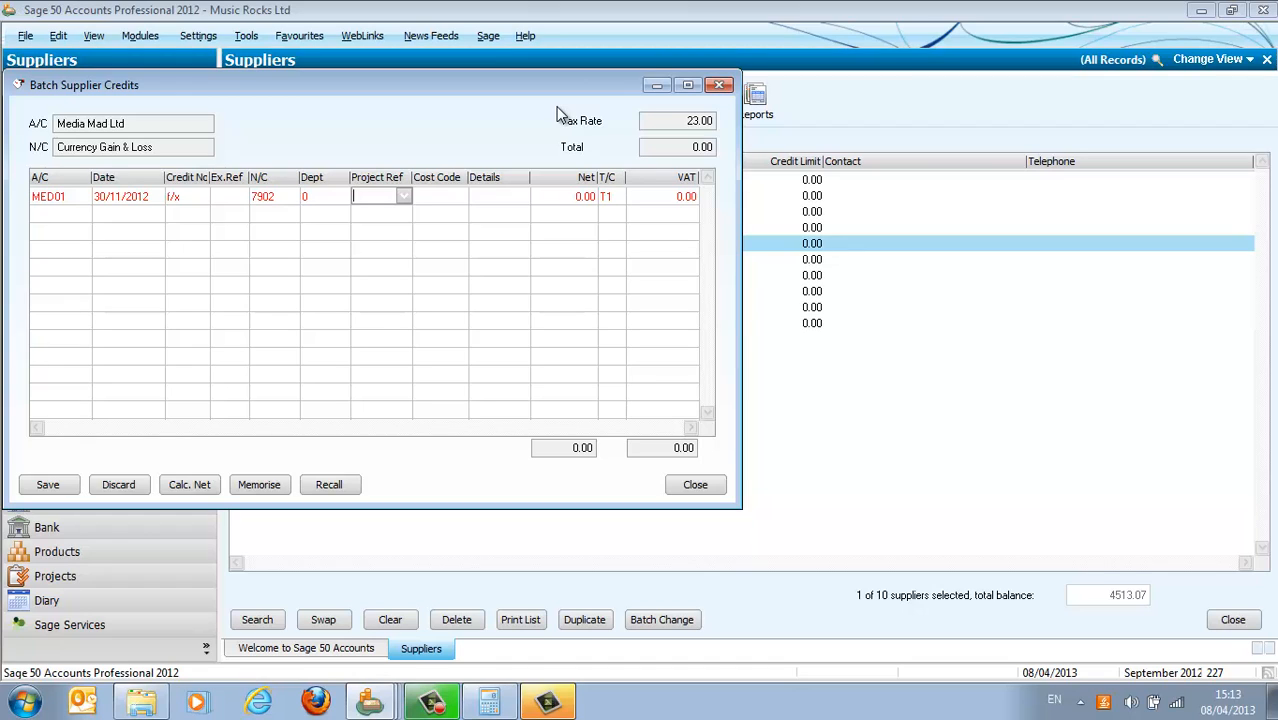
key(Tab)
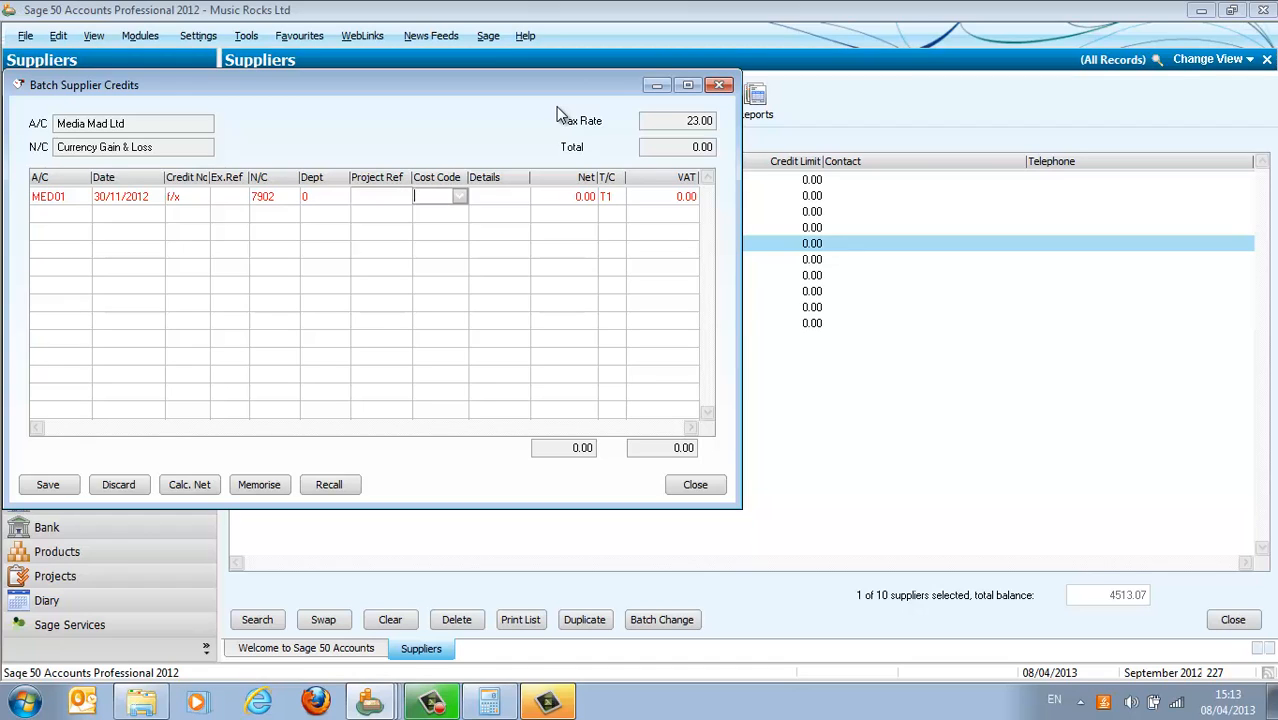
key(Tab)
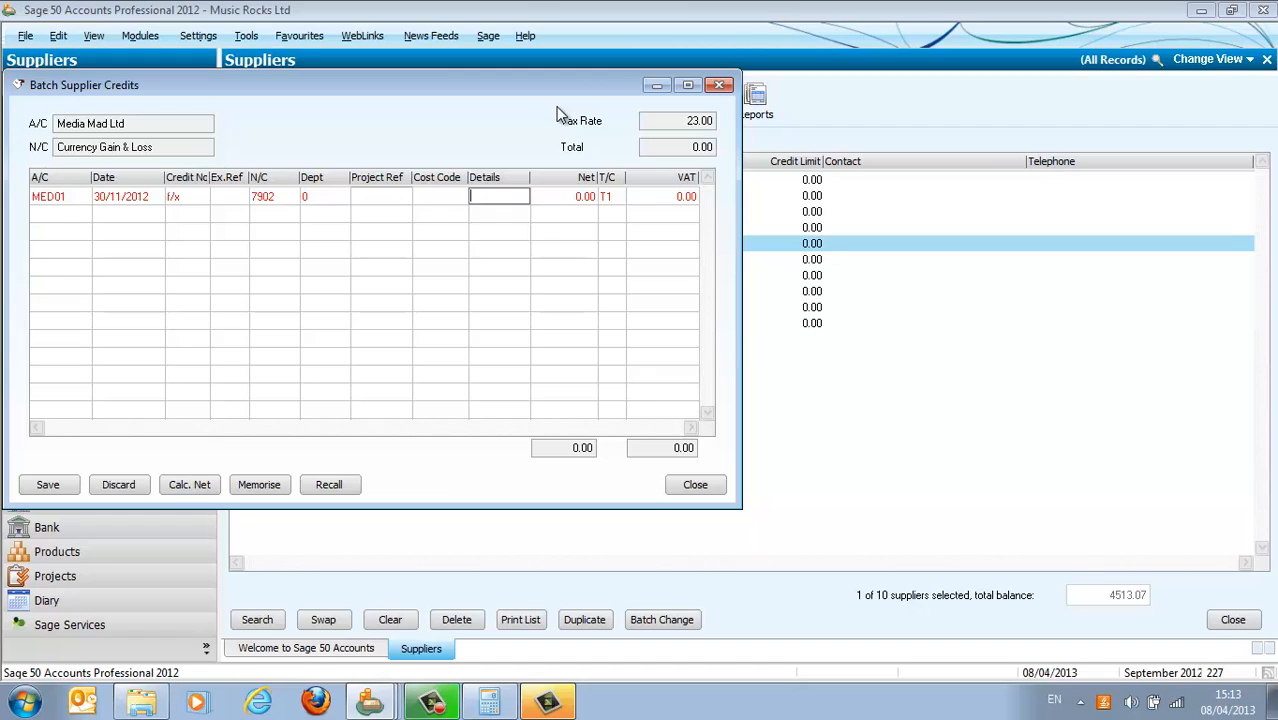
text(f/x)
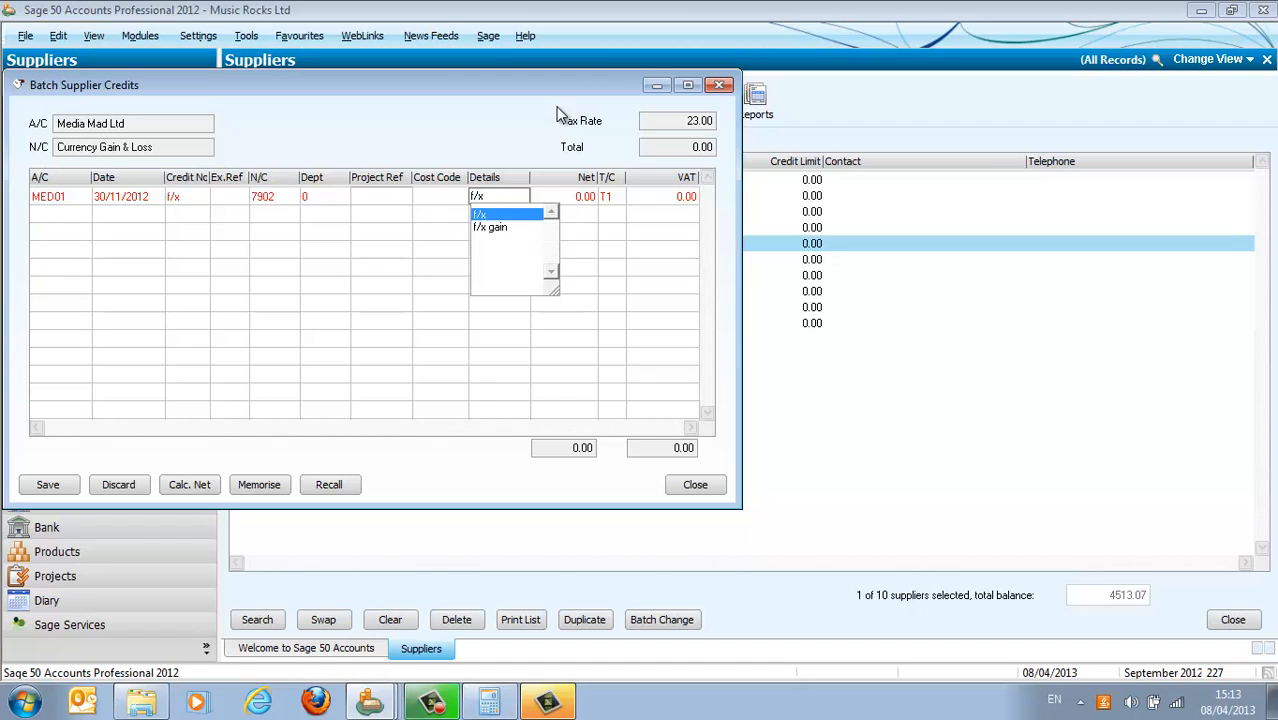
key(Down)
key(Tab)
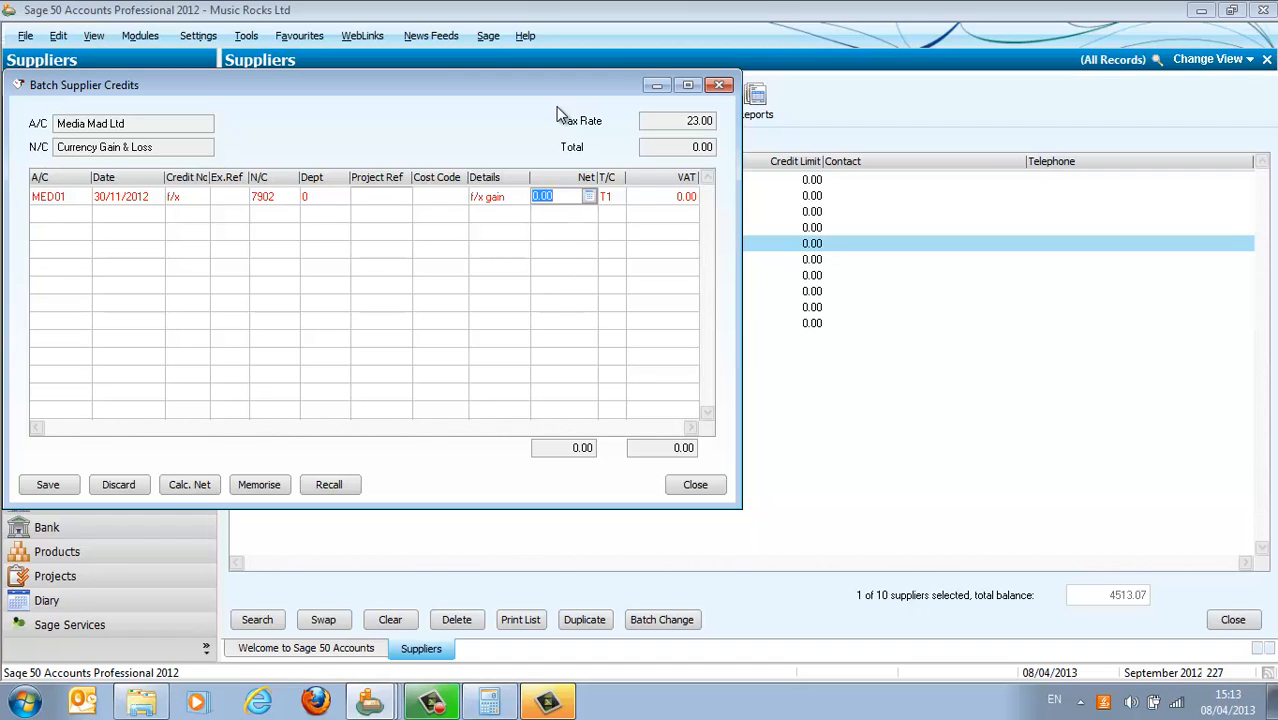
Step: Check the exchange difference in Calculator and set the credit line's net amount to 113.07
click(489, 704)
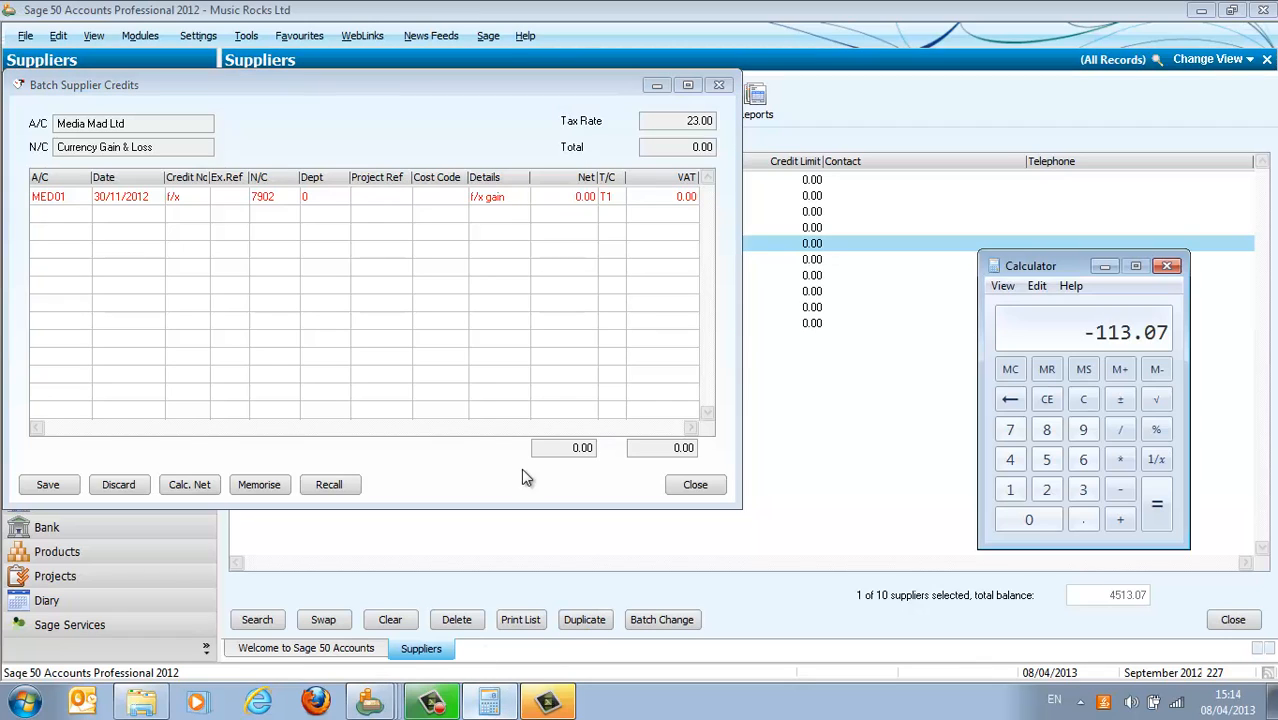
click(575, 196)
text(113.07)
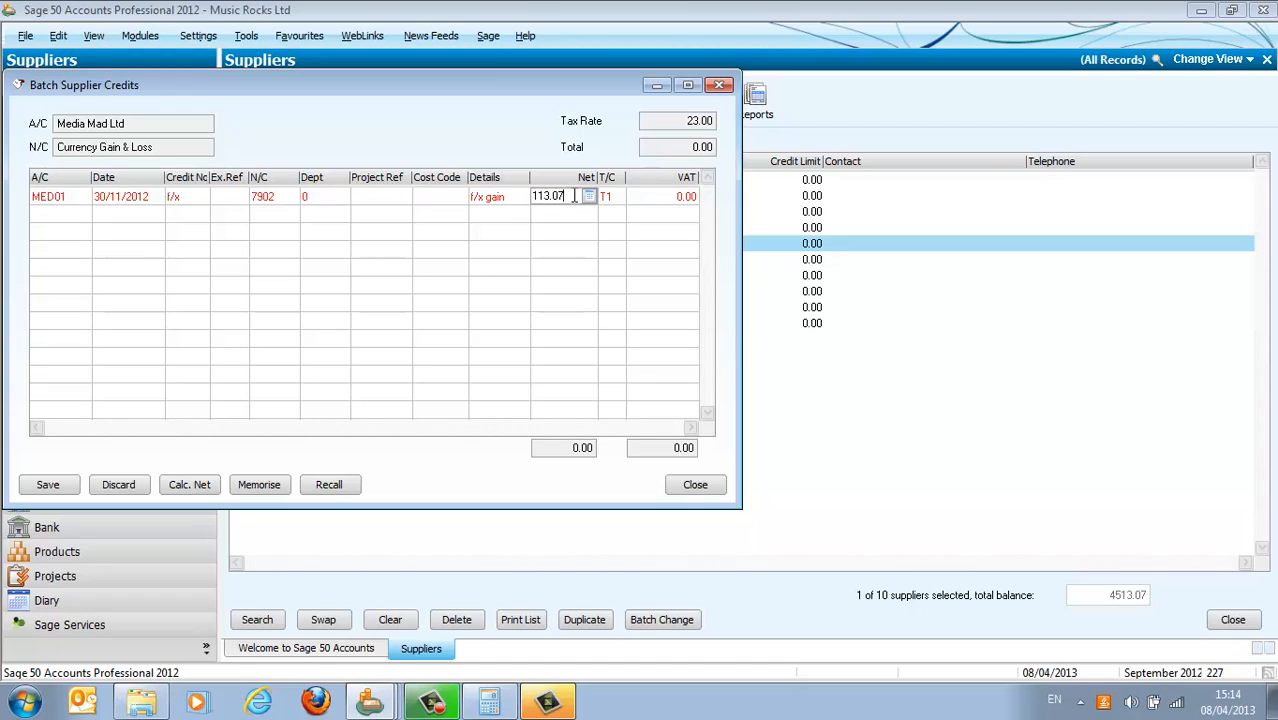
key(Tab)
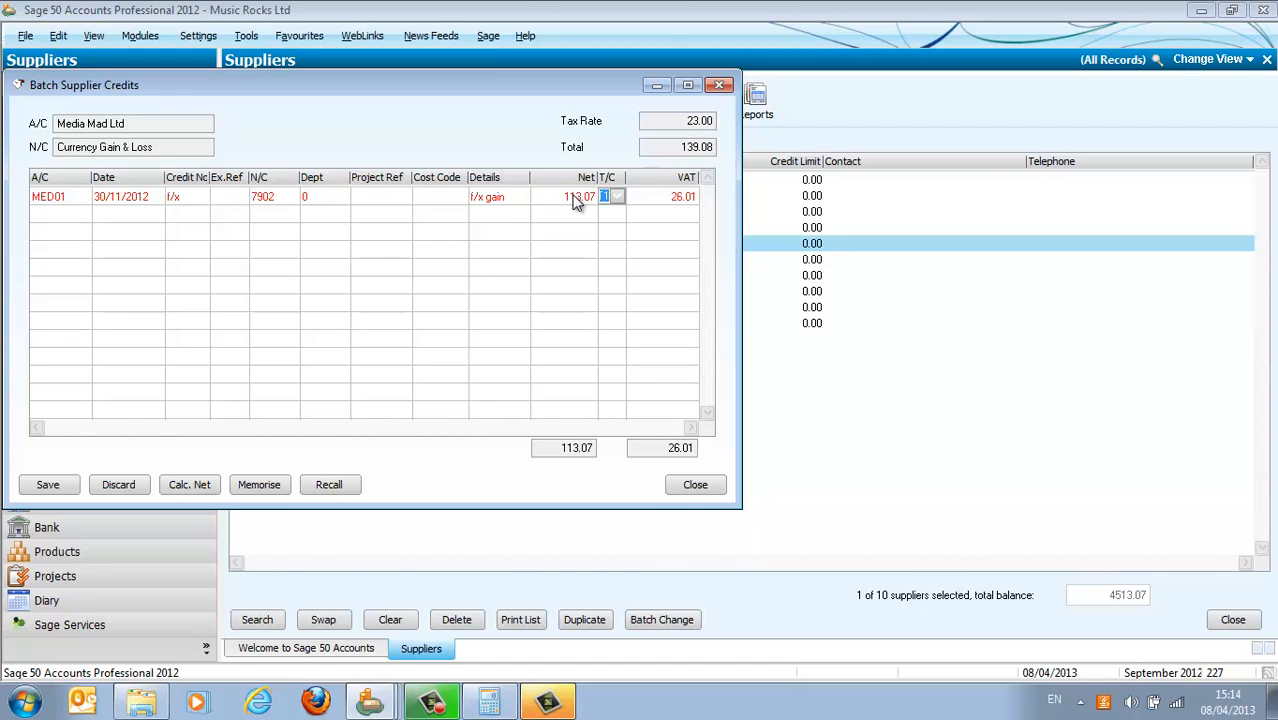
Step: Set the credit line's tax code to T9, saving the supplier credit and closing the batch
text(T9)
key(Tab)
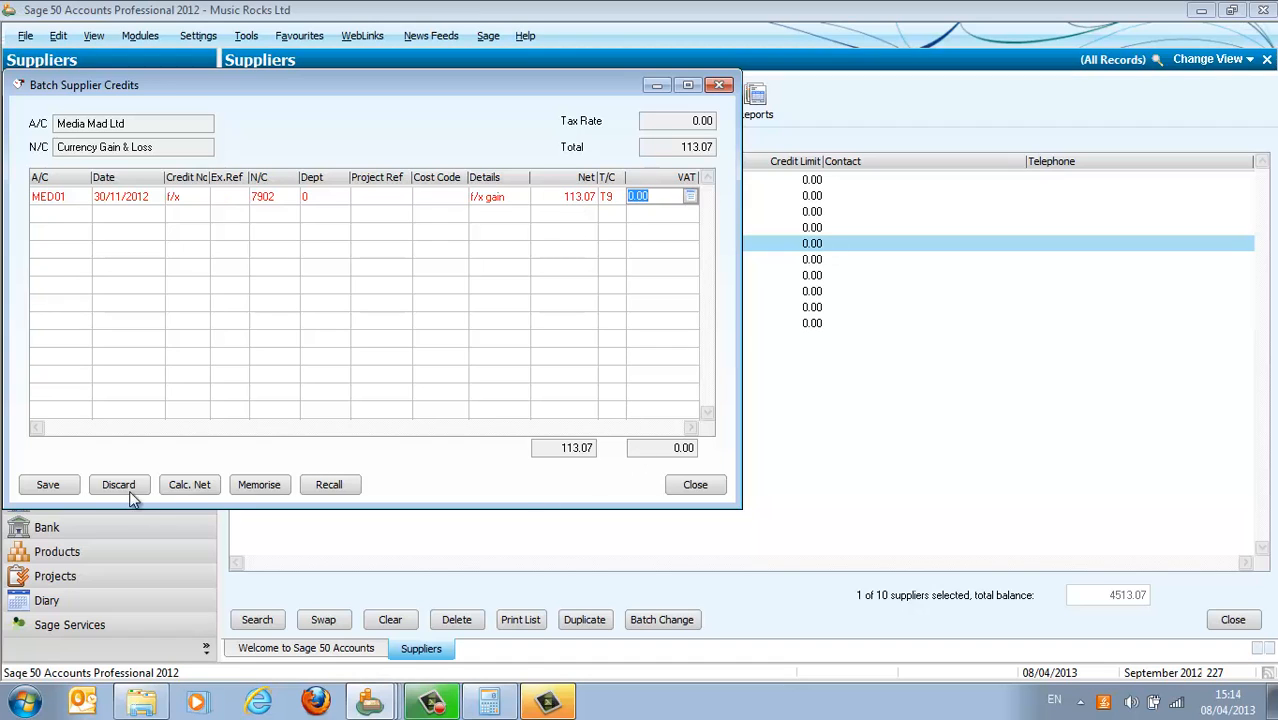
click(58, 483)
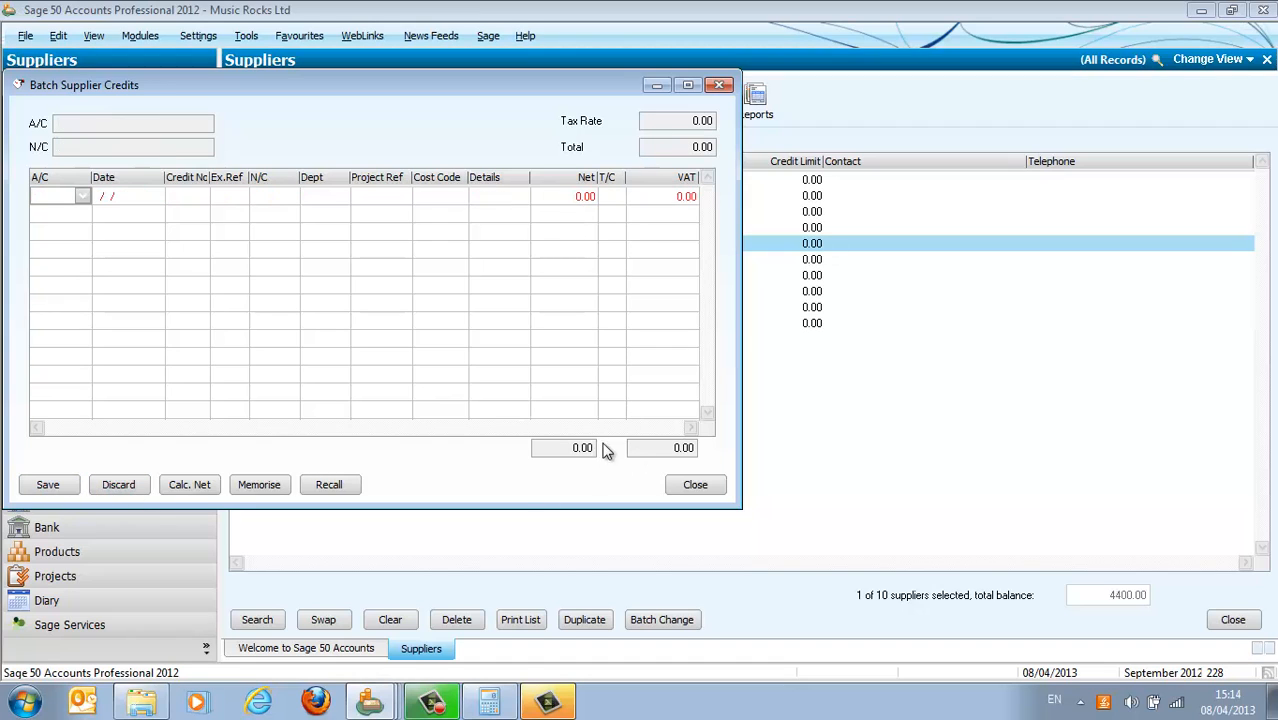
click(695, 484)
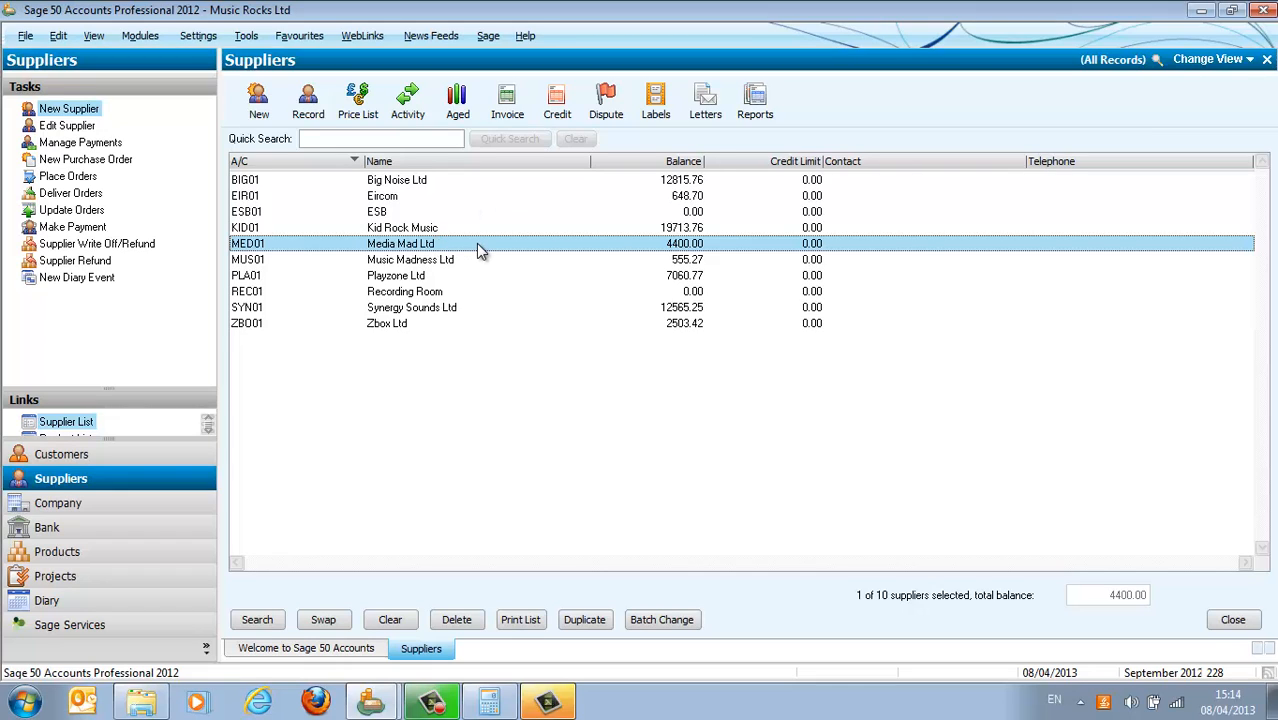
Step: Start a supplier payment from the First Bank Plc account with Media Mad Ltd as payee
click(123, 536)
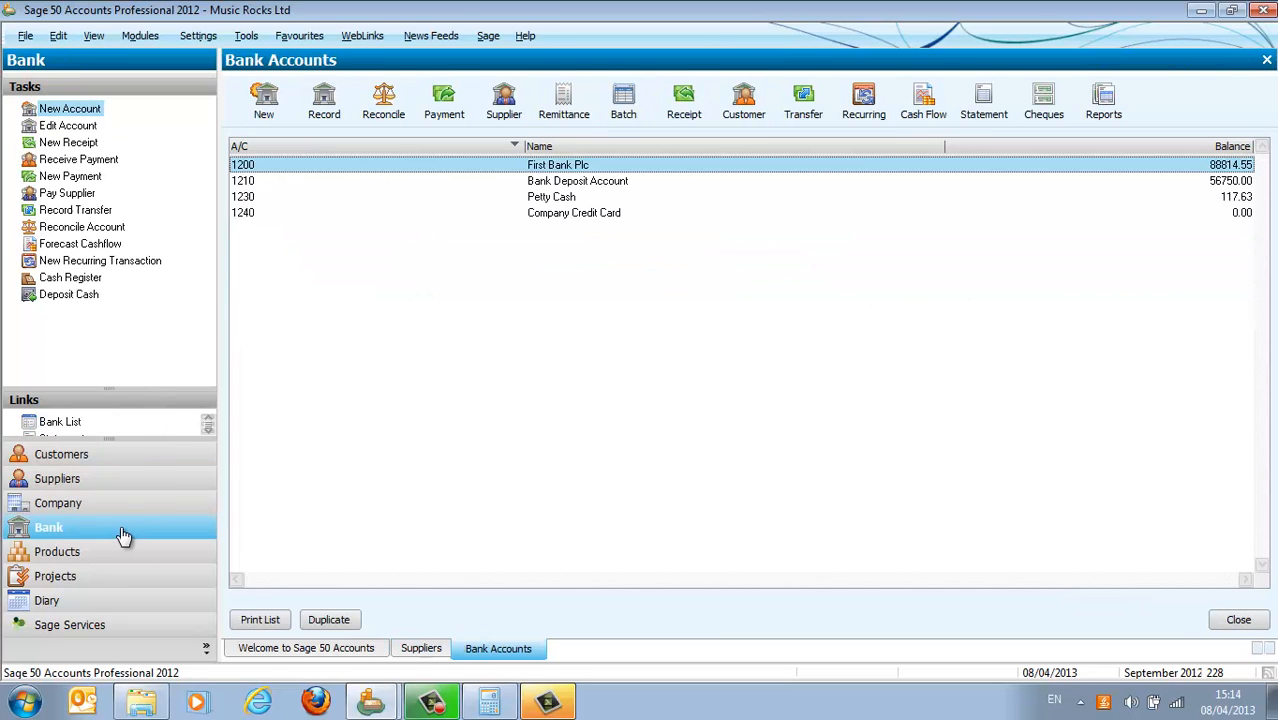
click(500, 106)
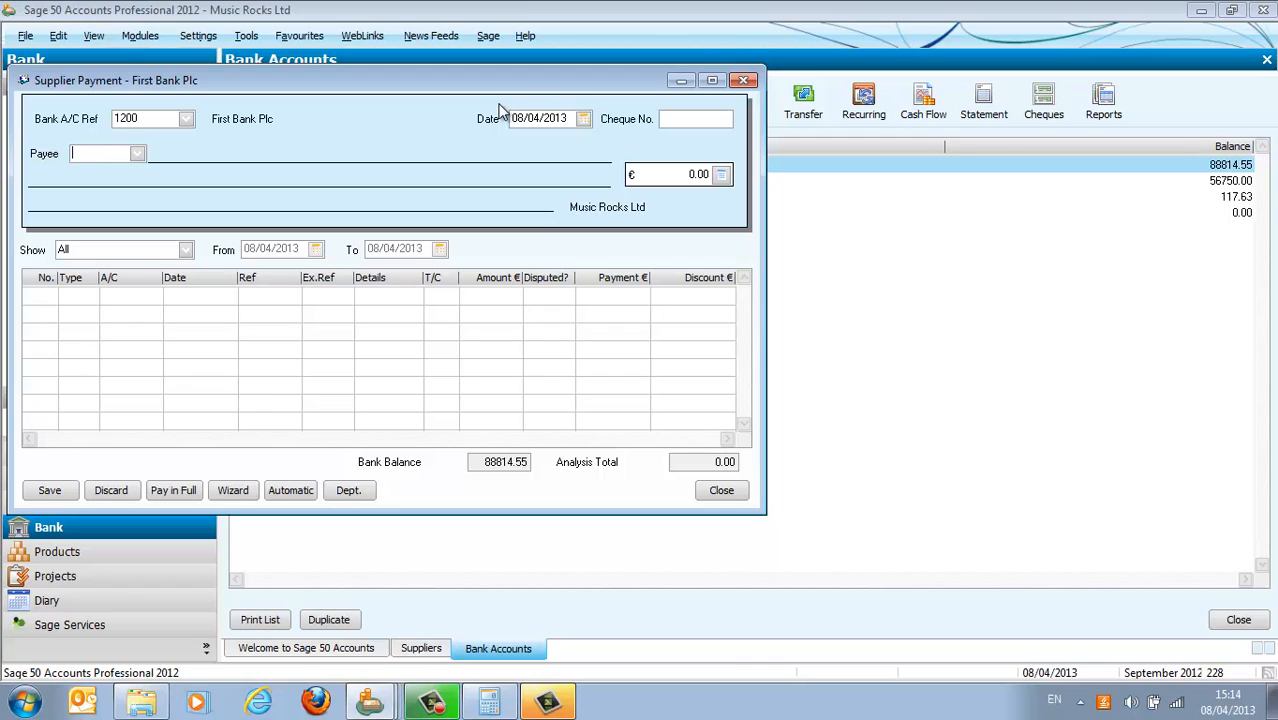
text(MED01)
key(Tab)
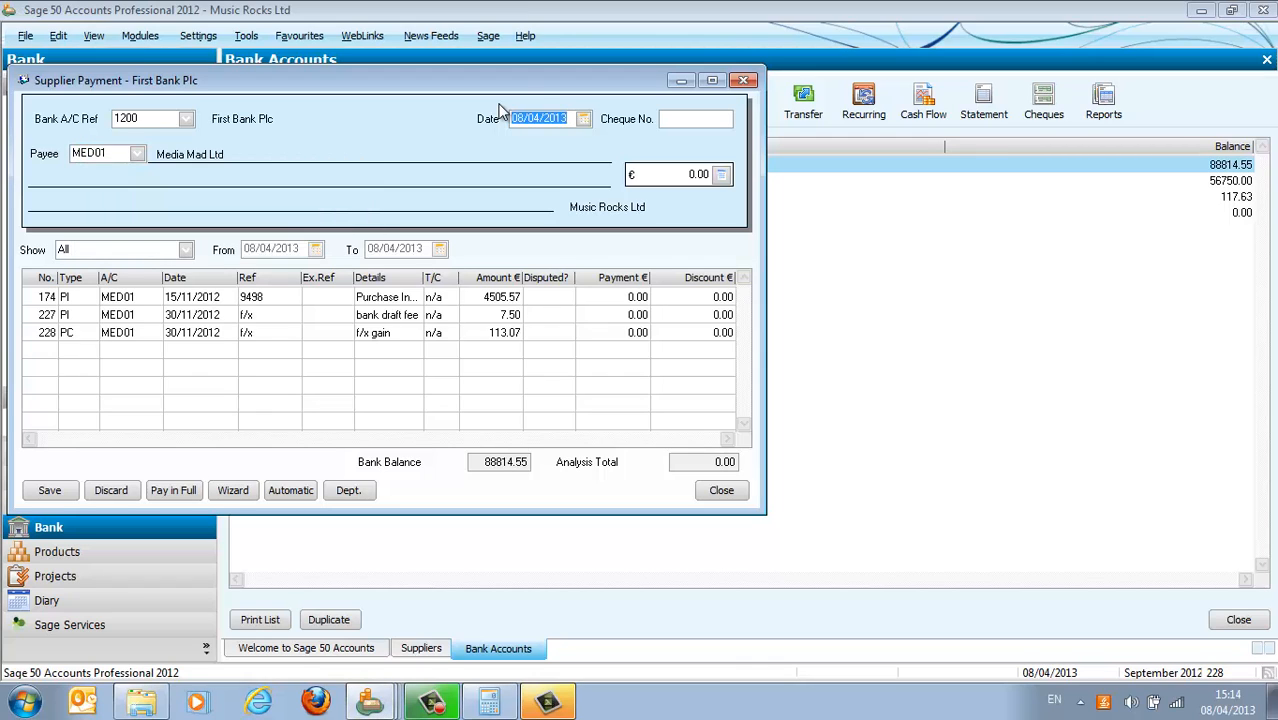
Step: Date the supplier payment 30/11/2012, with draft as its cheque number and 4400 euro as its amount
text(3012)
key(BackSpace)
text(12012)
key(Tab)
text(draft)
key(Tab)
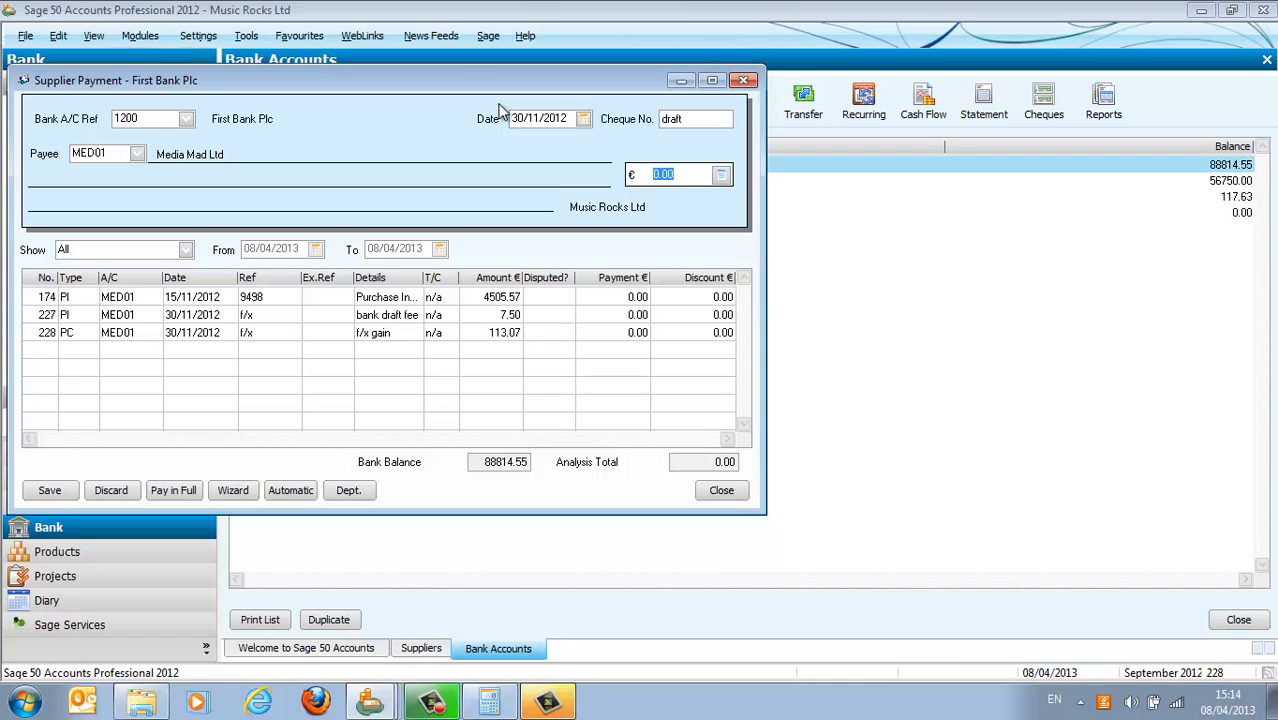
text(4400)
key(Tab)
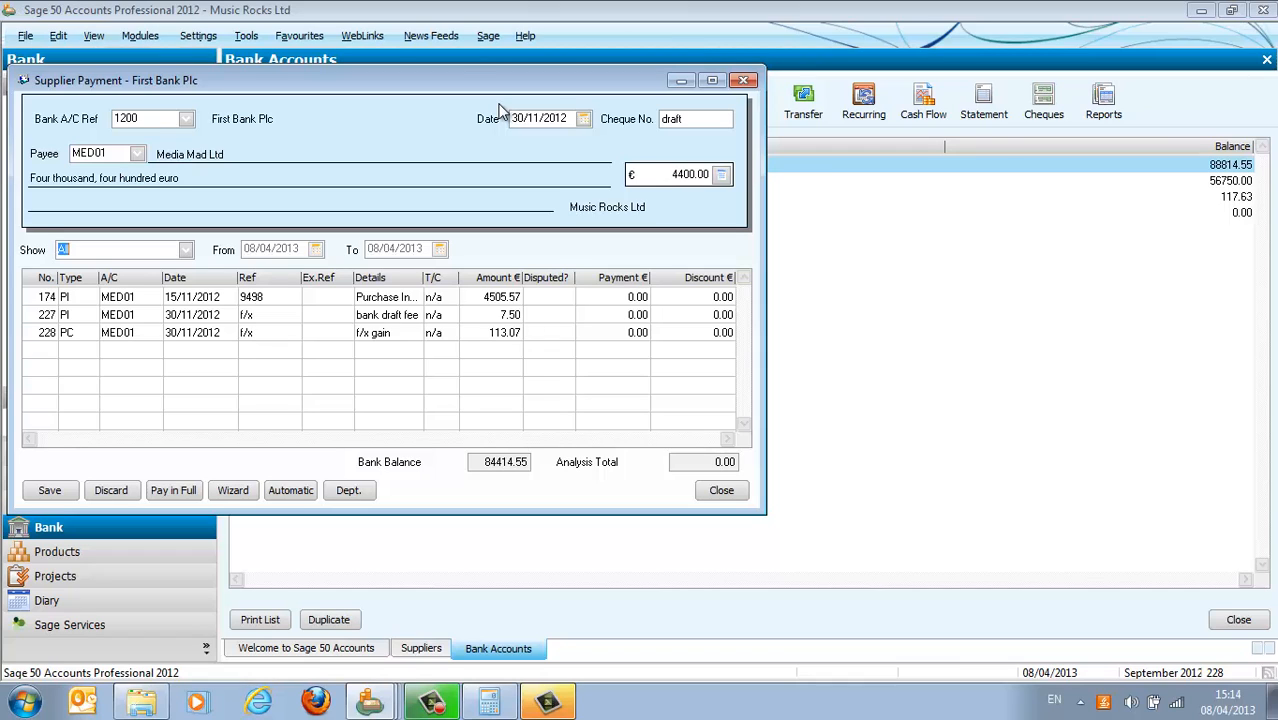
Step: Apply Pay in Full to the outstanding lines, allocating 4400.00 to the purchase invoice and 113.07 to the f/x gain credit
click(641, 296)
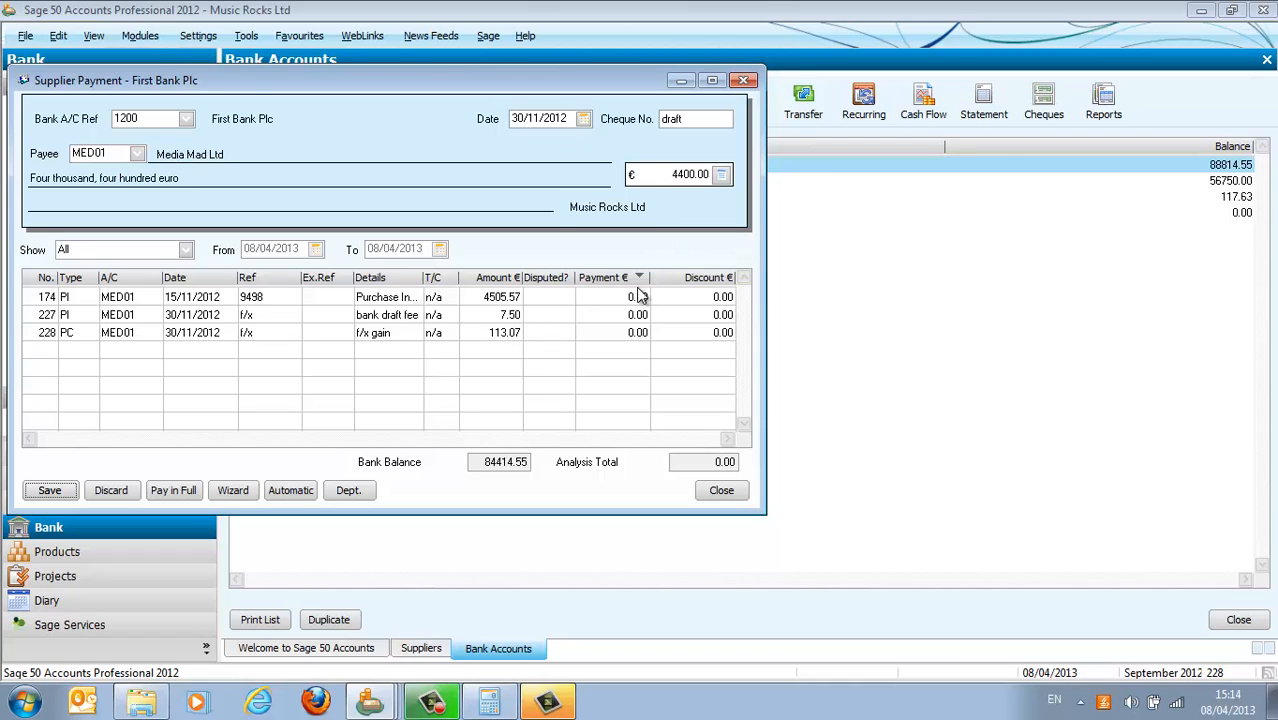
click(606, 297)
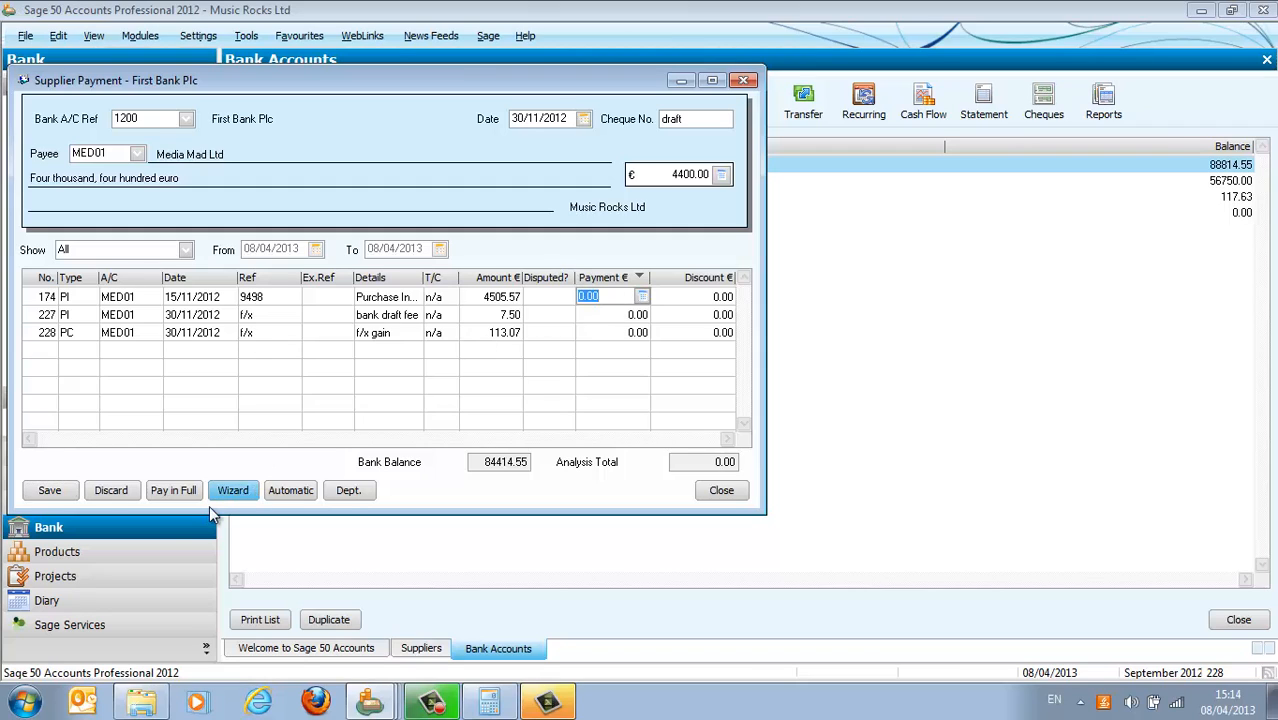
click(180, 491)
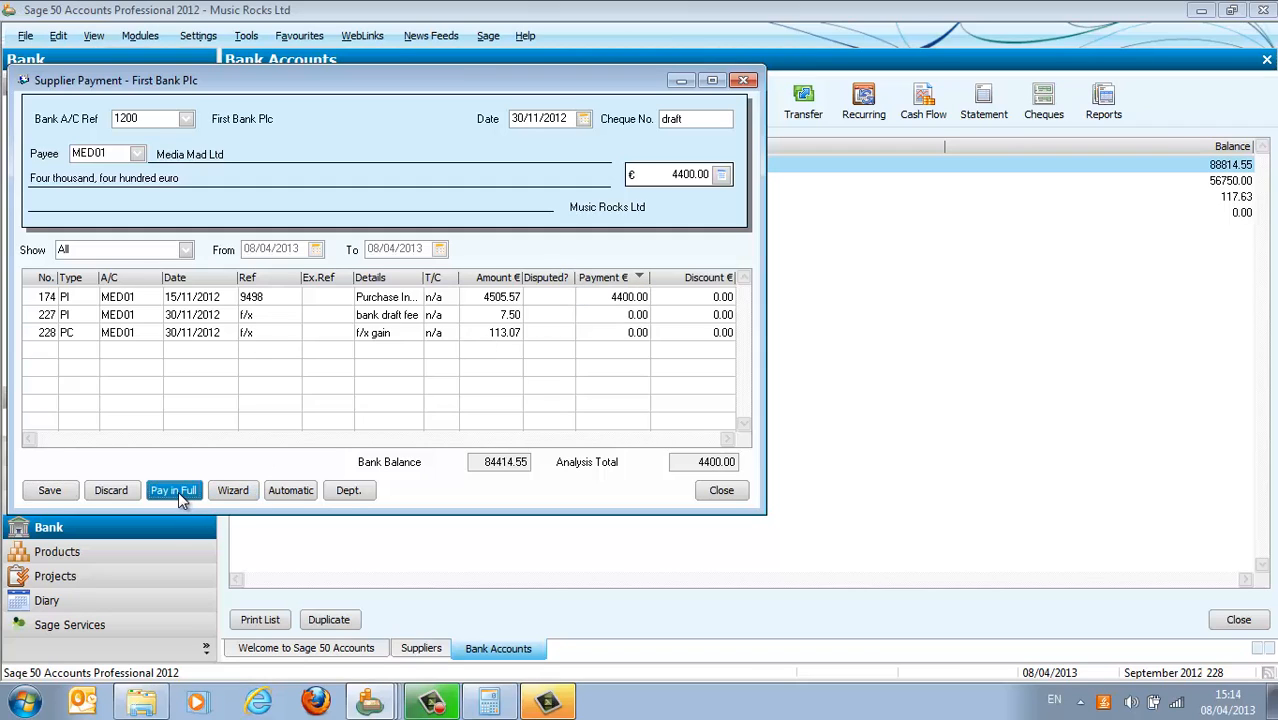
click(179, 491)
click(178, 491)
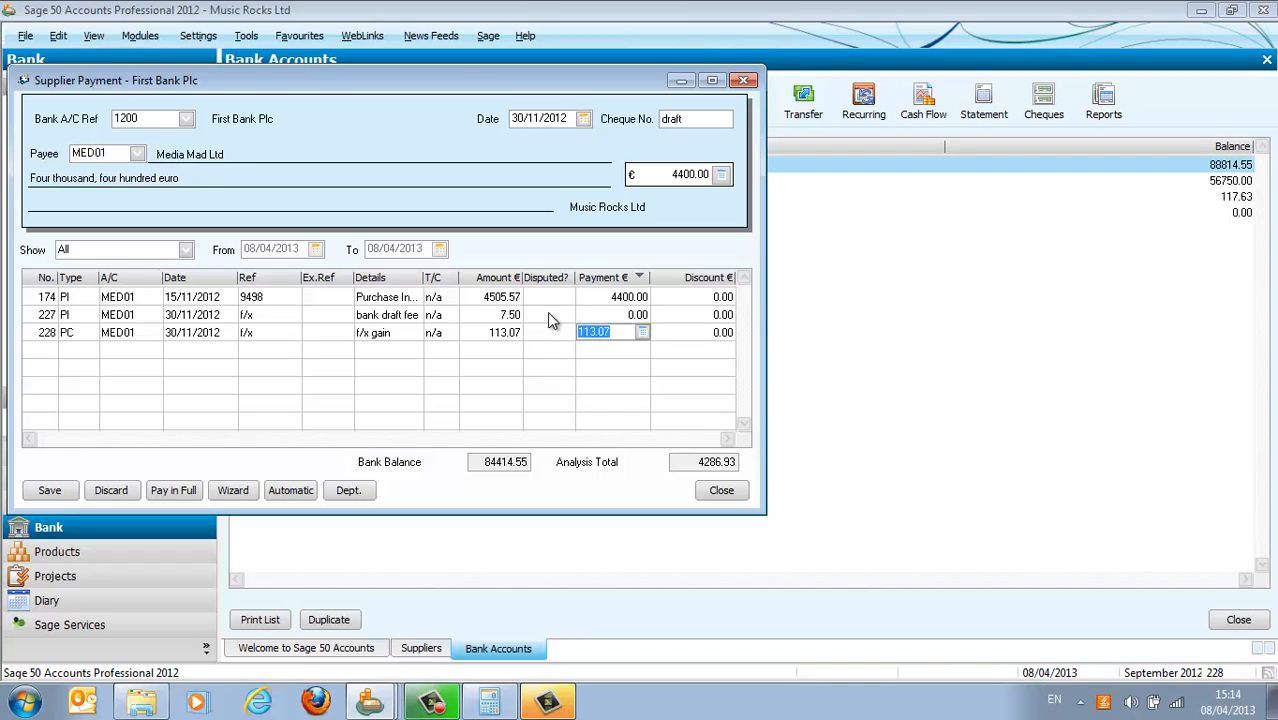
Step: Set the payment against the bank draft fee line to 7.50
click(605, 314)
text(7.50)
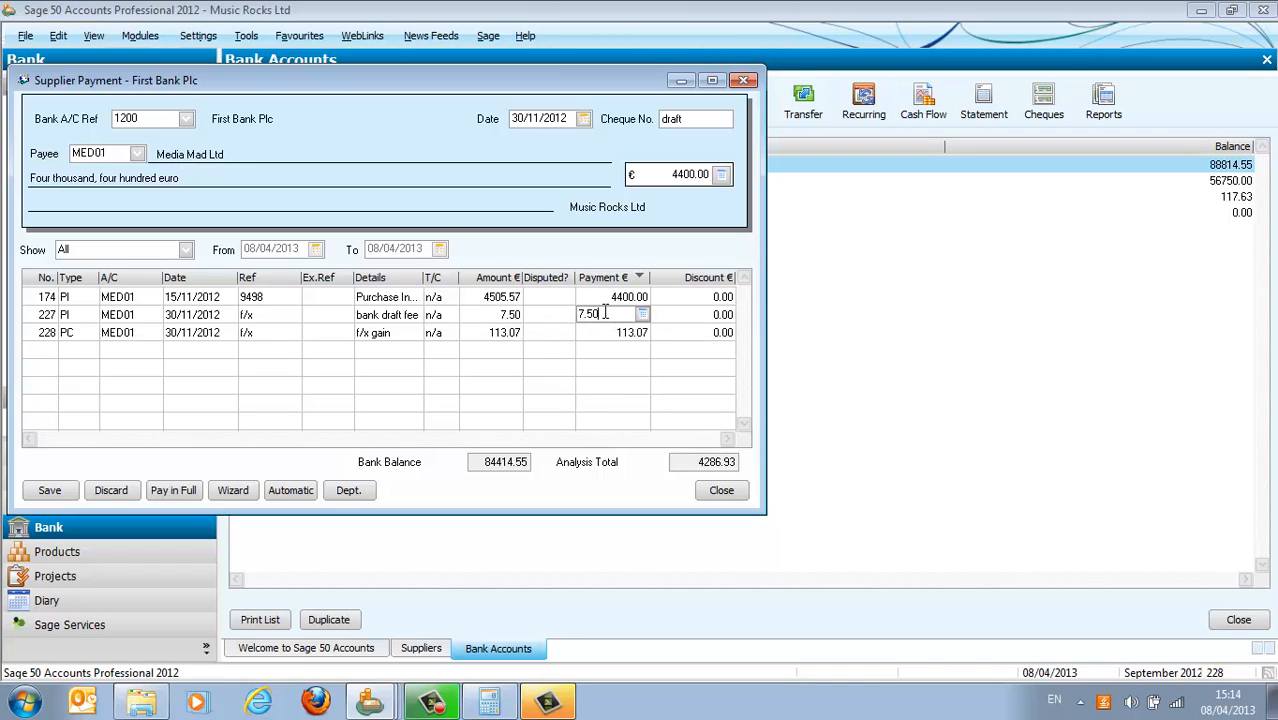
key(Down)
click(605, 314)
key(Tab)
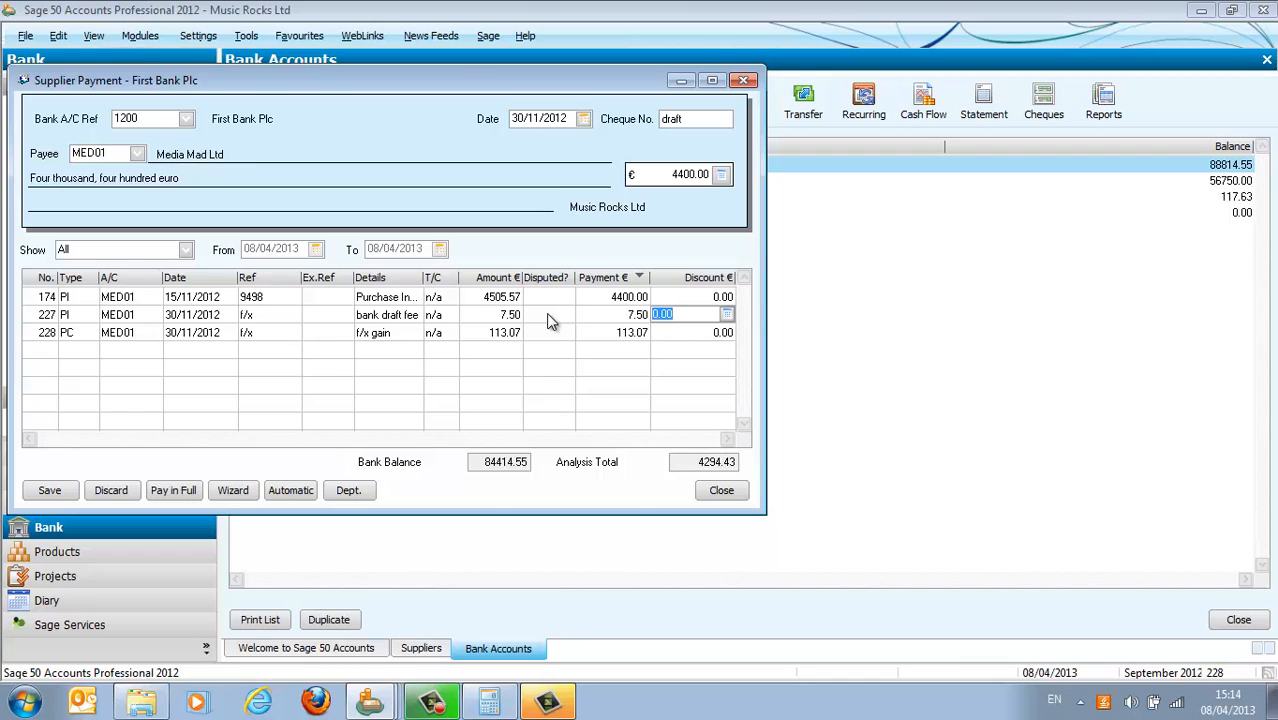
Step: Set the payment against the purchase invoice to 4505.57 and save the supplier payment
click(619, 297)
text(4505.57)
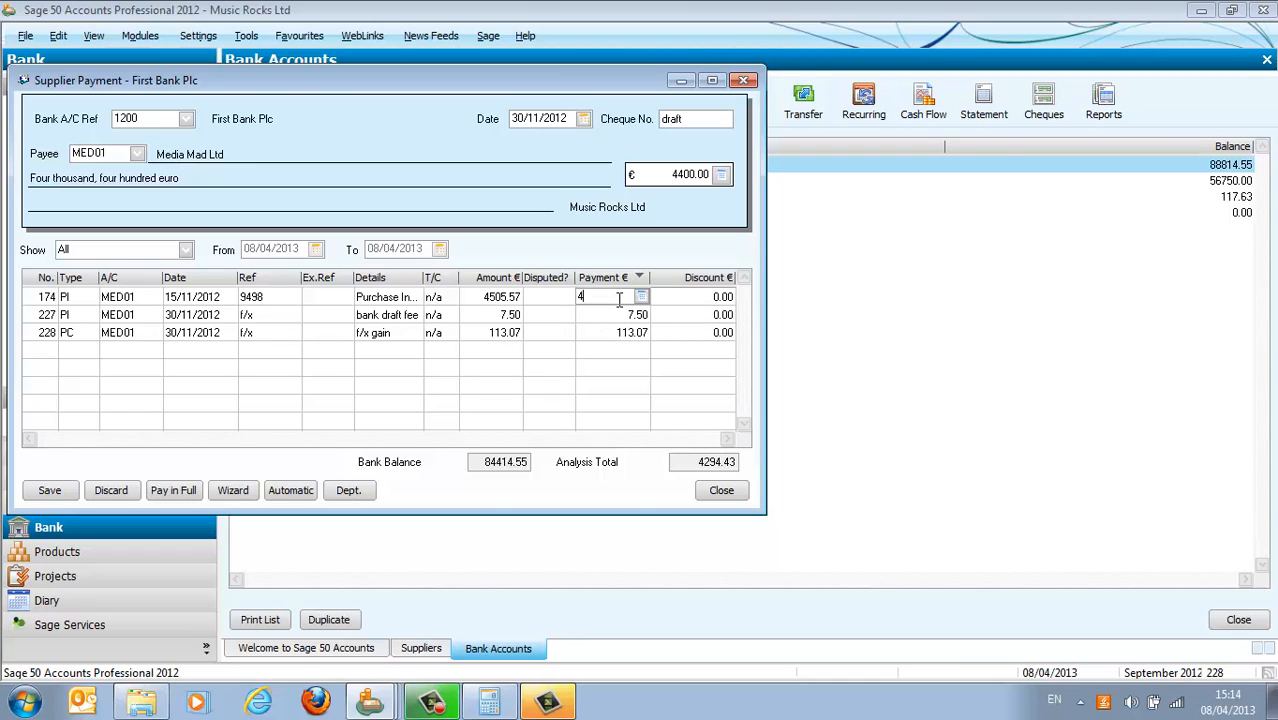
key(Down)
key(Down)
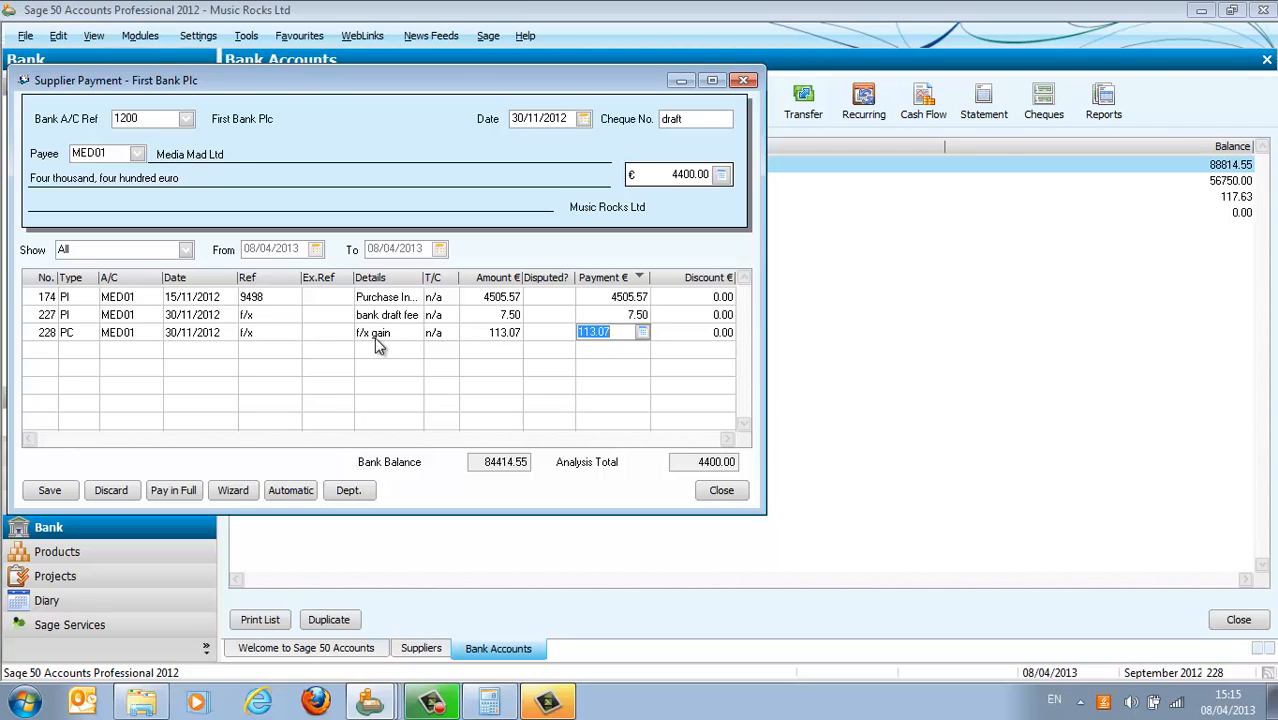
click(50, 490)
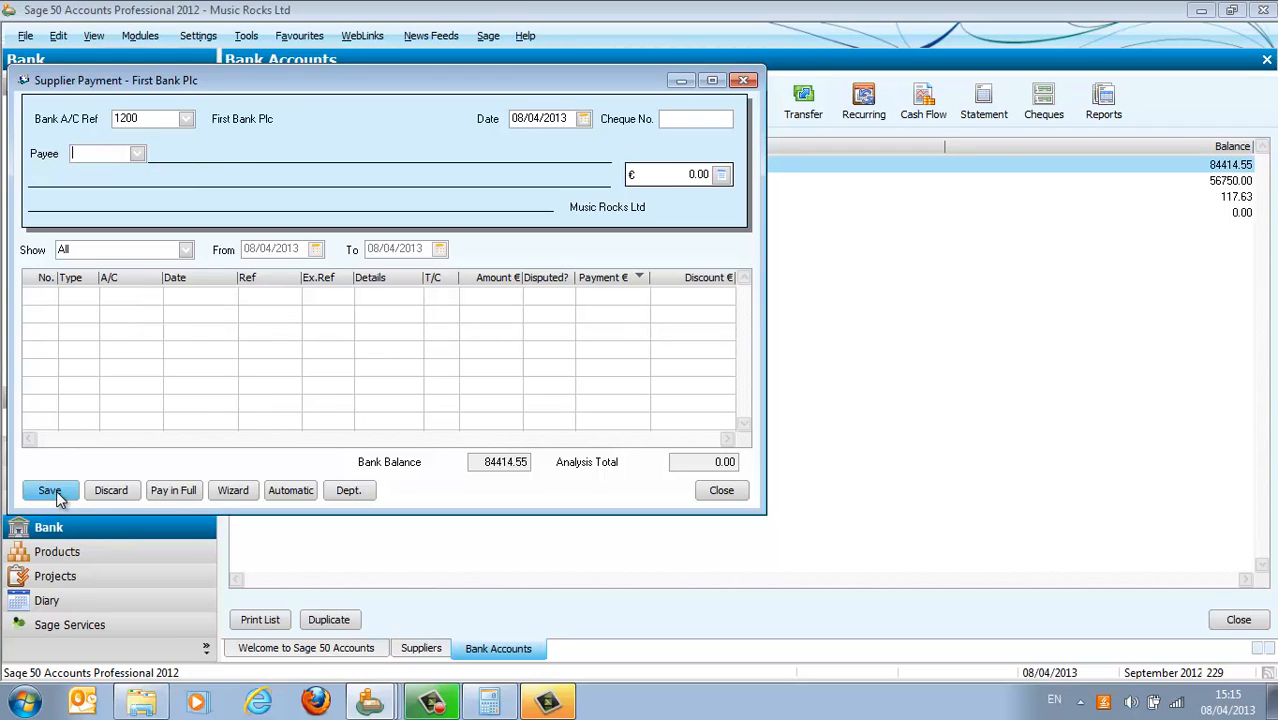